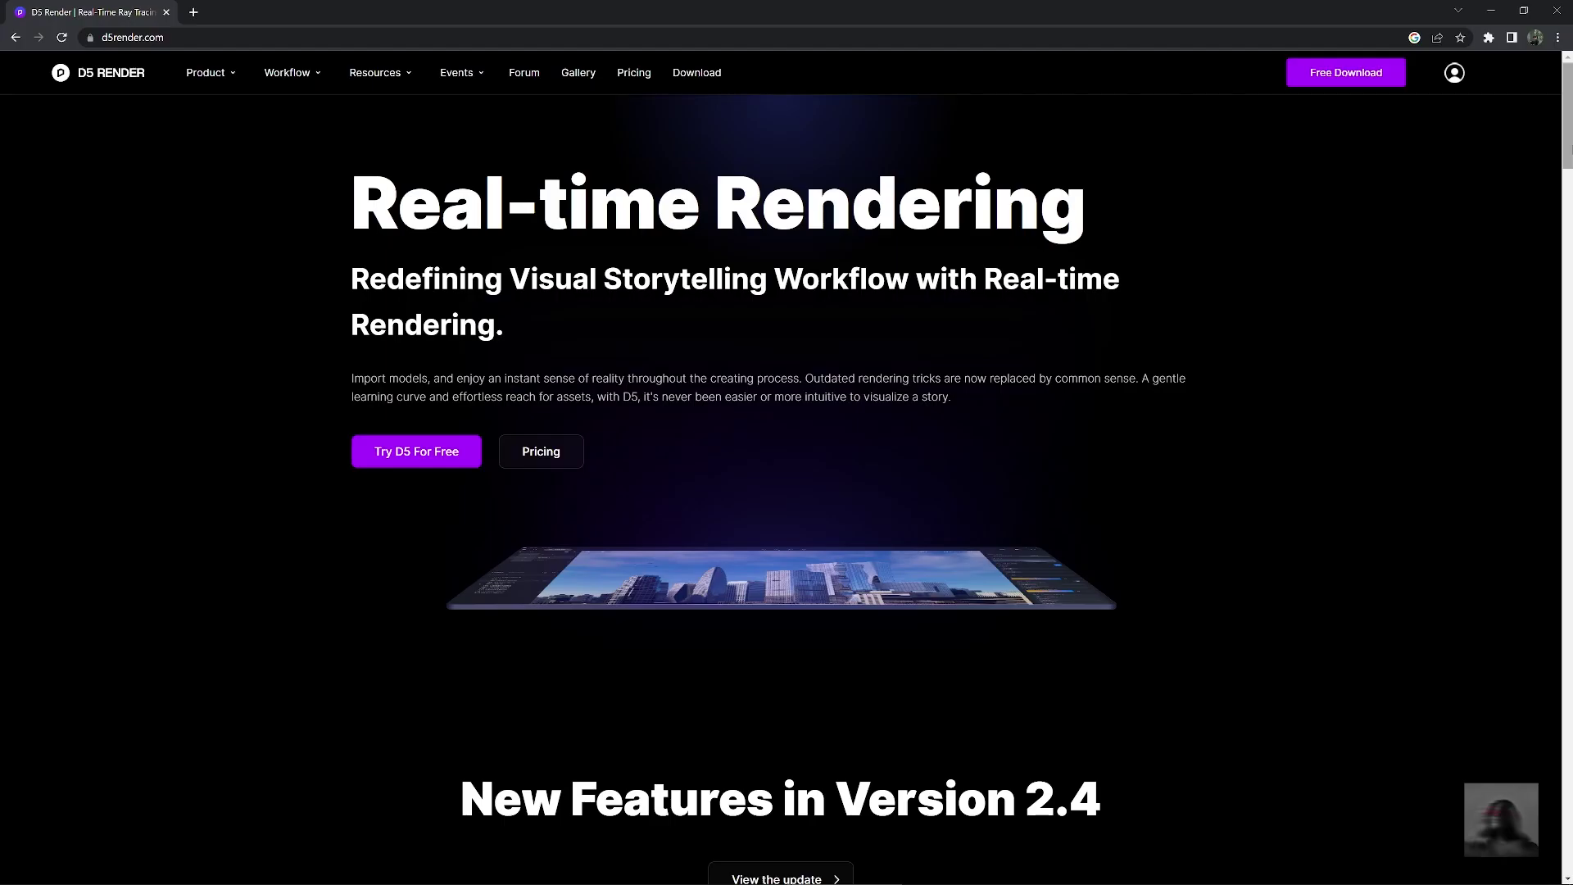
Look through the D5 Render homepage, from the version 2.4 features to the supported modeling software
{"action": "scroll", "coordinate": [786, 458], "scroll_direction": "down", "scroll_amount": 1}
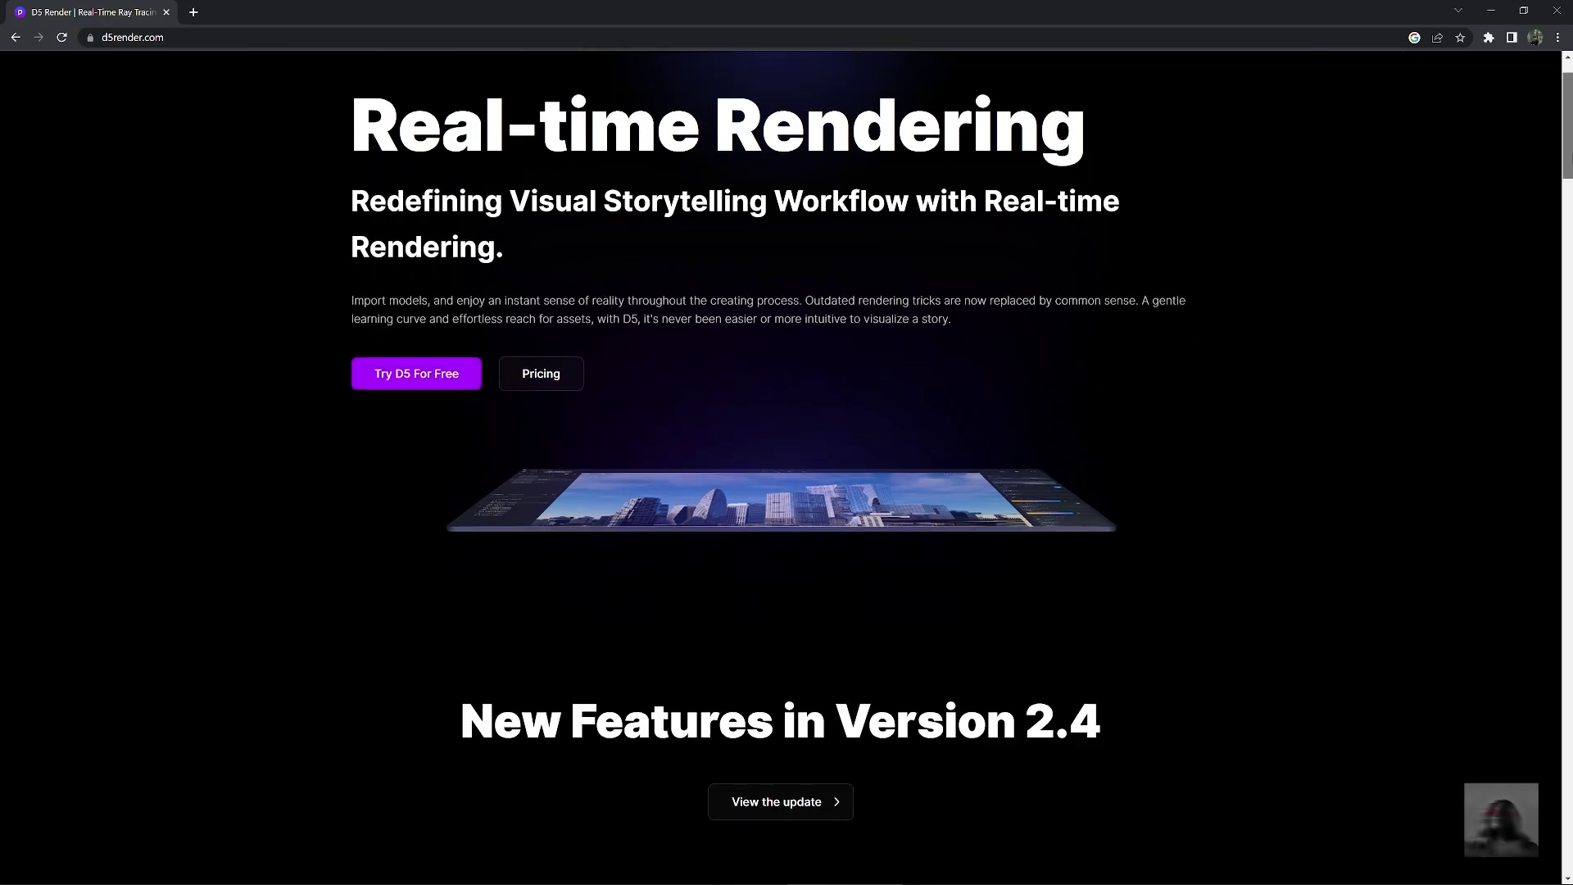
{"action": "scroll", "coordinate": [787, 458], "scroll_direction": "down", "scroll_amount": 4}
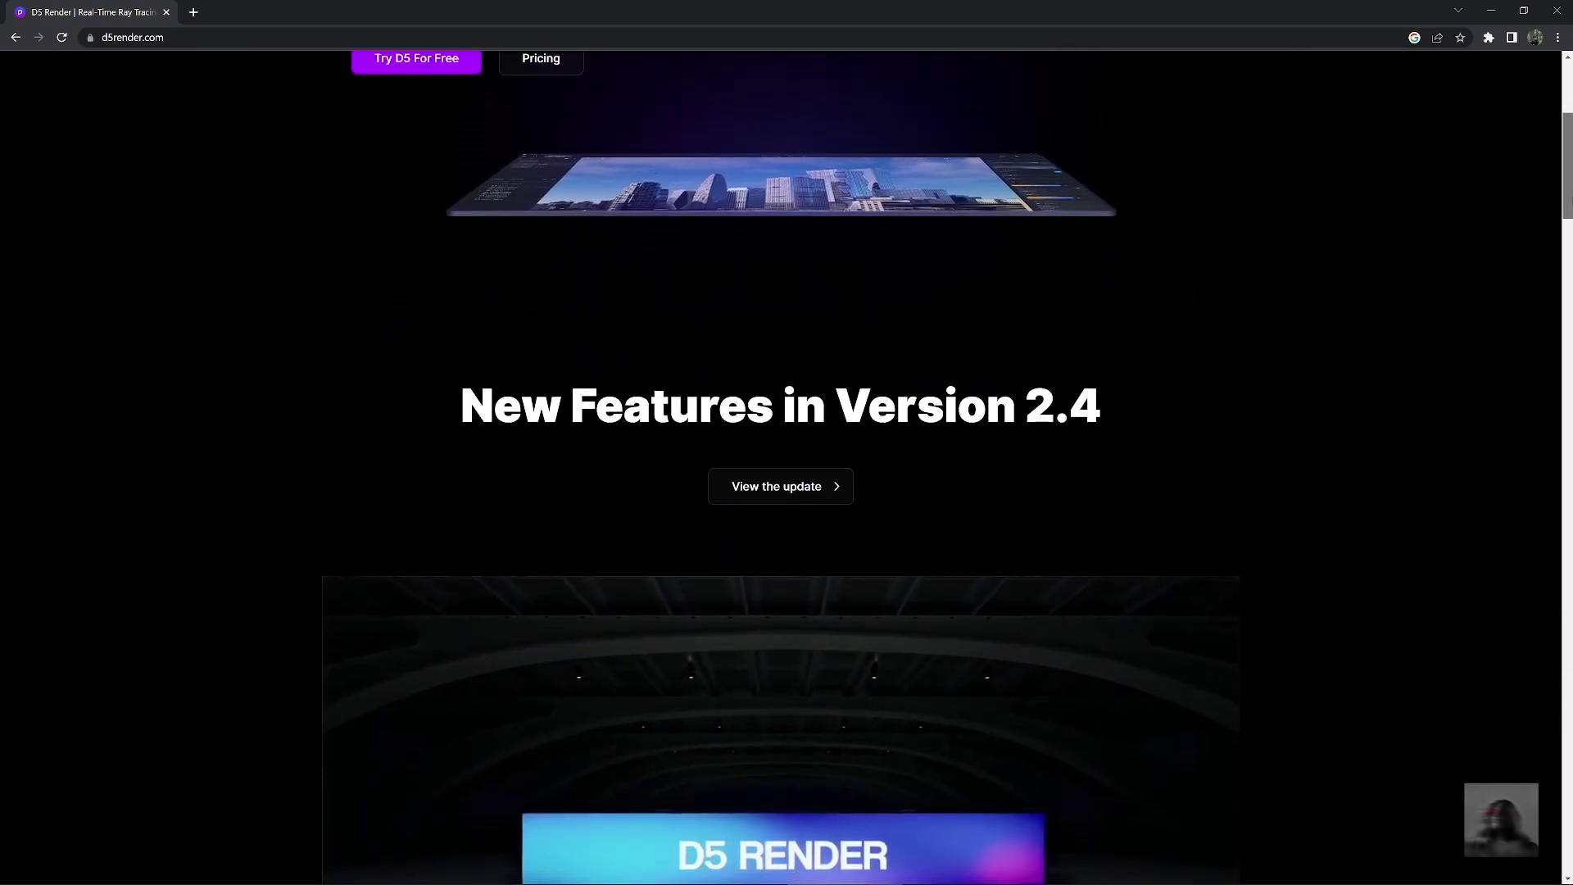
{"action": "scroll", "coordinate": [786, 458], "scroll_direction": "down", "scroll_amount": 4}
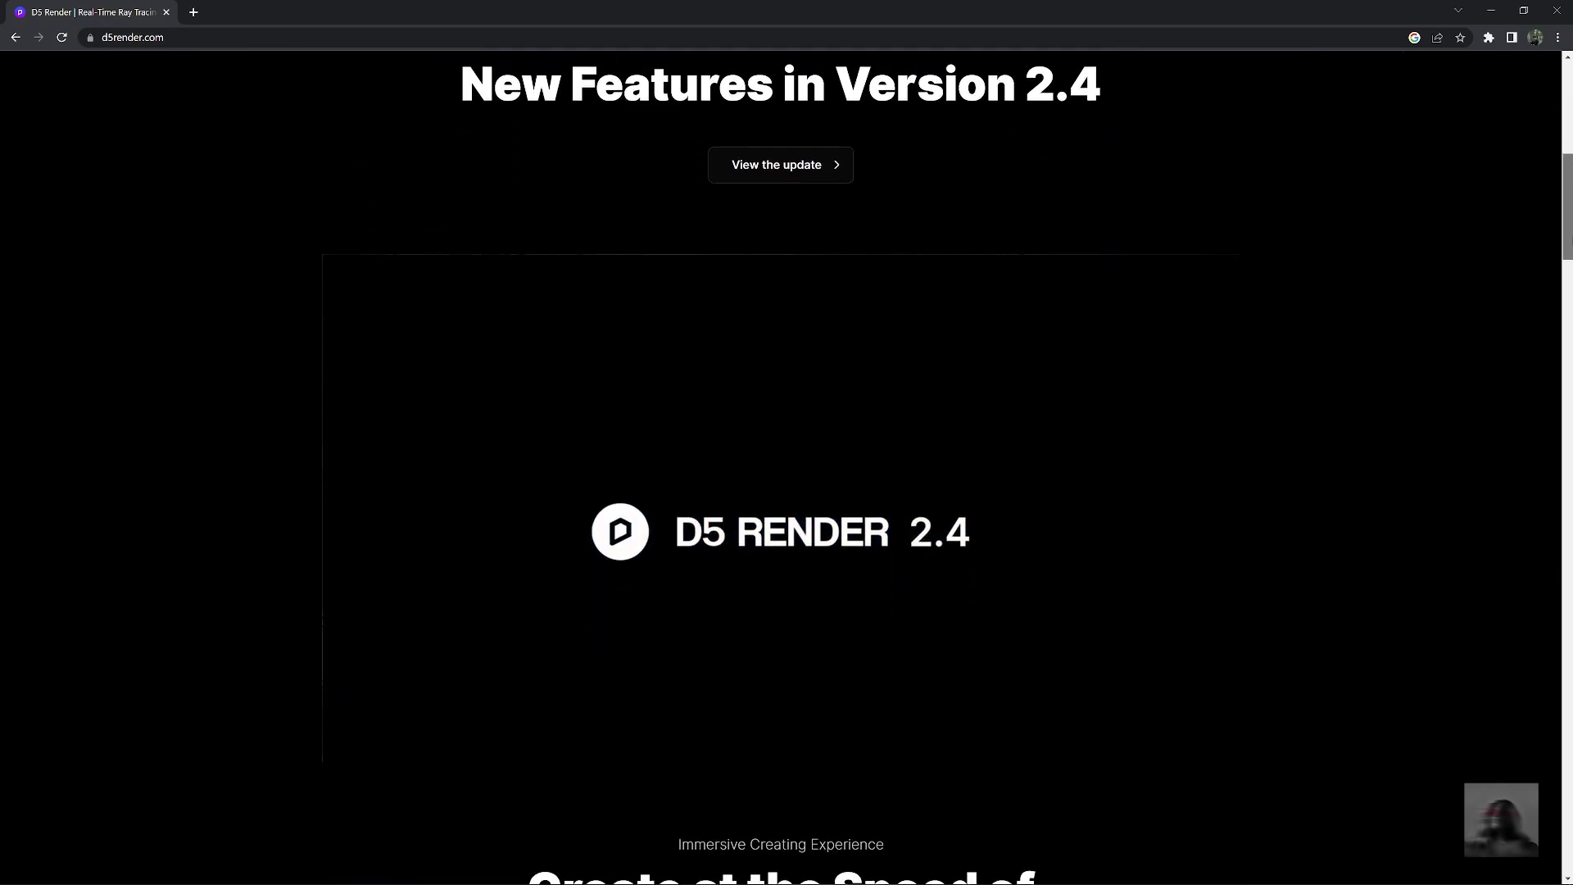
{"action": "scroll", "coordinate": [786, 458], "scroll_direction": "down", "scroll_amount": 5}
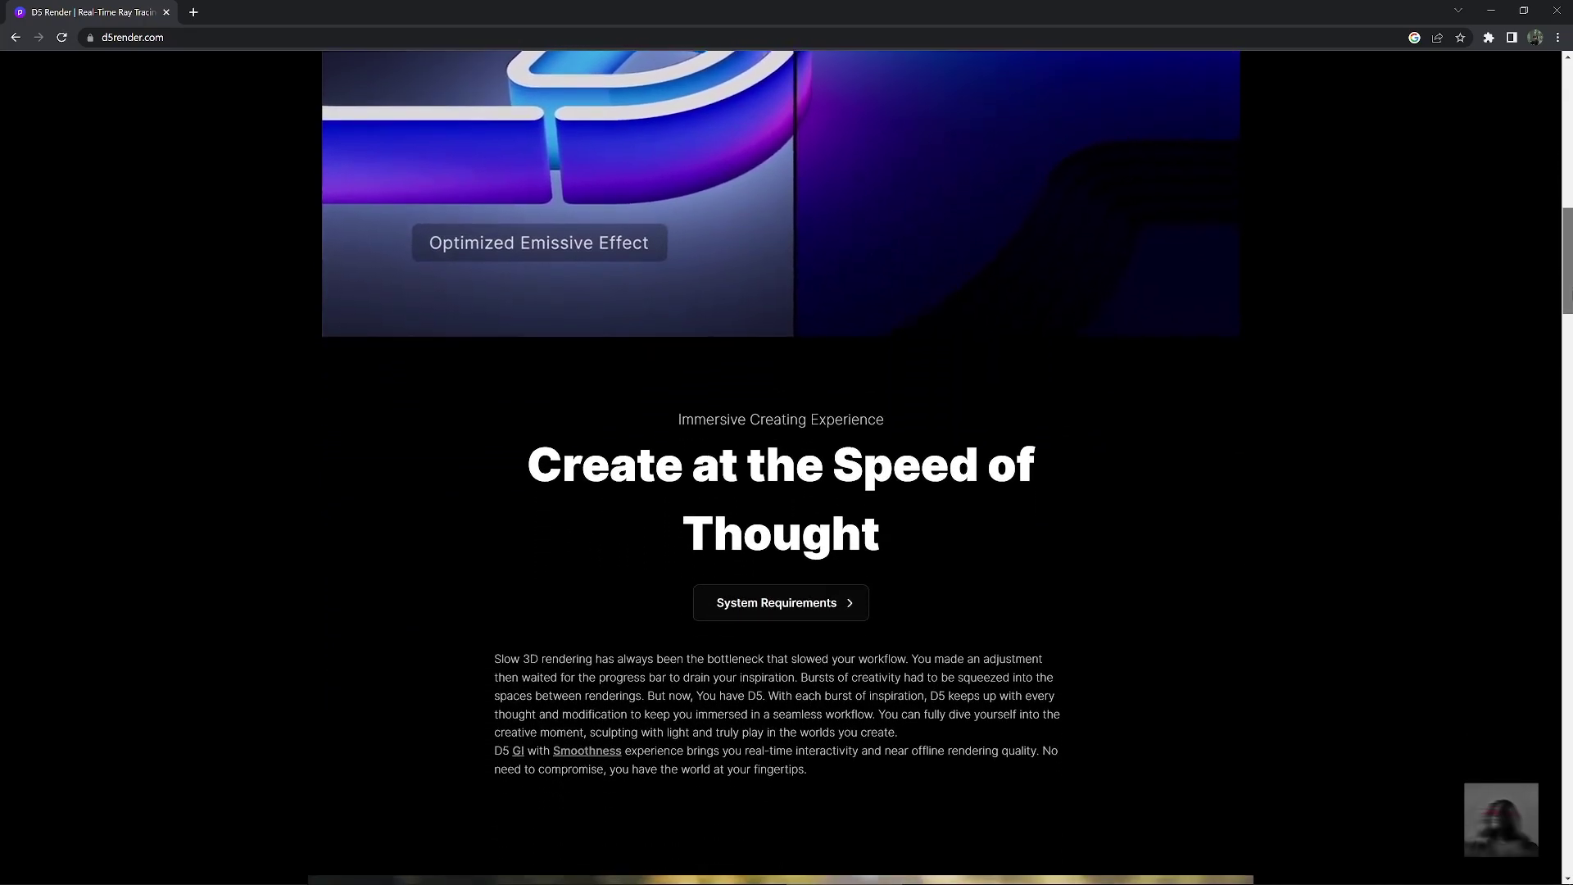
{"action": "scroll", "coordinate": [786, 459], "scroll_direction": "down", "scroll_amount": 7}
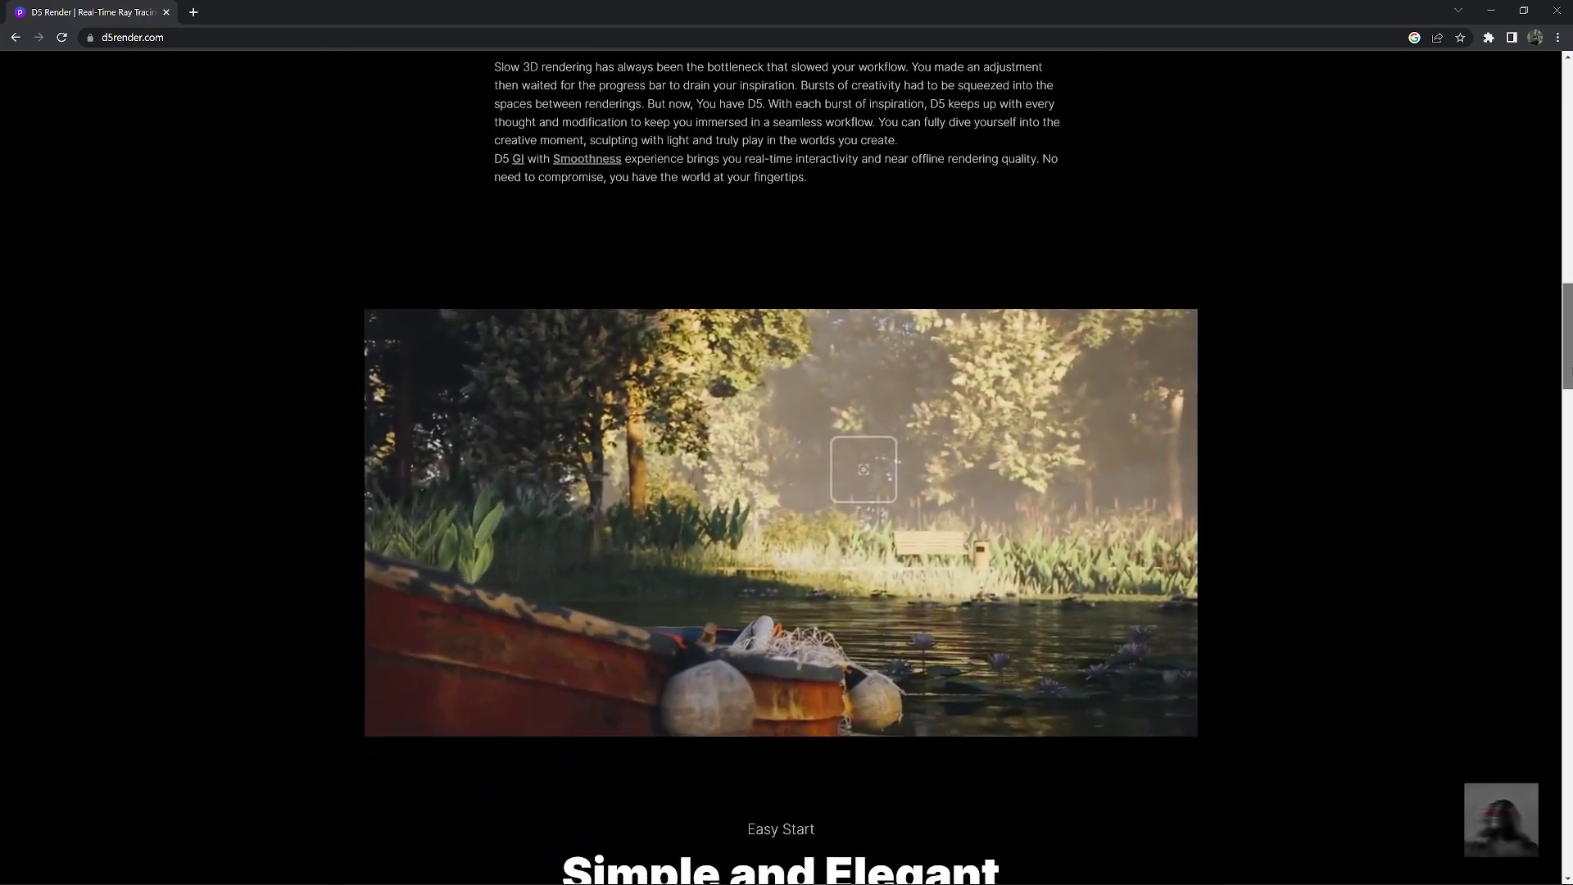
{"action": "scroll", "coordinate": [786, 459], "scroll_direction": "down", "scroll_amount": 8}
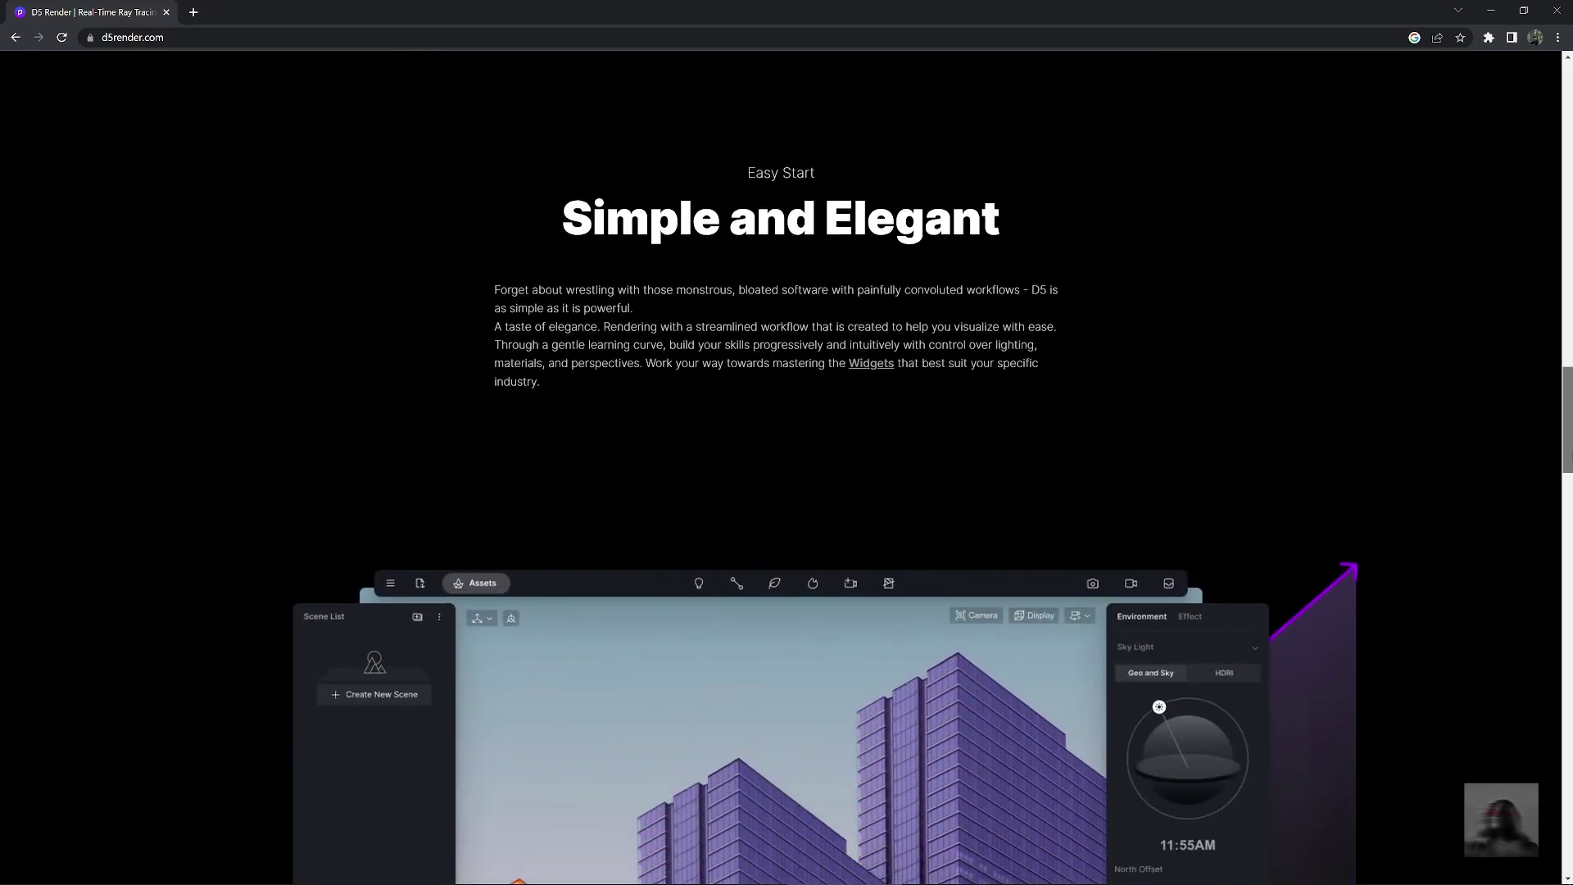
{"action": "scroll", "coordinate": [786, 458], "scroll_direction": "down", "scroll_amount": 5}
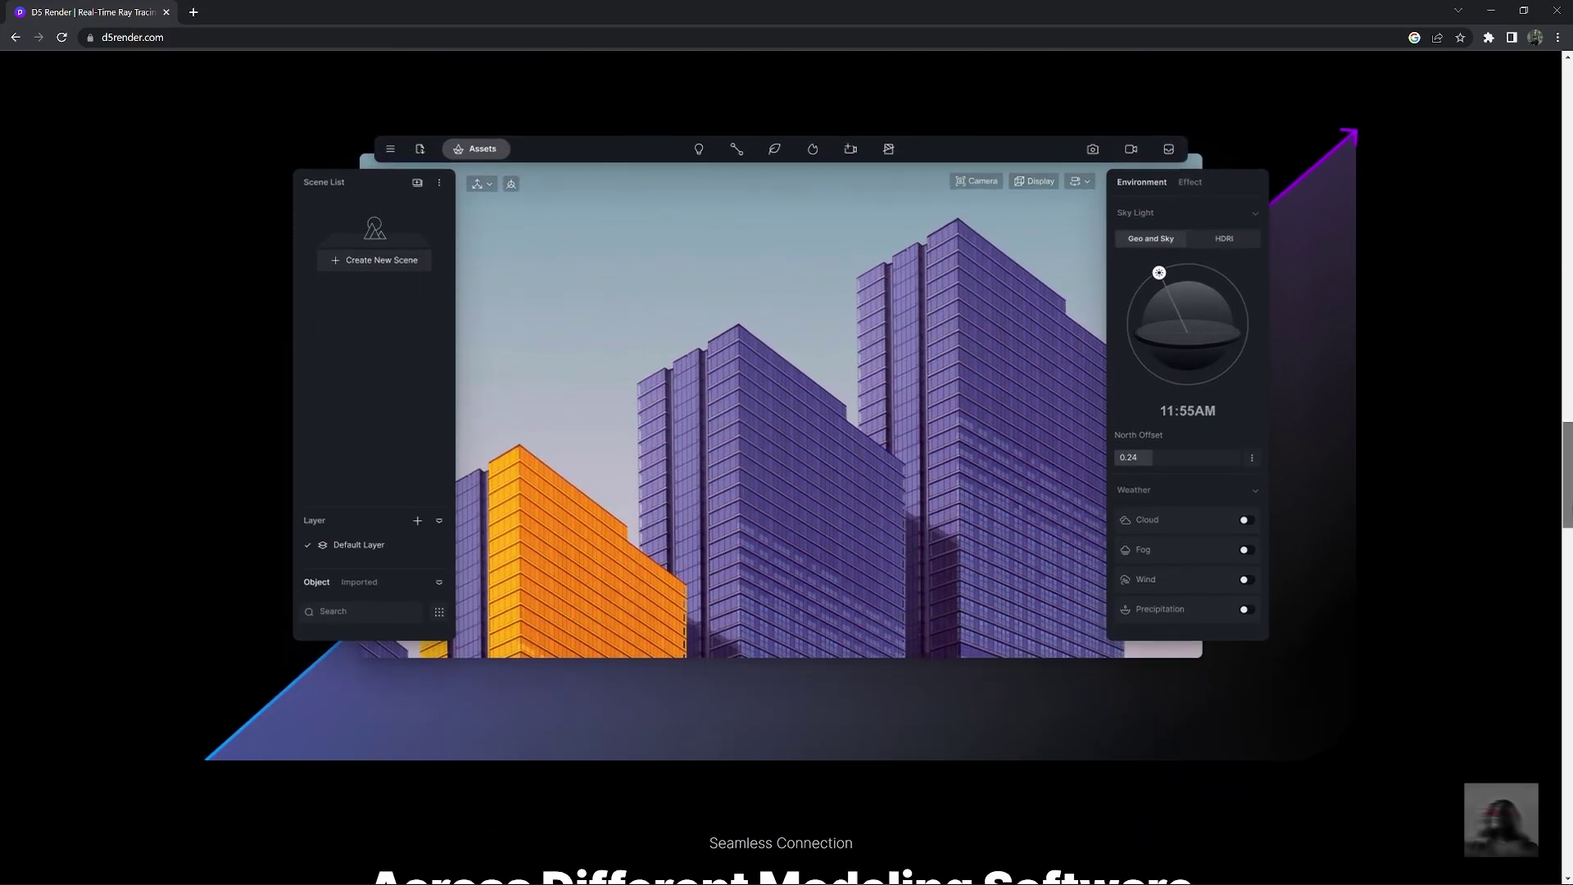
{"action": "scroll", "coordinate": [786, 459], "scroll_direction": "down", "scroll_amount": 6}
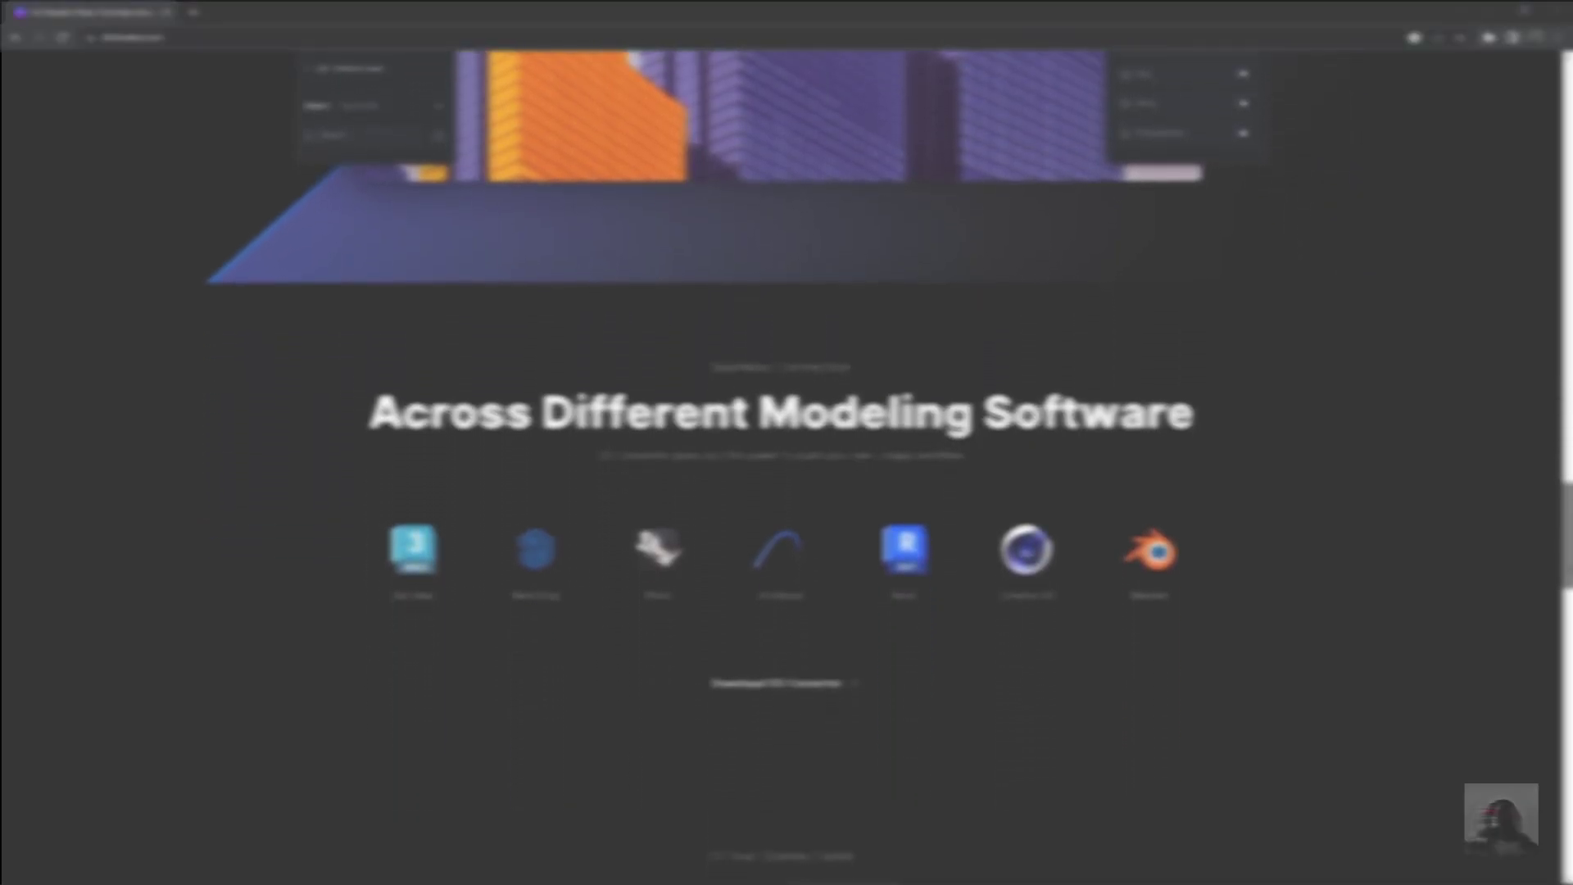
{"action": "scroll", "coordinate": [787, 458], "scroll_direction": "down", "scroll_amount": 2}
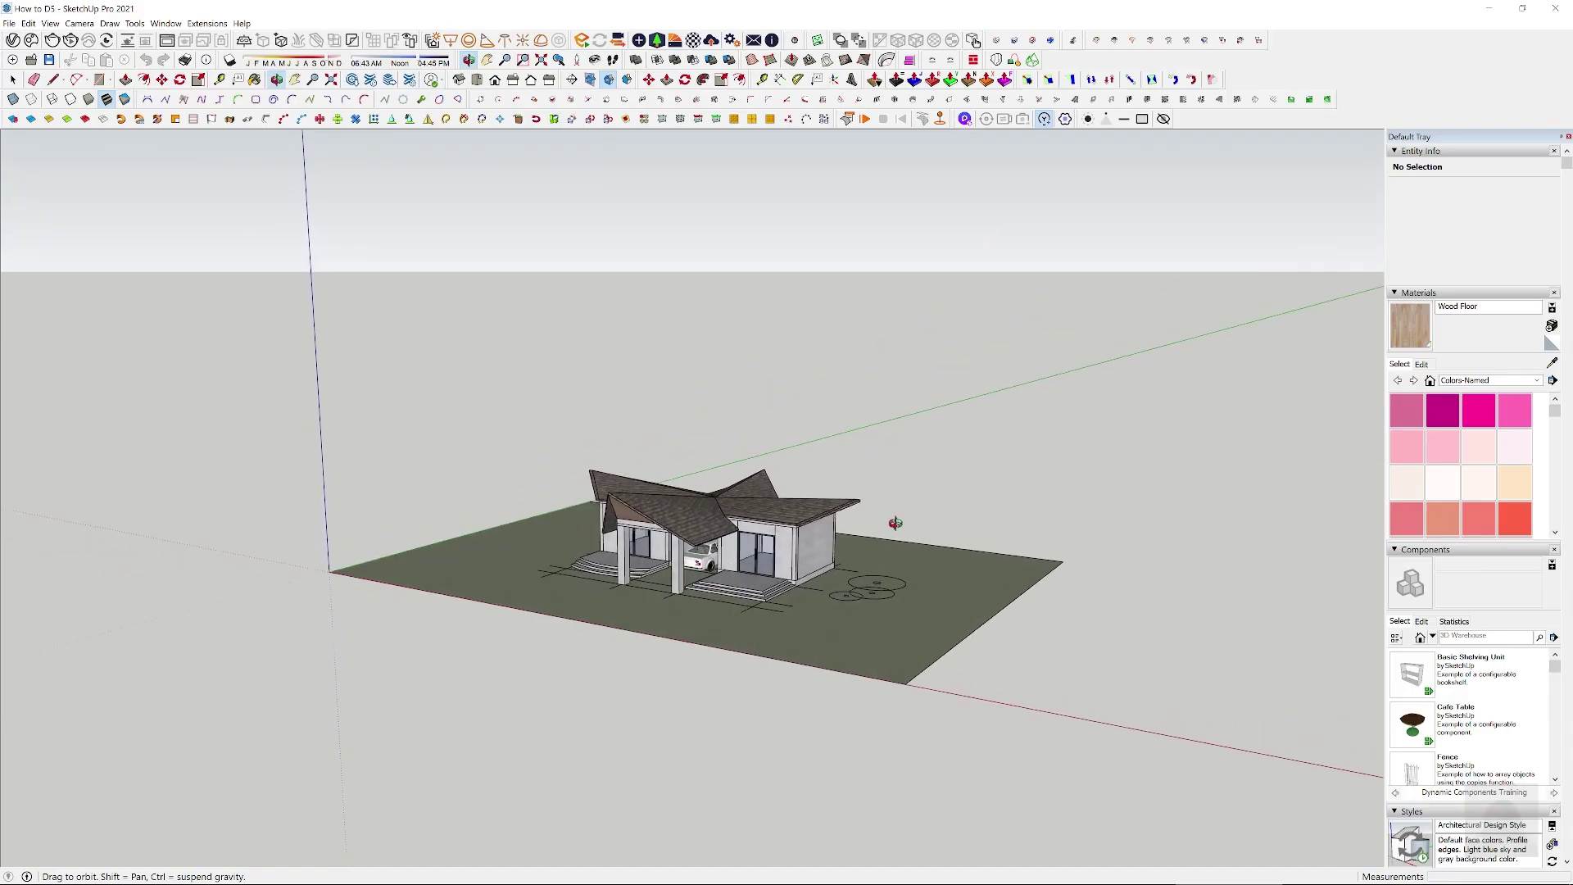
Switch to SketchUp and examine the house model and its ground plane from several angles
{"action": "left_click_drag", "start_coordinate": [899, 527], "coordinate": [978, 561]}
{"action": "key", "text": "space"}
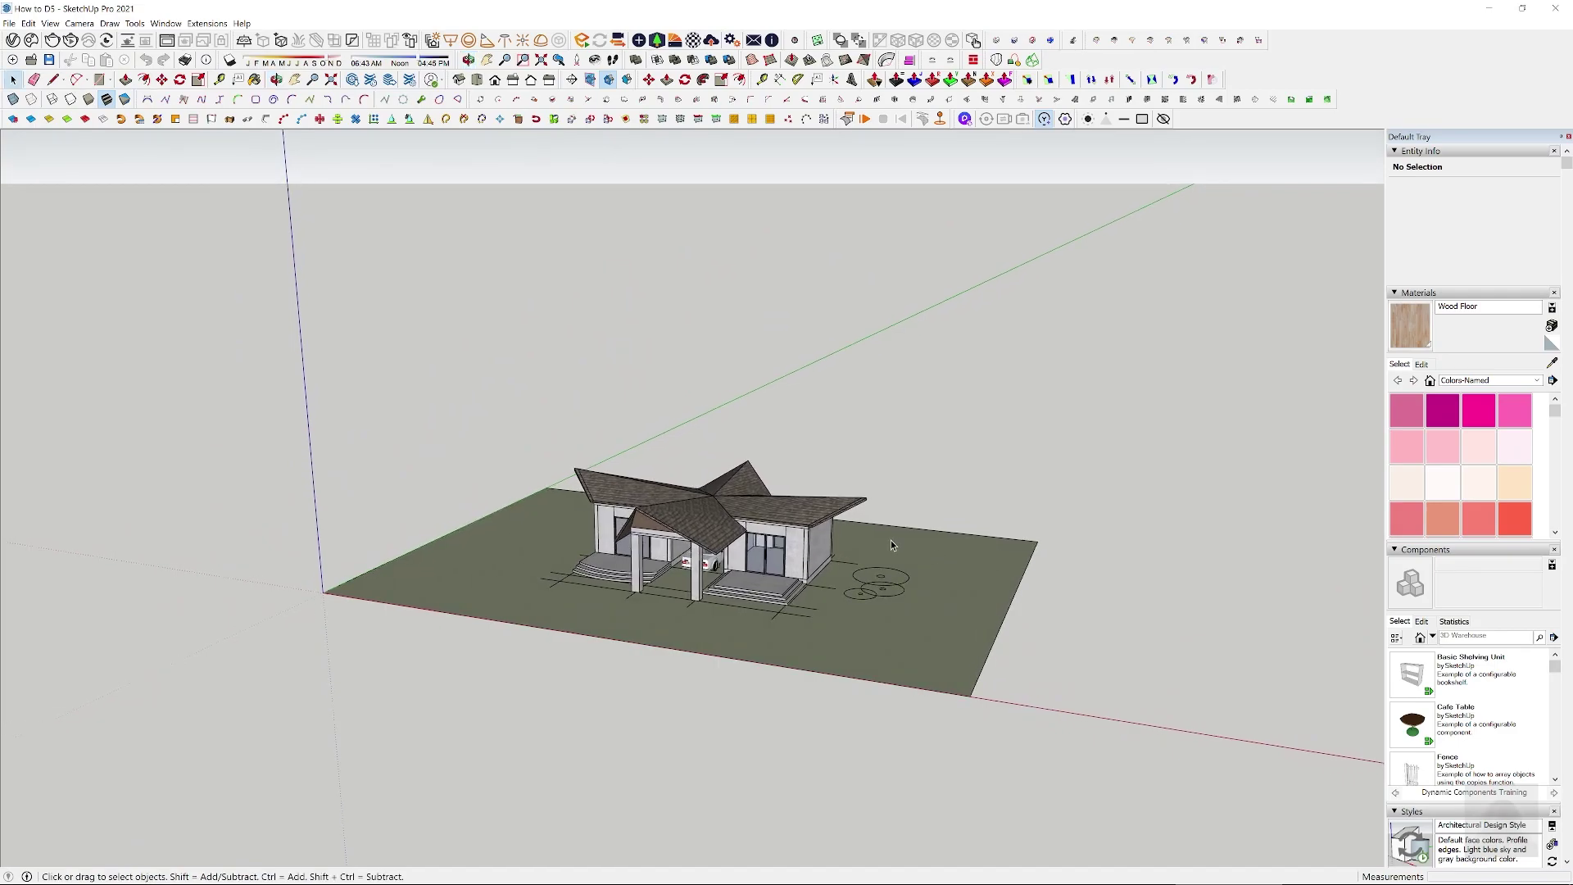
{"action": "middle_click_drag", "start_coordinate": [895, 575], "coordinate": [960, 508]}
{"action": "left_click_drag", "start_coordinate": [239, 385], "coordinate": [1211, 779]}
{"action": "left_click", "coordinate": [963, 544]}
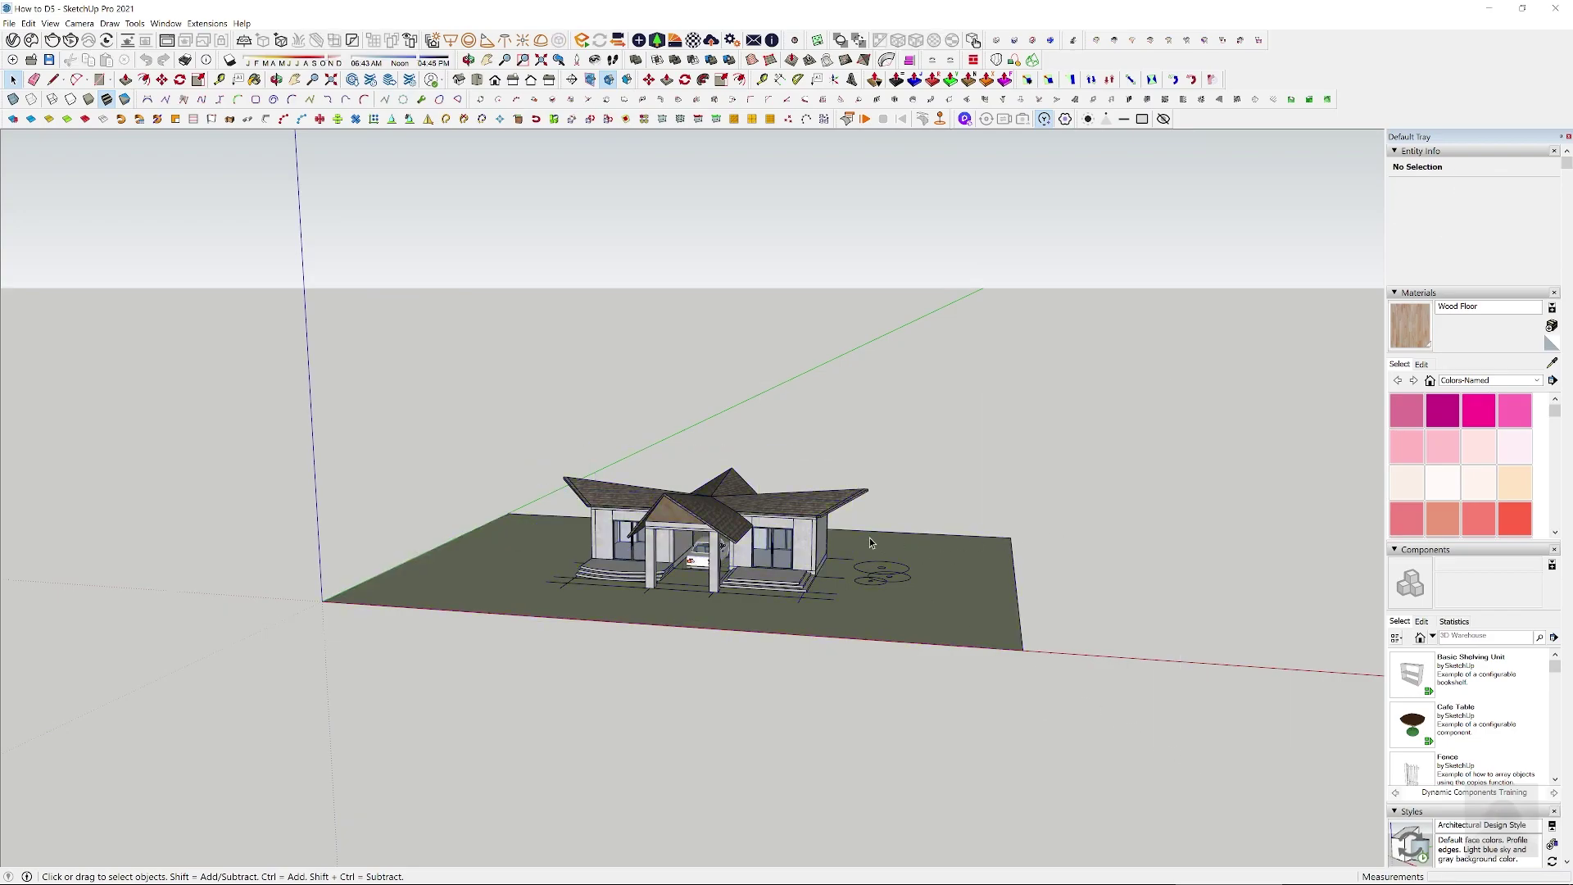
{"action": "middle_click_drag", "start_coordinate": [872, 541], "coordinate": [824, 548]}
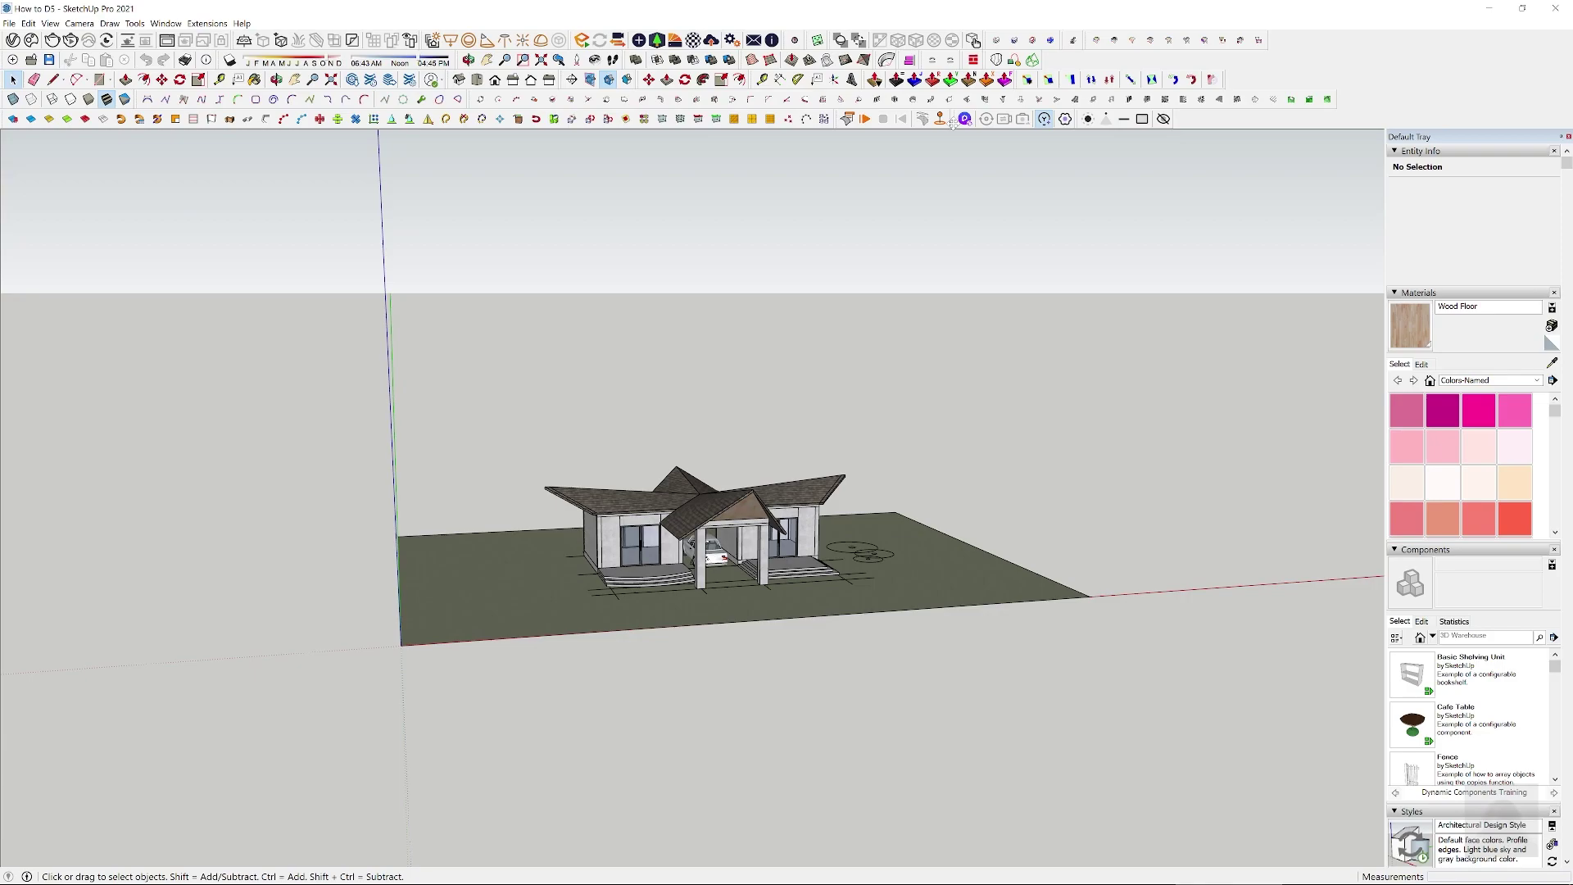
{"action": "left_click_drag", "start_coordinate": [952, 120], "coordinate": [881, 203]}
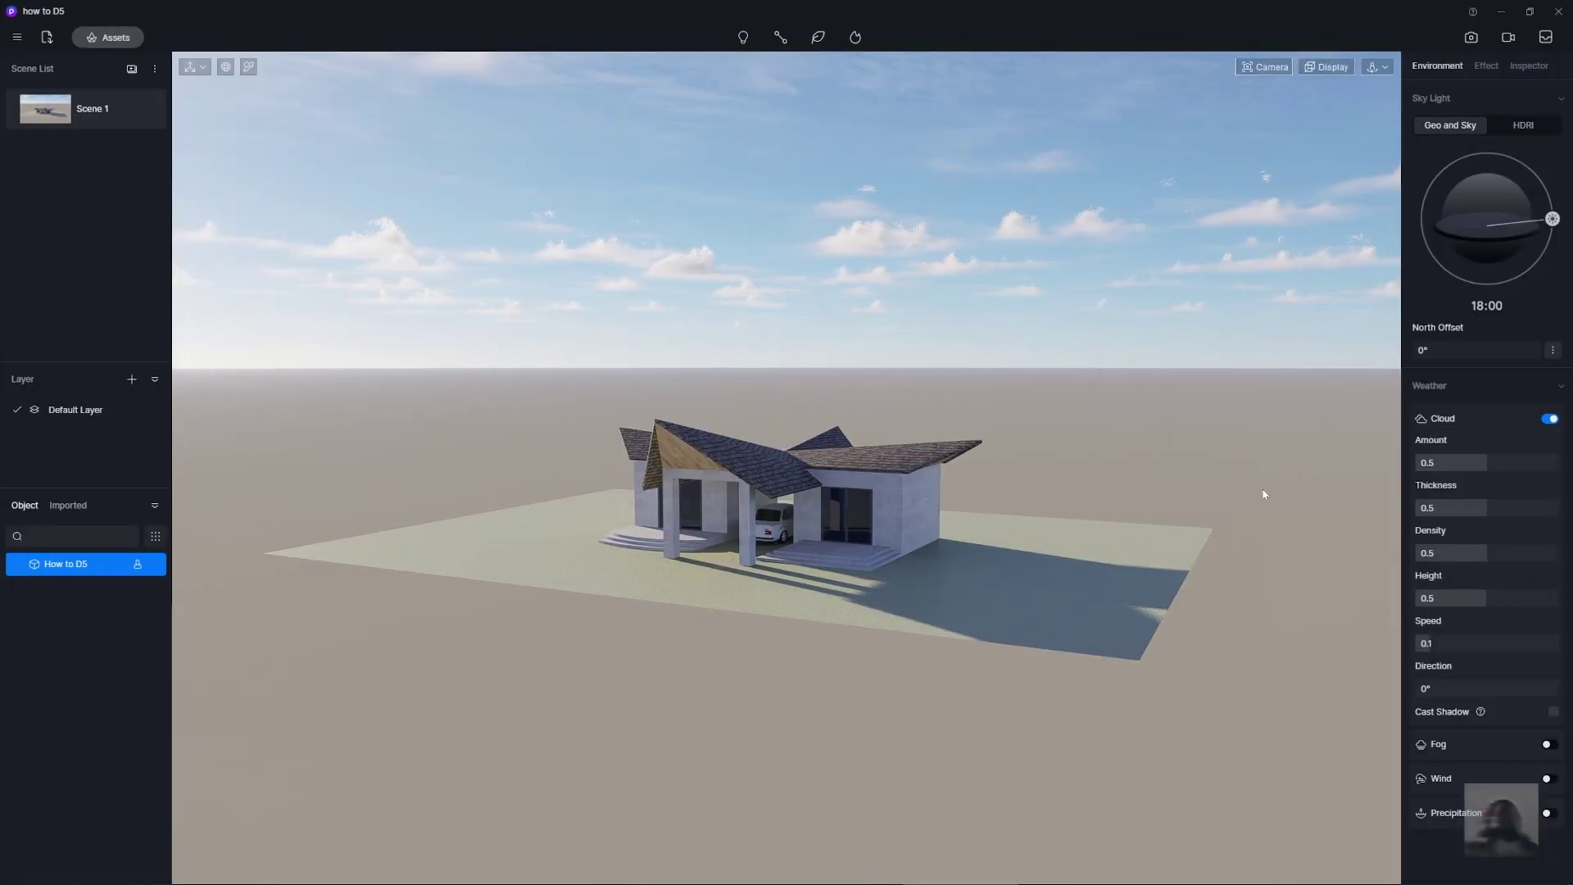
Switch to D5 Render, add a new layer below the tree layer and name it dfhfsdgdf
{"action": "mouse_move", "coordinate": [1264, 492]}
{"action": "right_mouse_down"}
{"action": "mouse_move", "coordinate": [1275, 615]}
{"action": "mouse_move", "coordinate": [1141, 573]}
{"action": "mouse_move", "coordinate": [1146, 584]}
{"action": "right_mouse_up"}
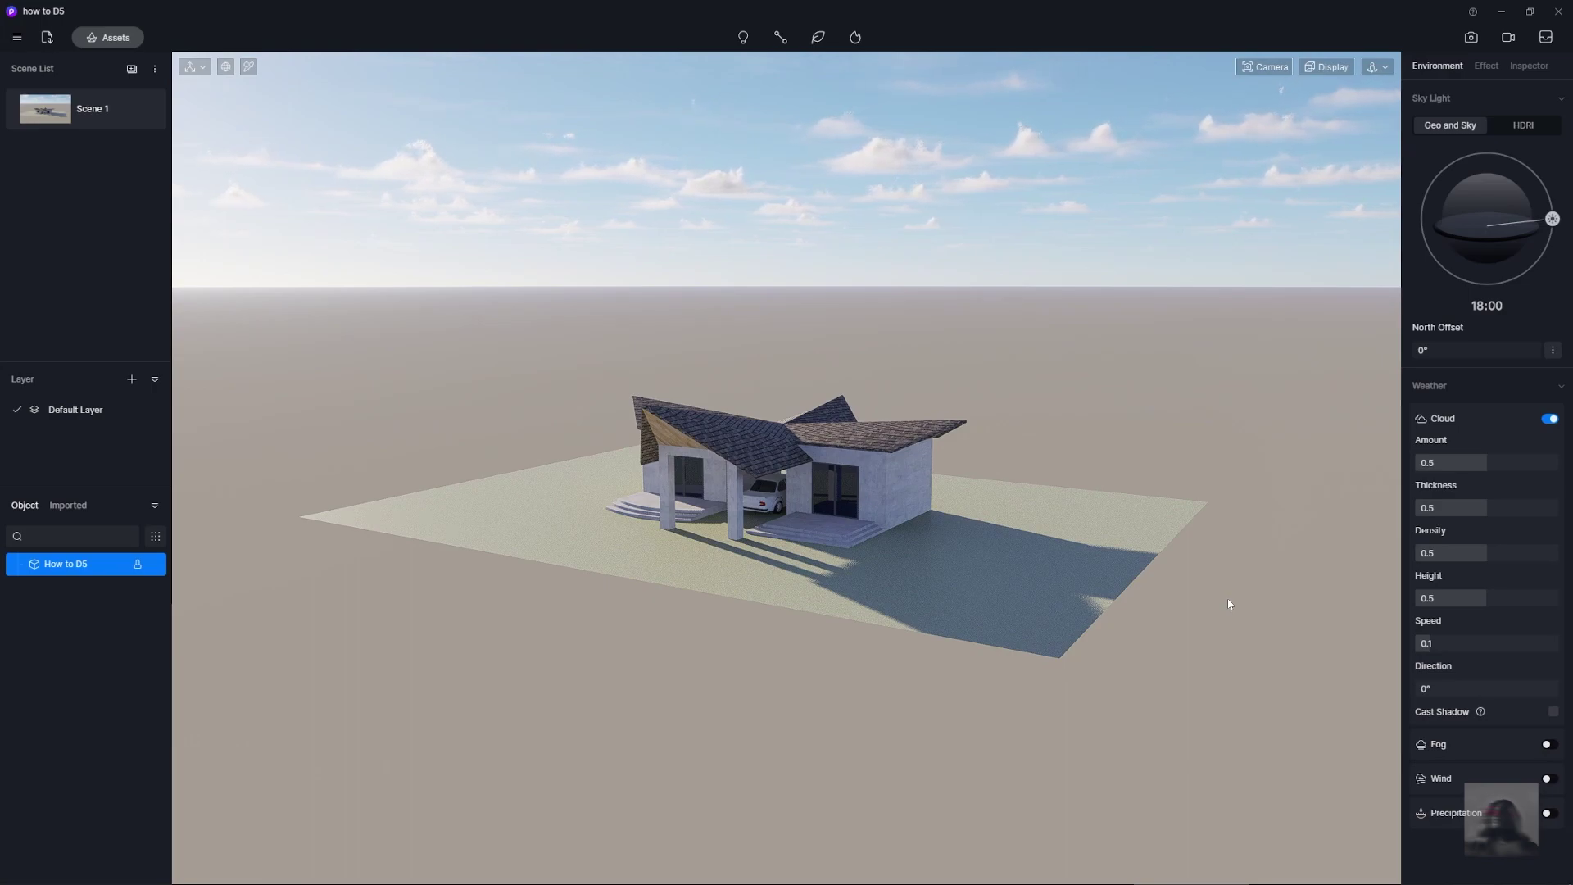
{"action": "right_click_drag", "start_coordinate": [1106, 579], "coordinate": [1232, 614]}
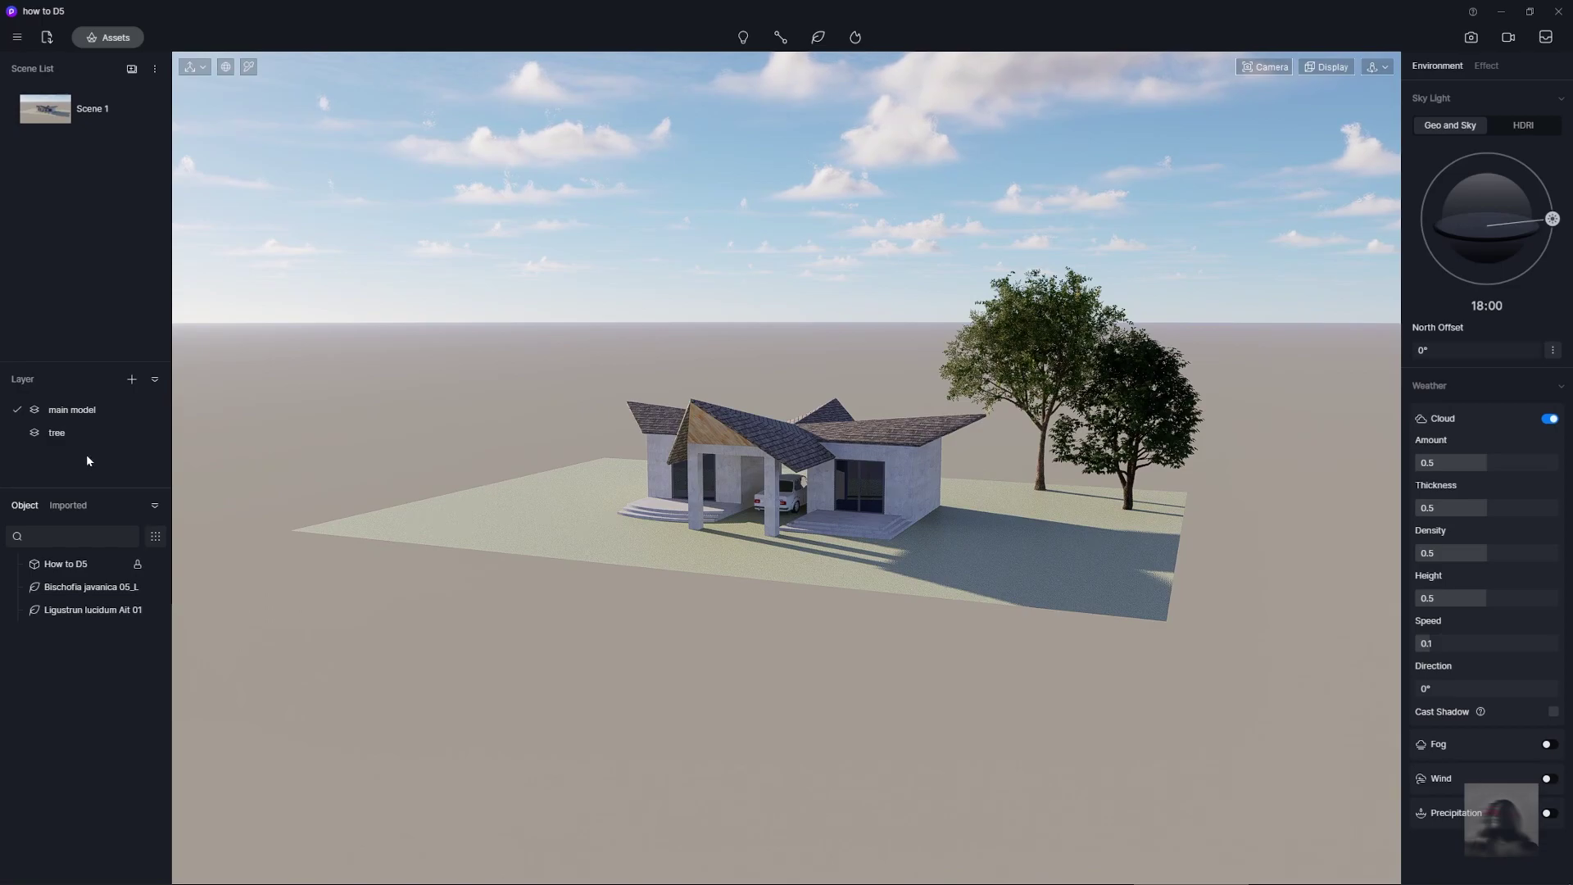
{"action": "left_click", "coordinate": [131, 381]}
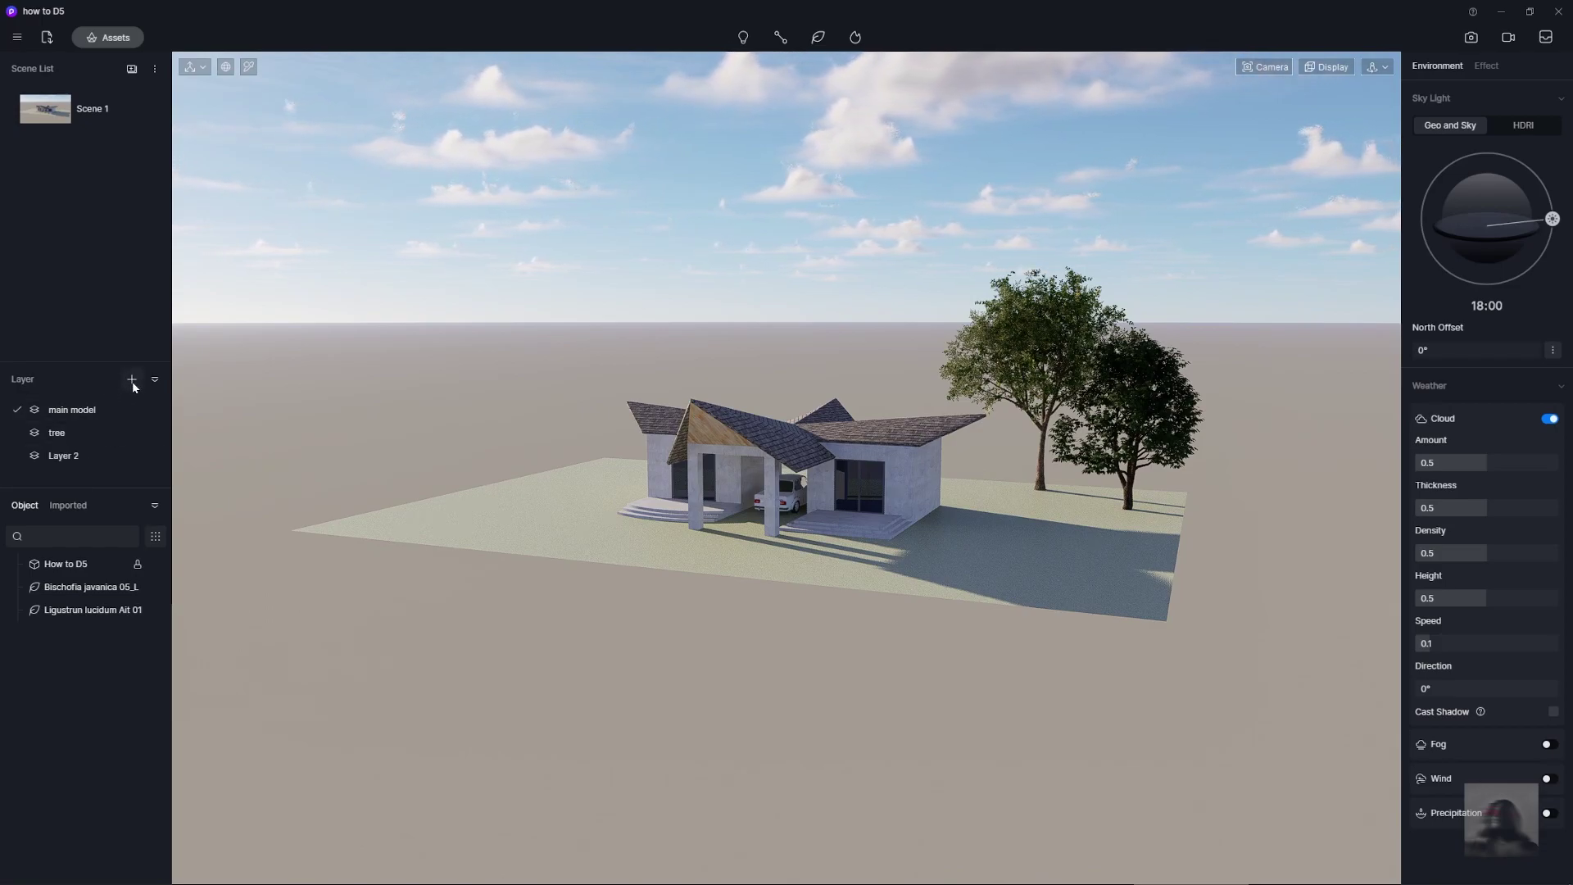
{"action": "double_click", "coordinate": [77, 456]}
{"action": "type", "text": "dfhfsdgdf"}
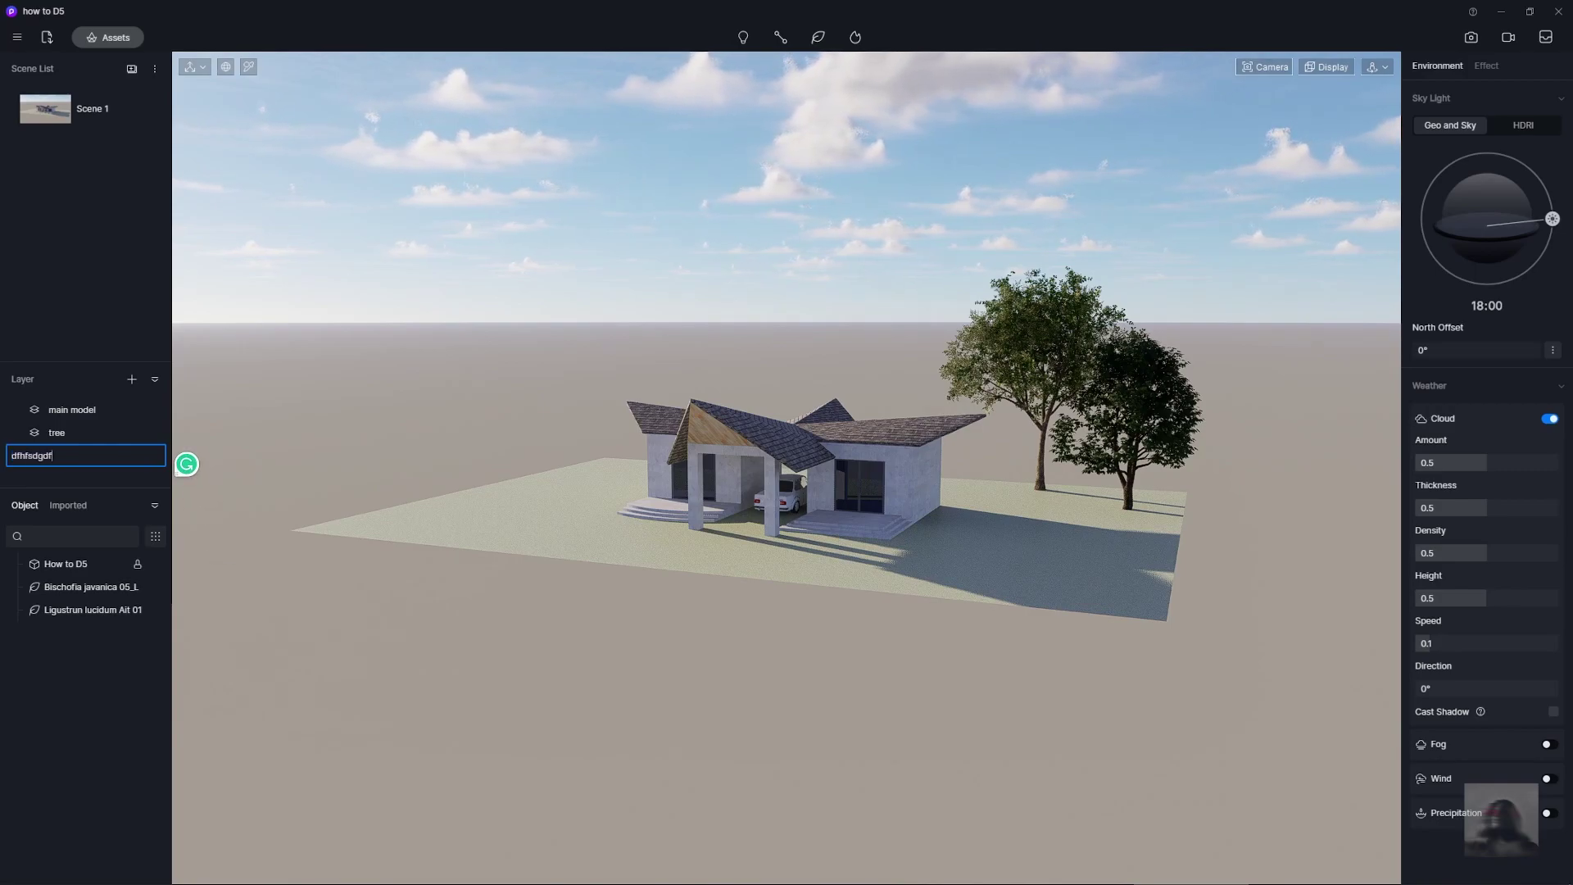
{"action": "key", "text": "Return"}
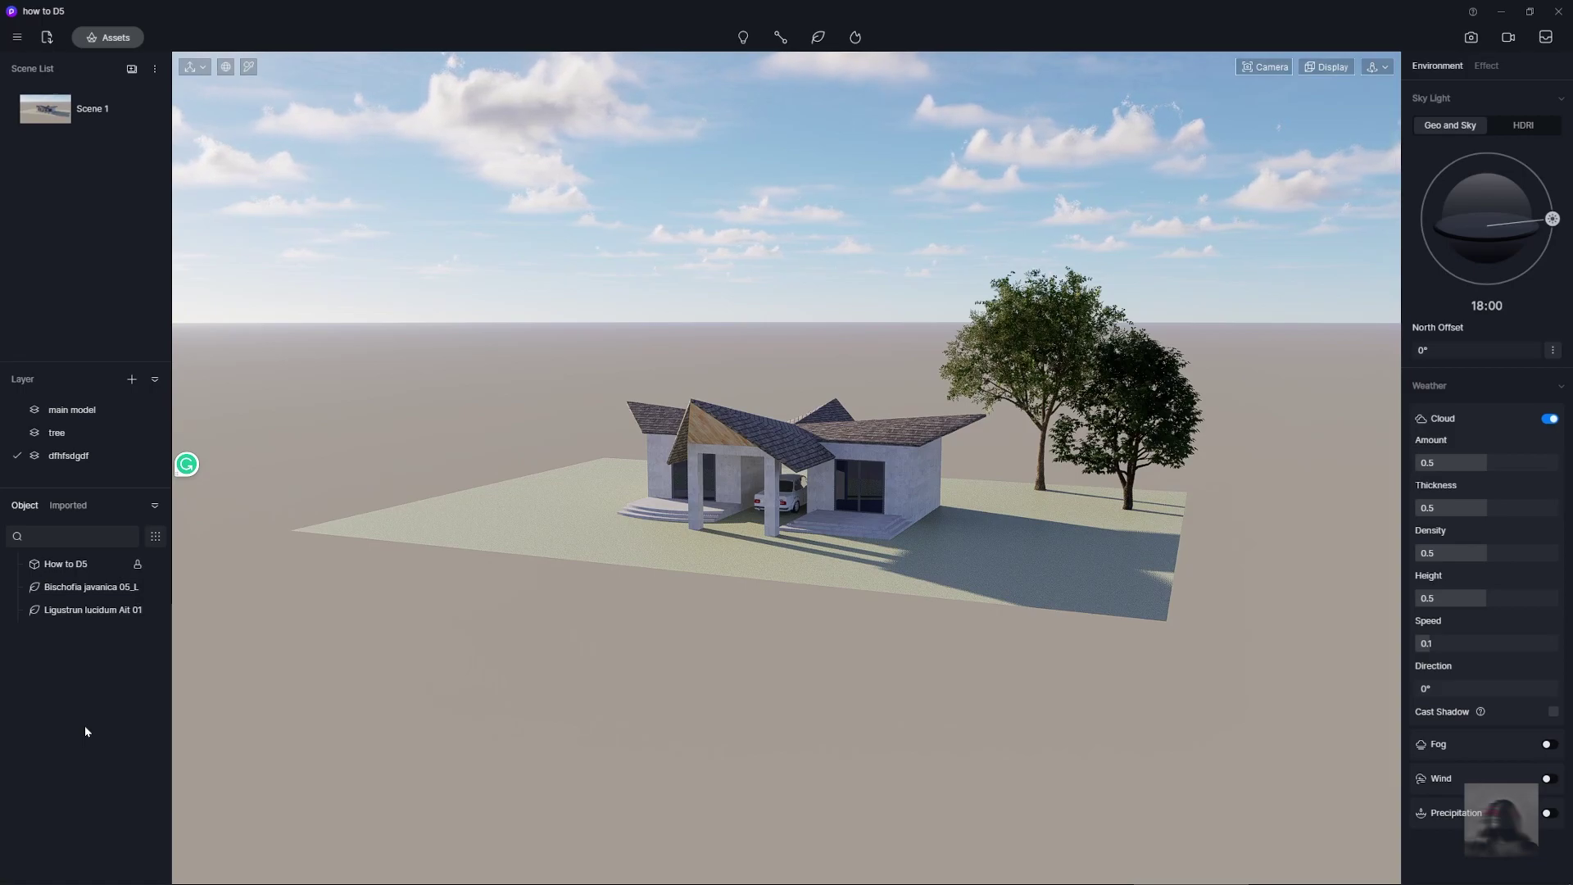
Select the Ligustrun lucidum tree and the Bischofia javanica tree one after the other to inspect them
{"action": "left_click", "coordinate": [148, 610]}
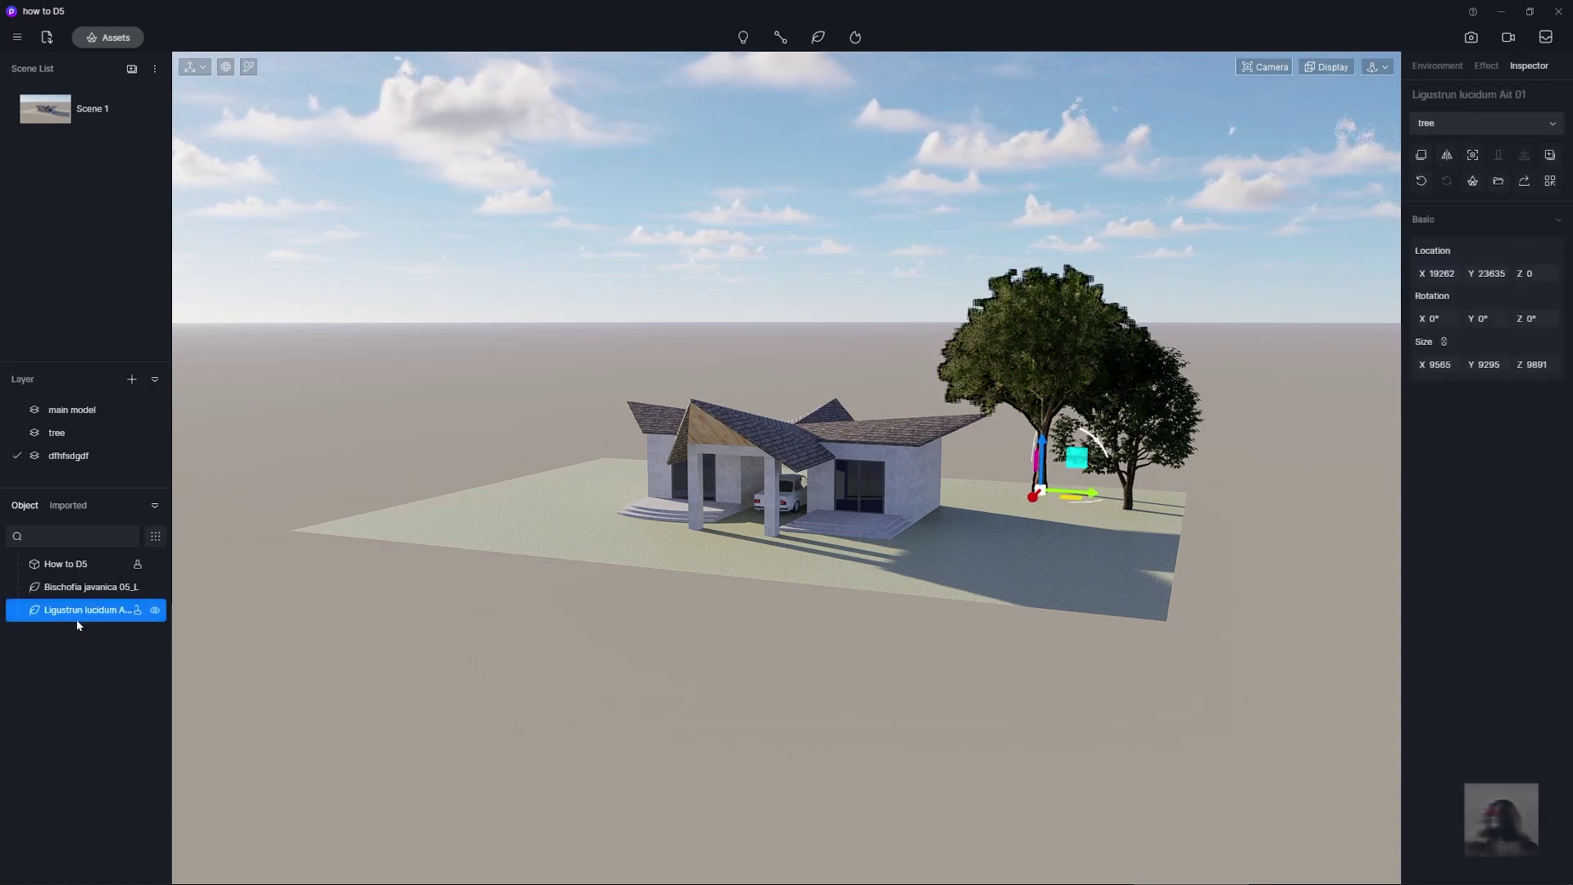
{"action": "left_click", "coordinate": [91, 598]}
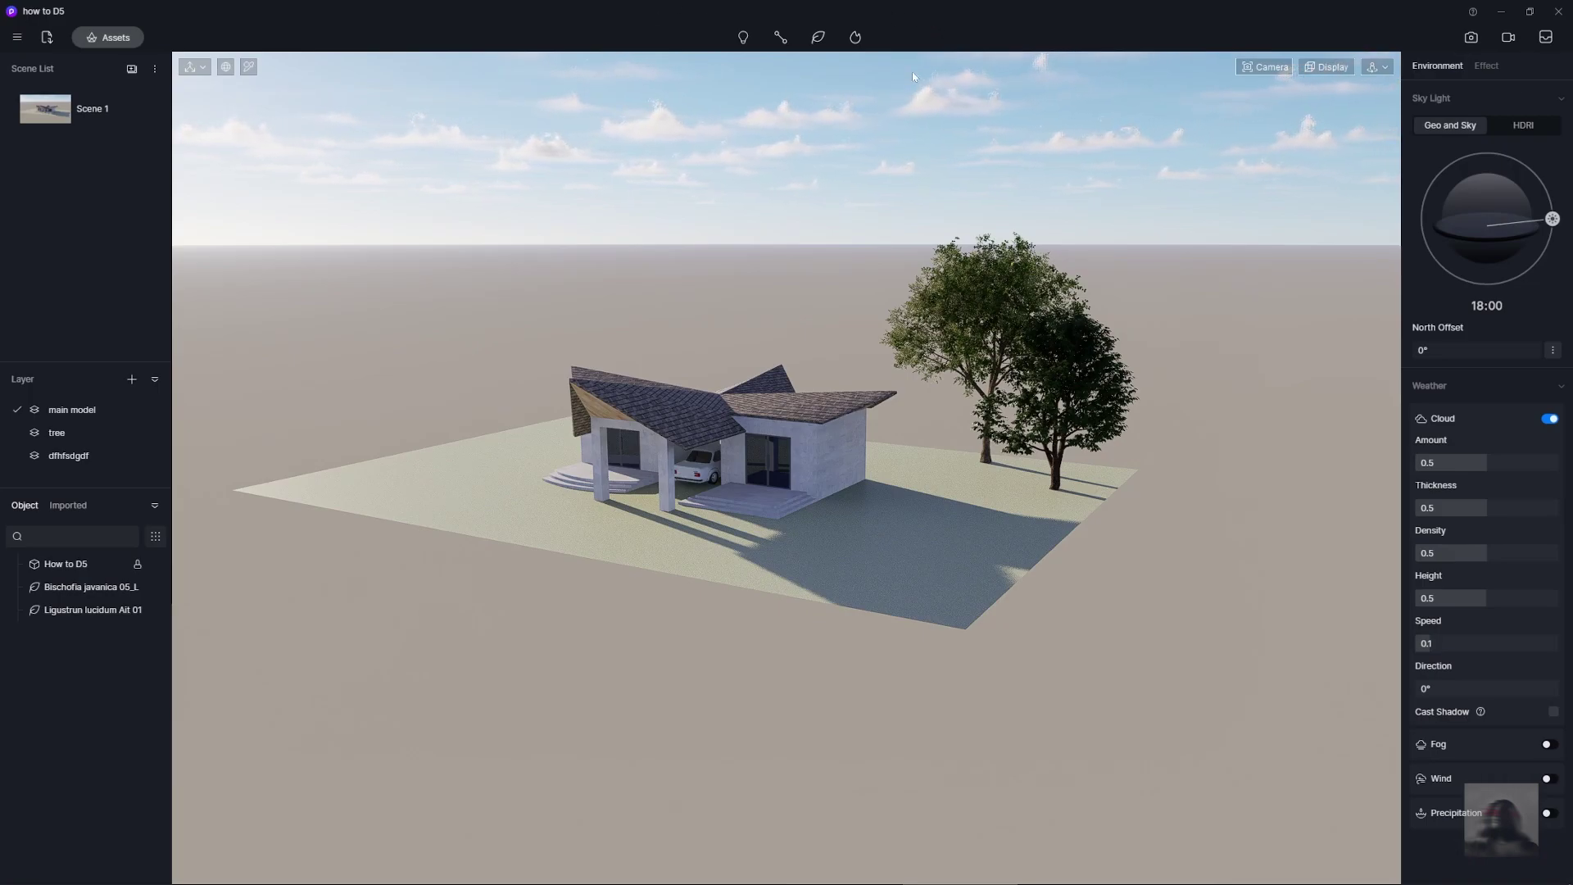
Place a strip light on the ground in front of the house and delete it again
{"action": "left_click", "coordinate": [743, 41]}
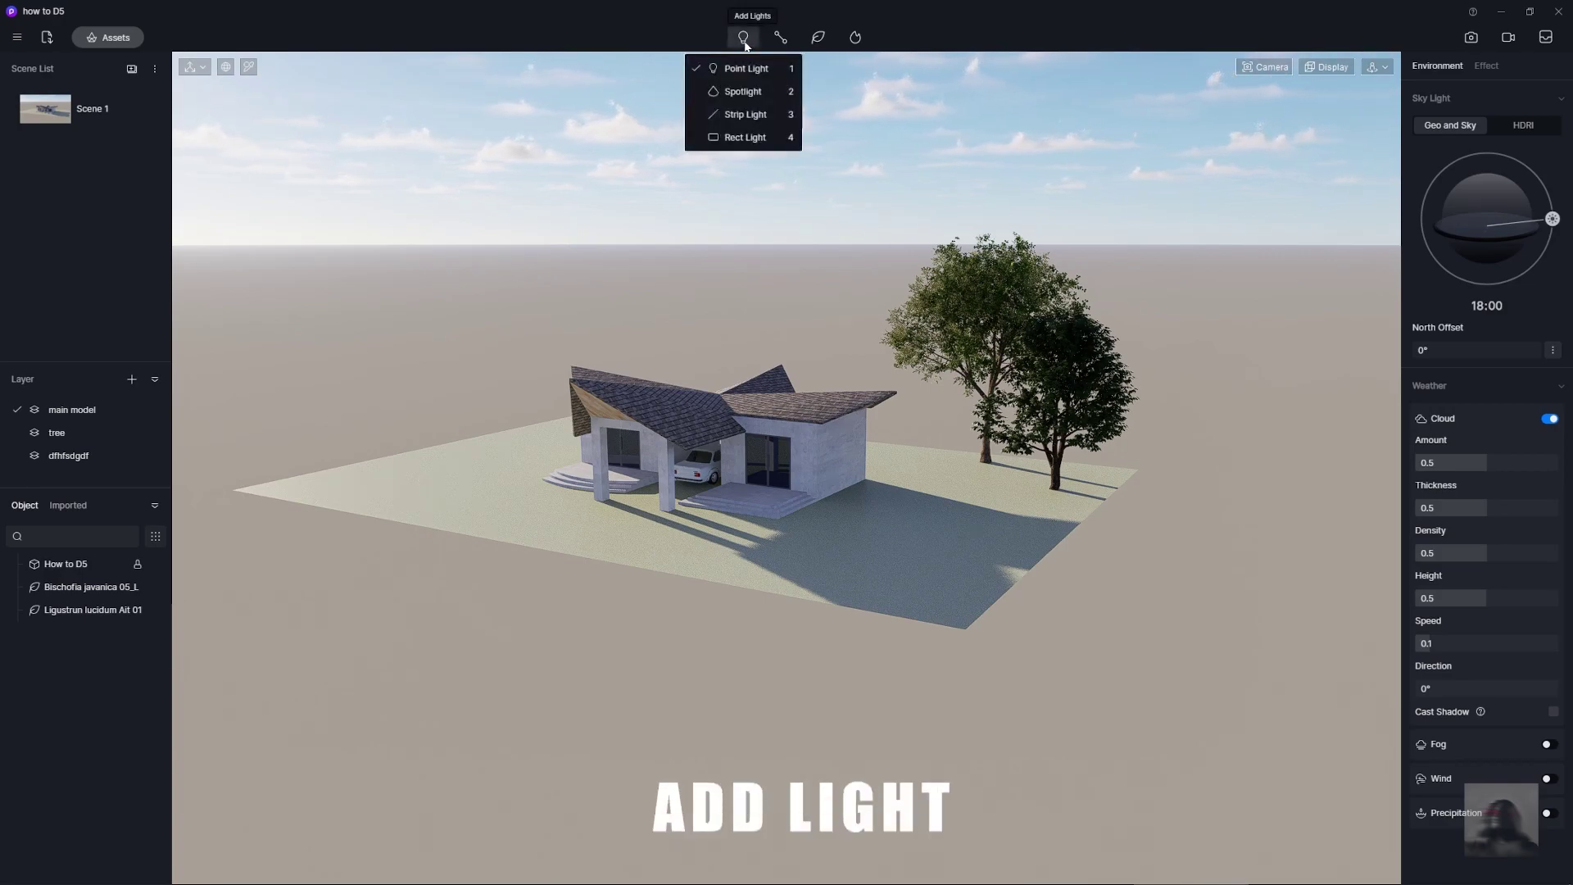
{"action": "left_click", "coordinate": [742, 117]}
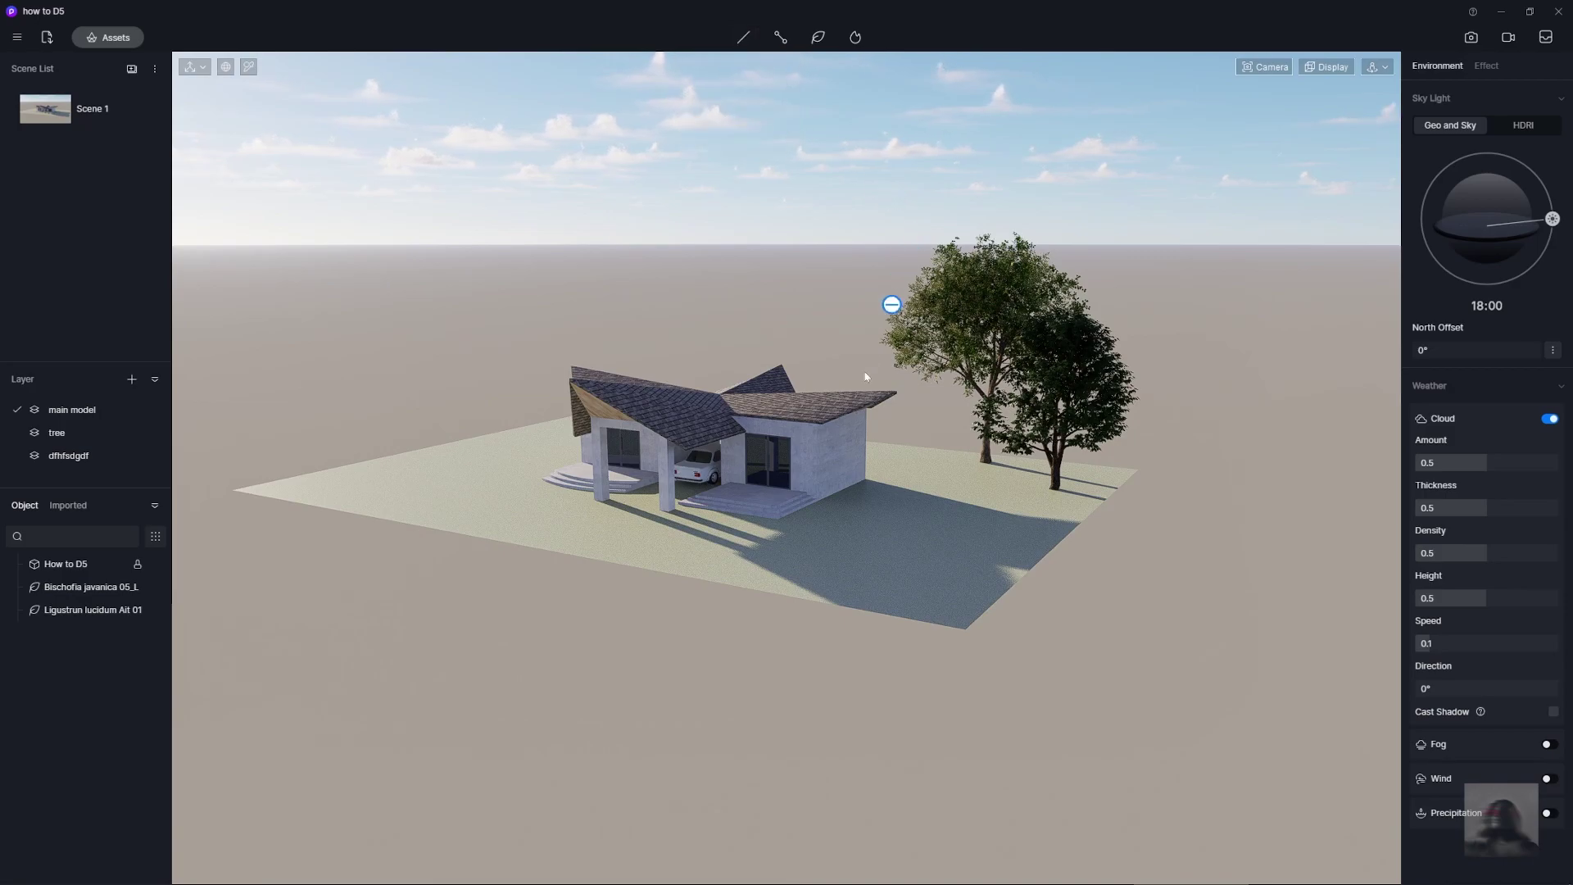
{"action": "left_click", "coordinate": [816, 516]}
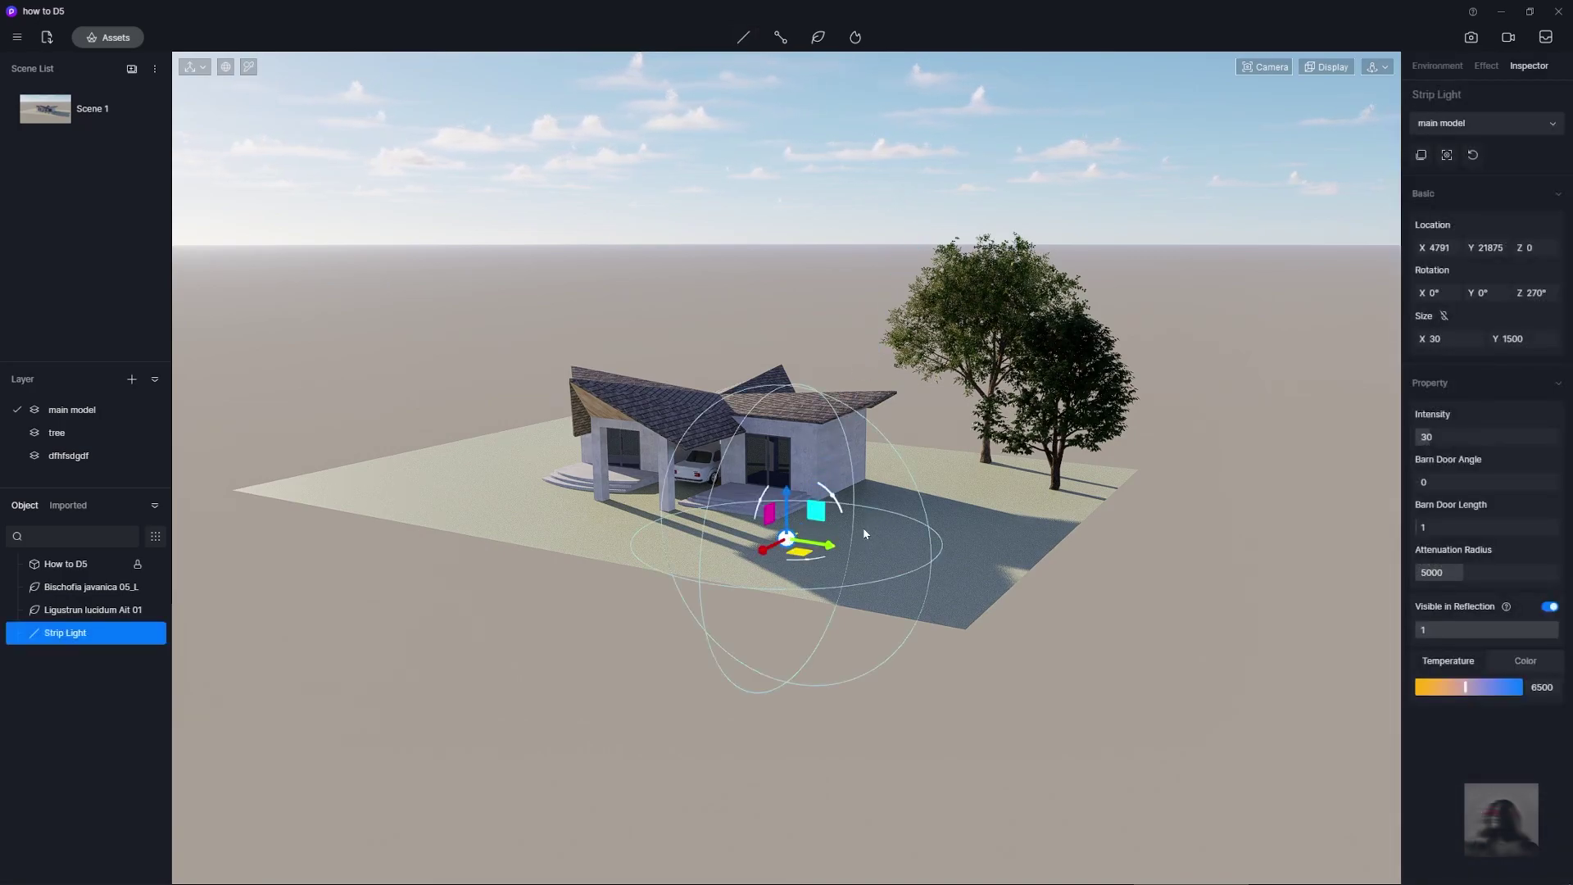
{"action": "key", "text": "Delete"}
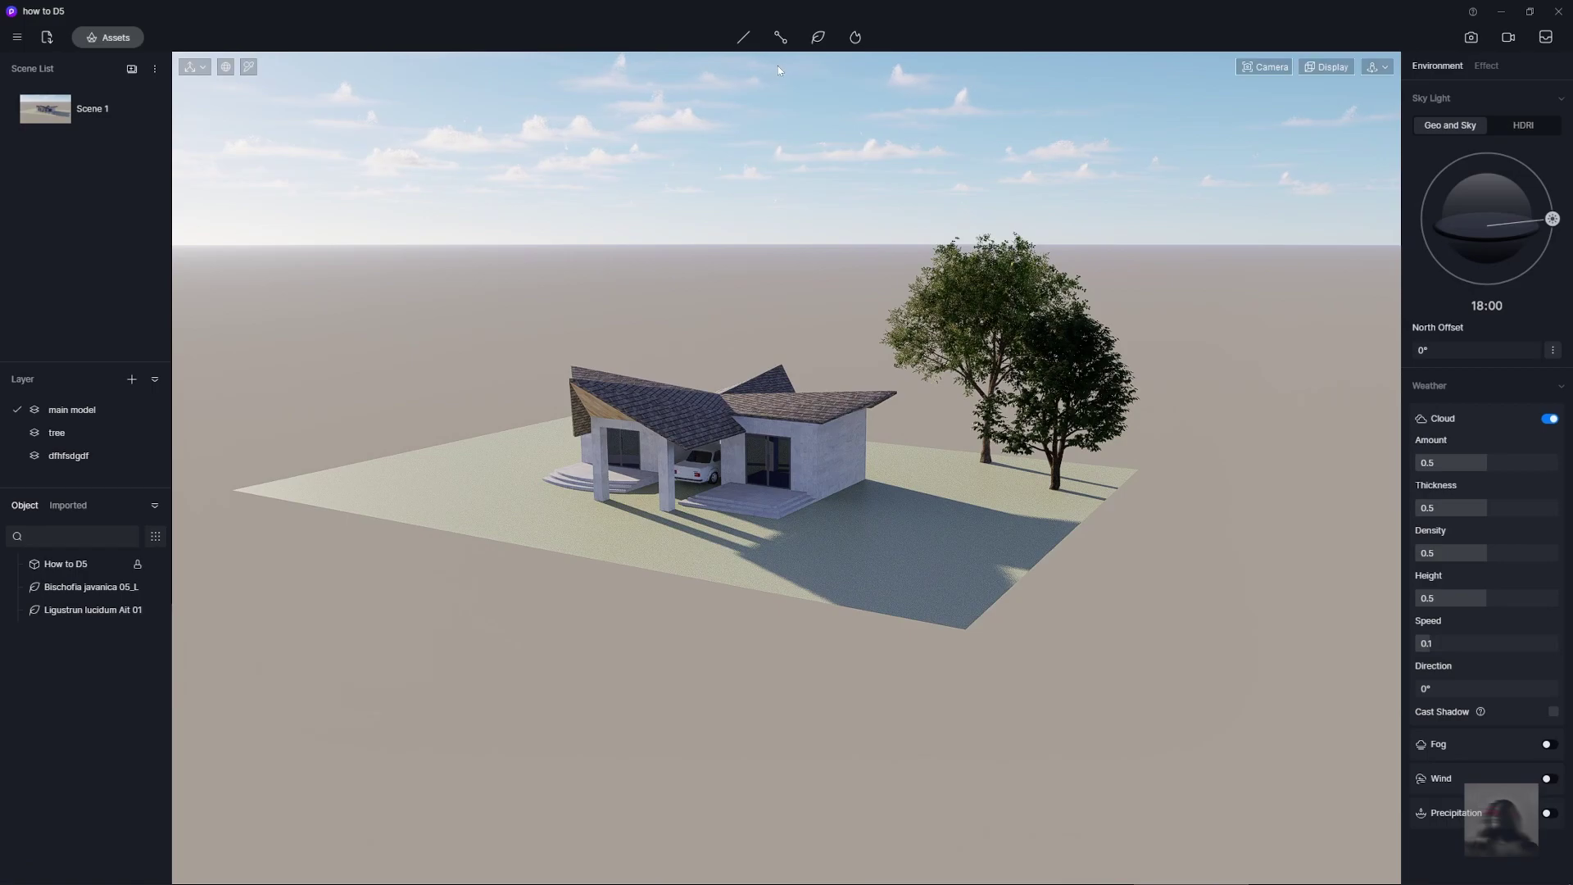
Draw a linear character path across the ground in front of the house using the Joe_Standing_01 and Lee_Standing_04 models
{"action": "mouse_move", "coordinate": [778, 45]}
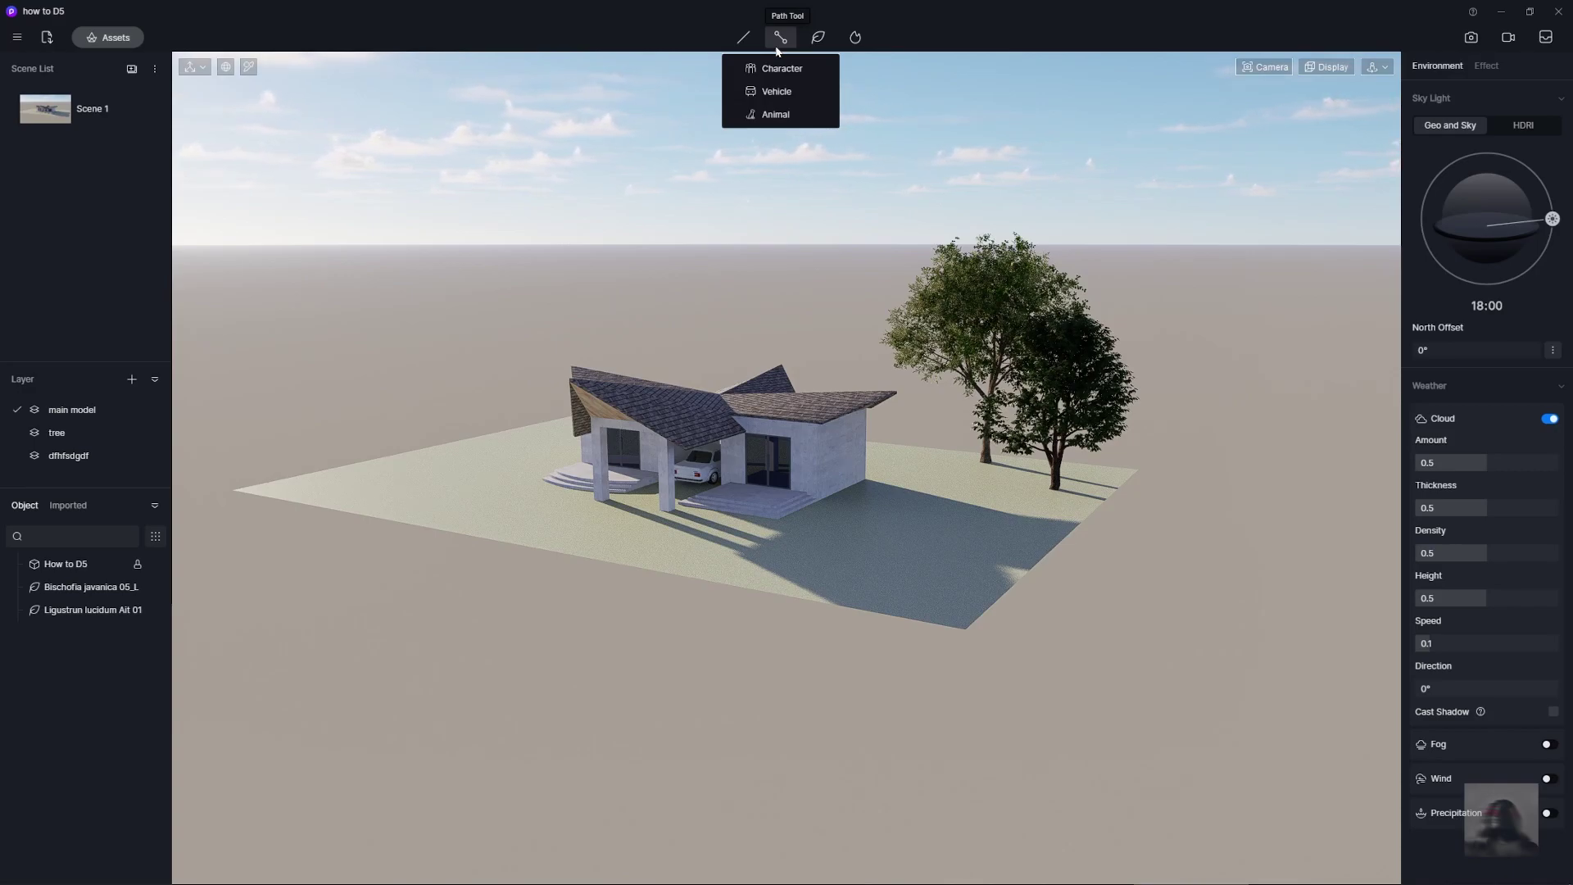
{"action": "left_click", "coordinate": [780, 71]}
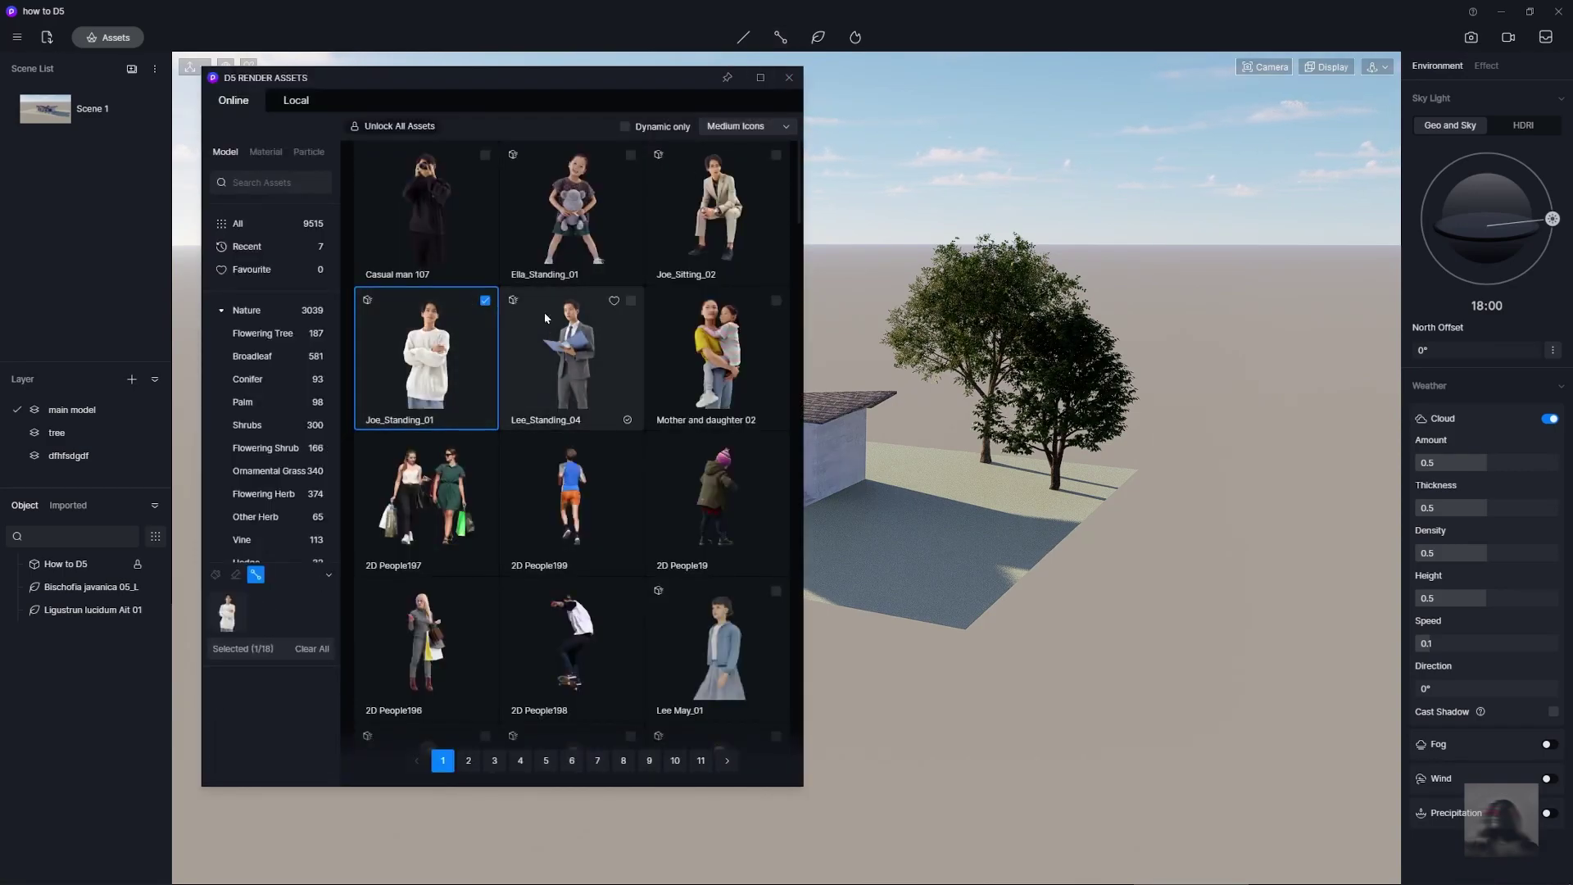
{"action": "left_click", "coordinate": [631, 301]}
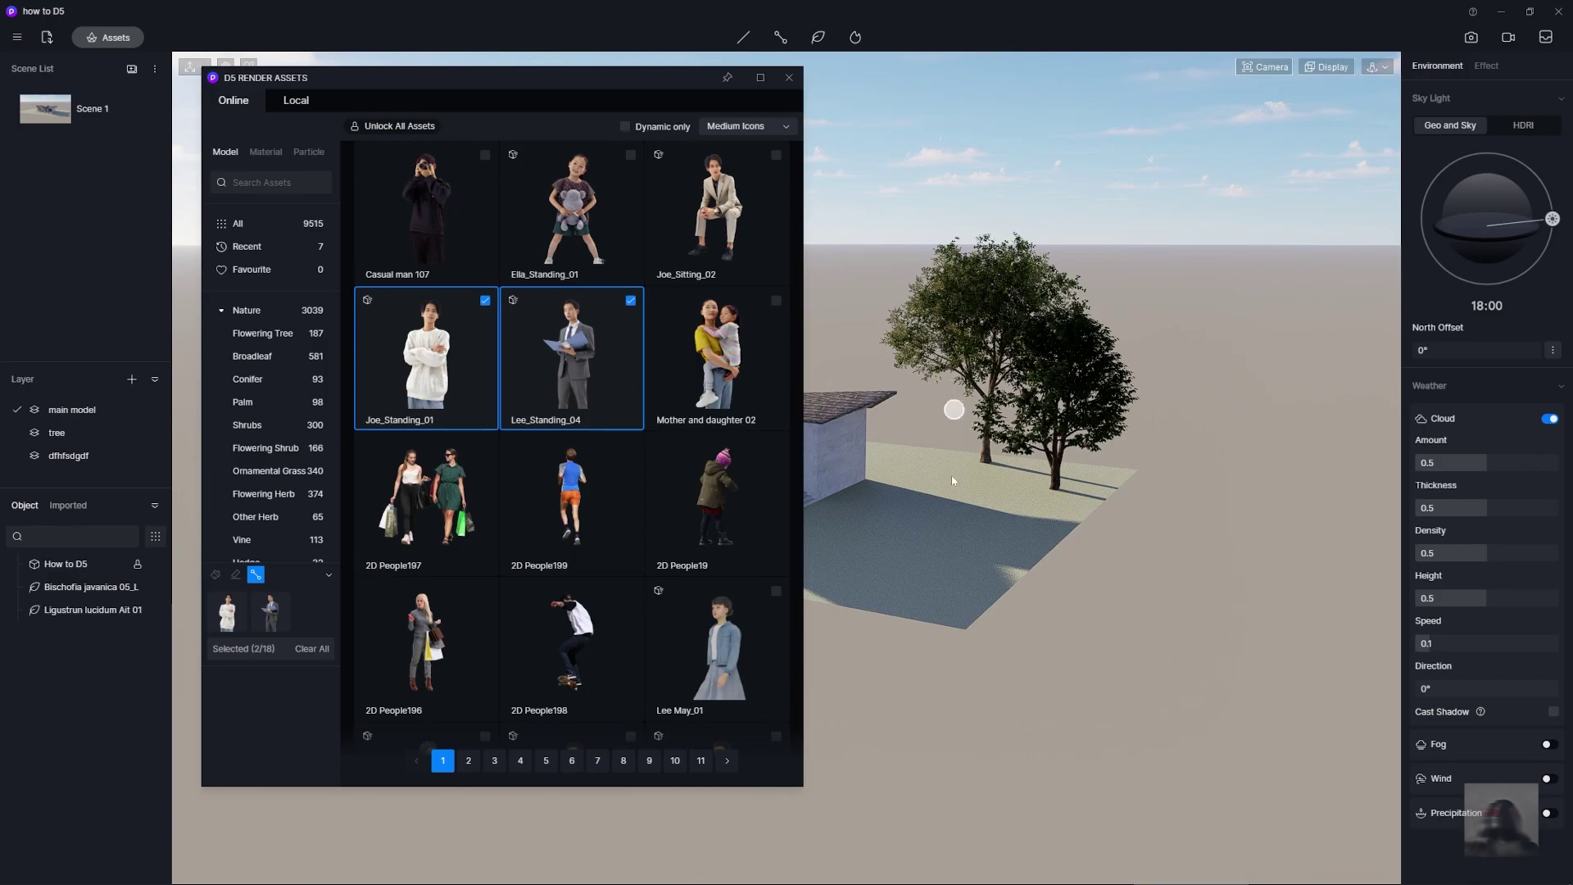
{"action": "left_click", "coordinate": [790, 78]}
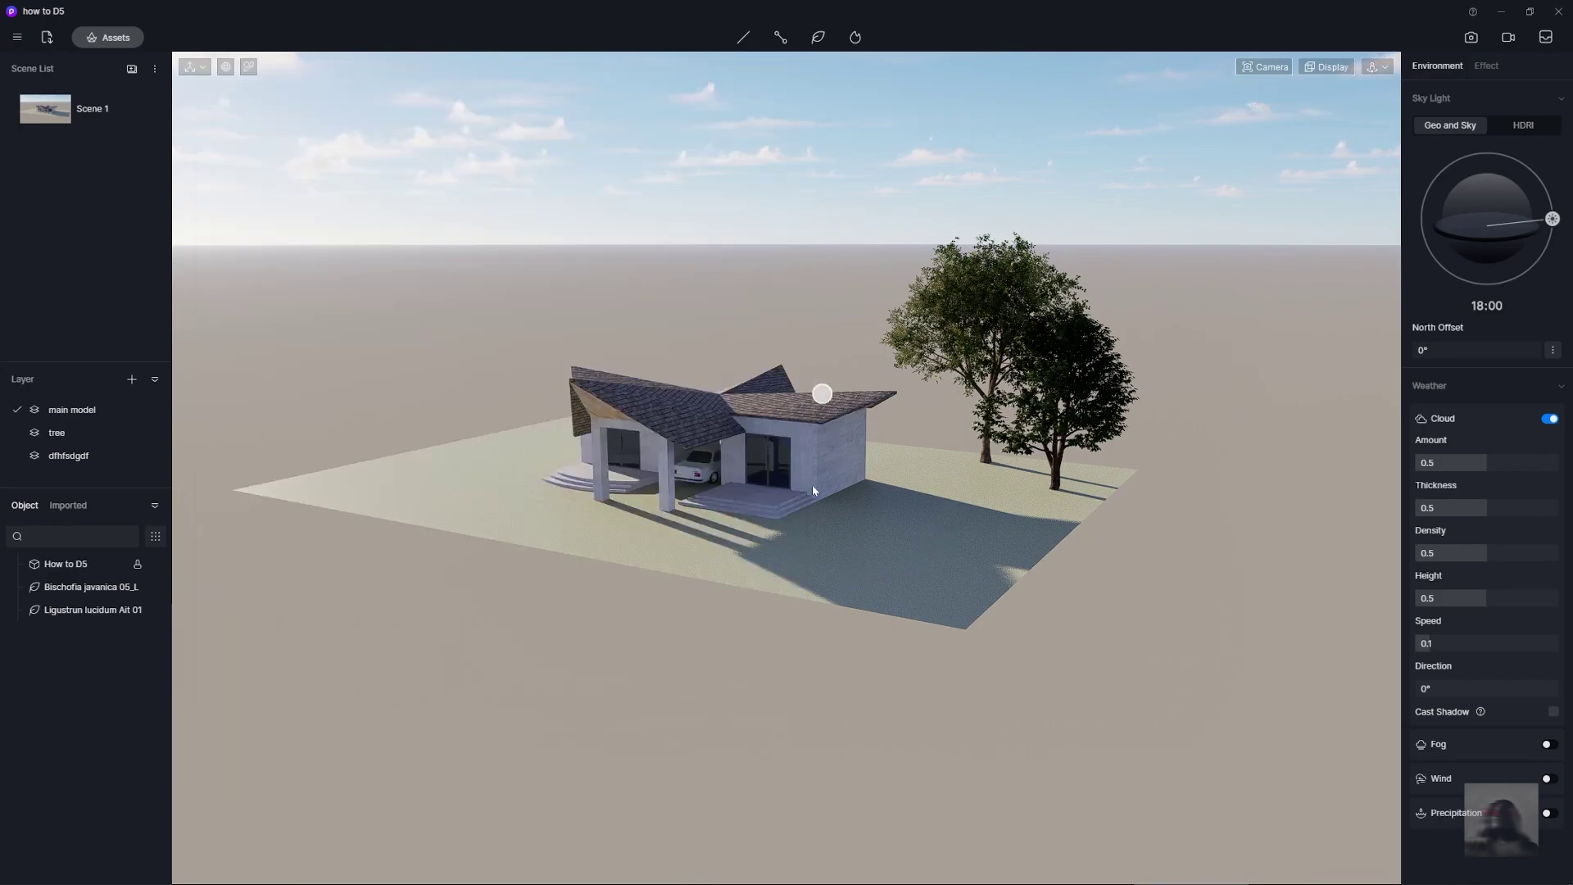
{"action": "left_click", "coordinate": [384, 483]}
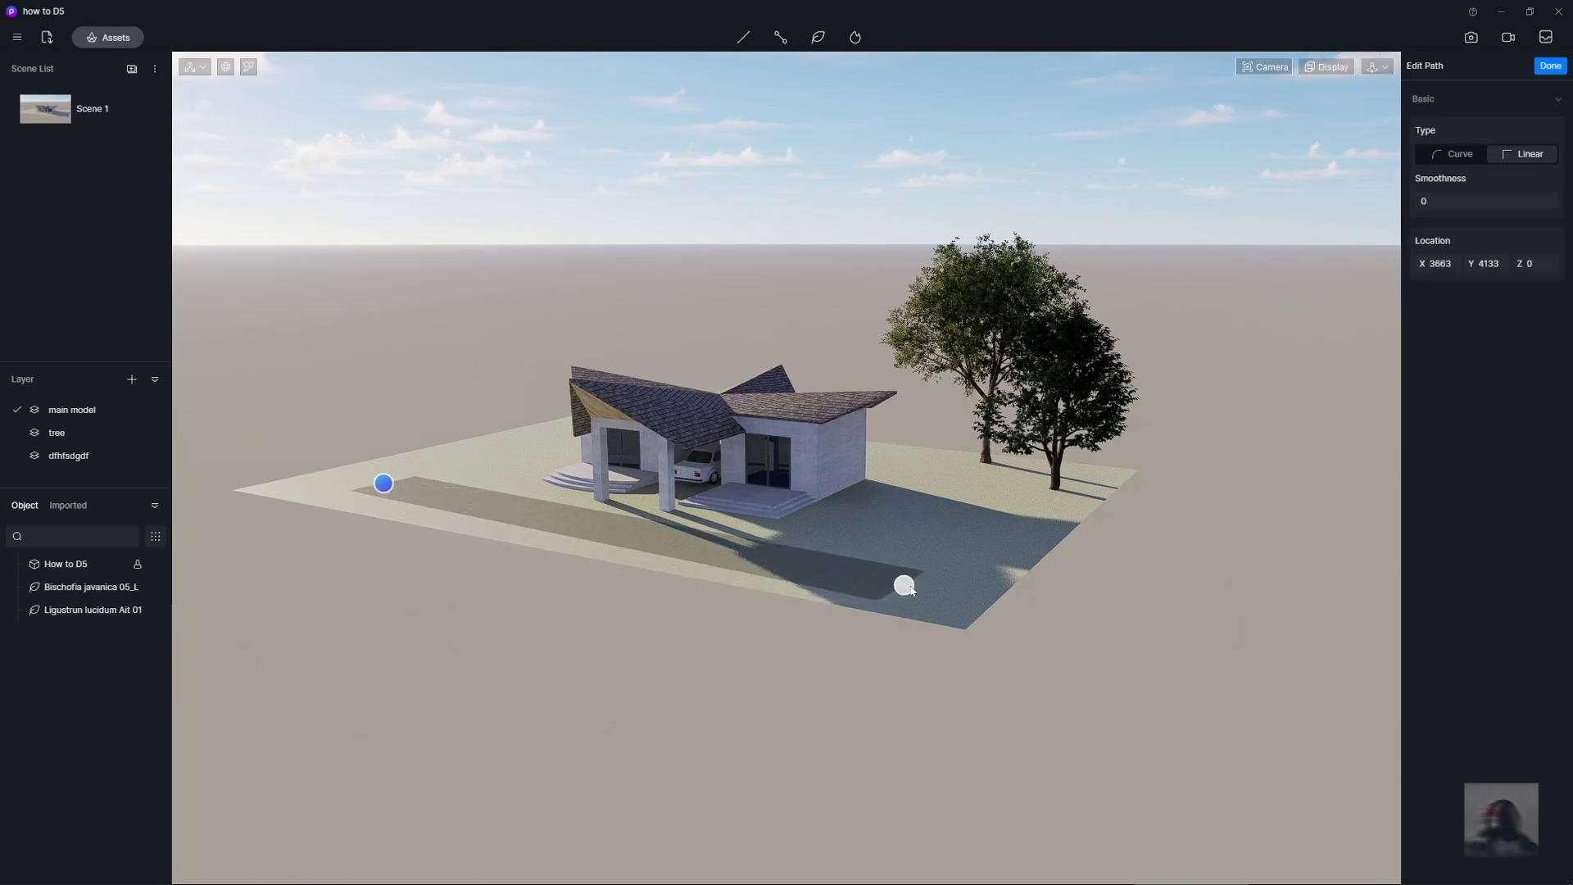
{"action": "left_click", "coordinate": [926, 587]}
{"action": "right_click", "coordinate": [926, 587]}
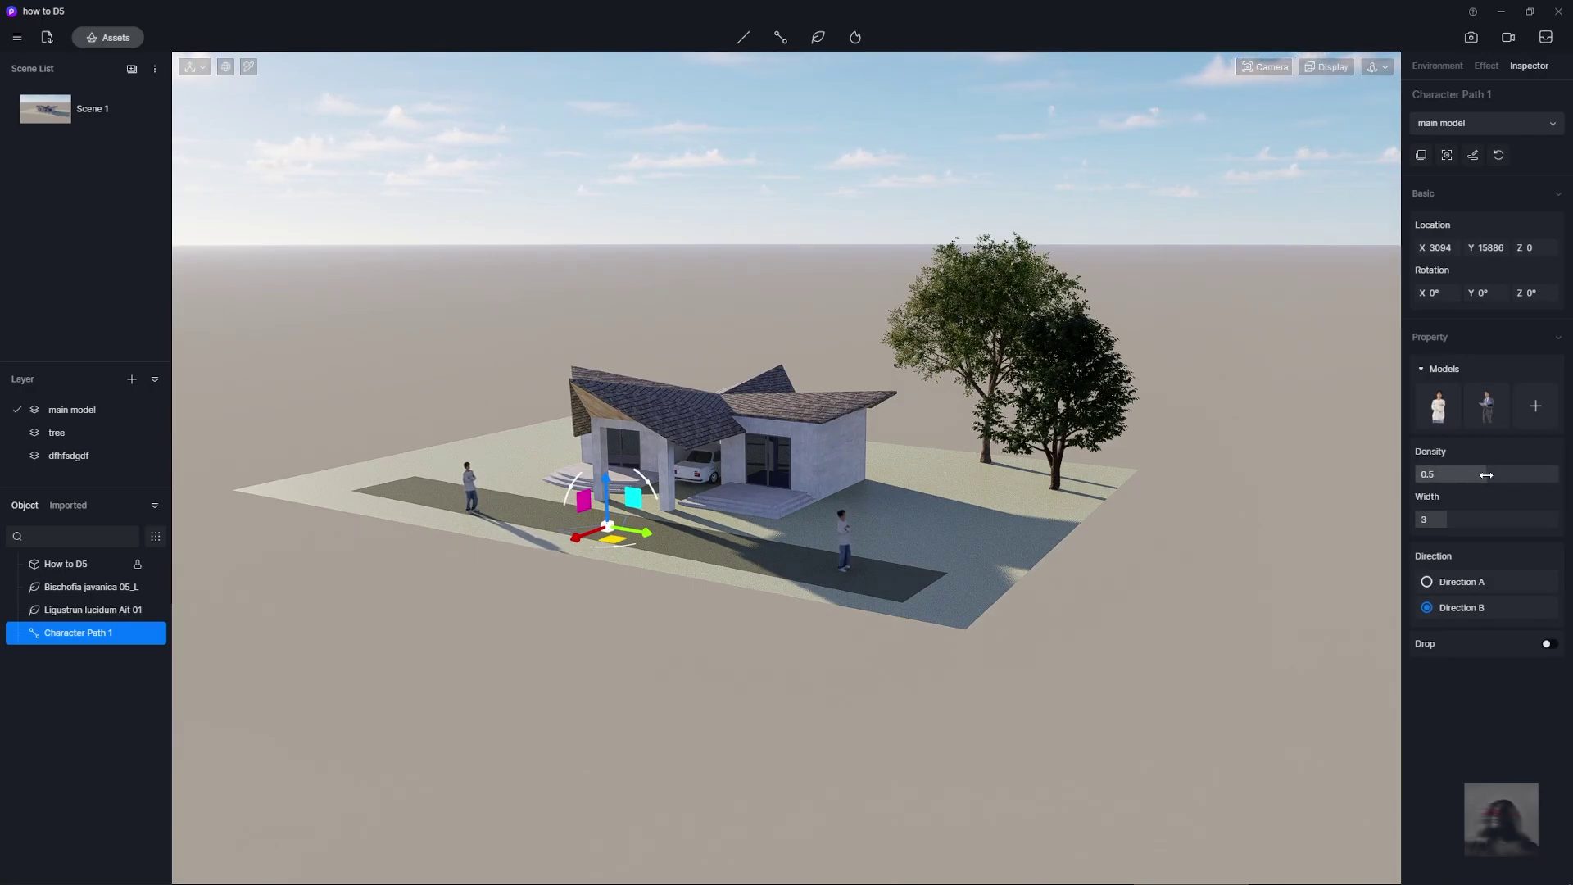
Set the character path's density to 1 and delete the path
{"action": "left_click_drag", "start_coordinate": [1485, 475], "coordinate": [1563, 483]}
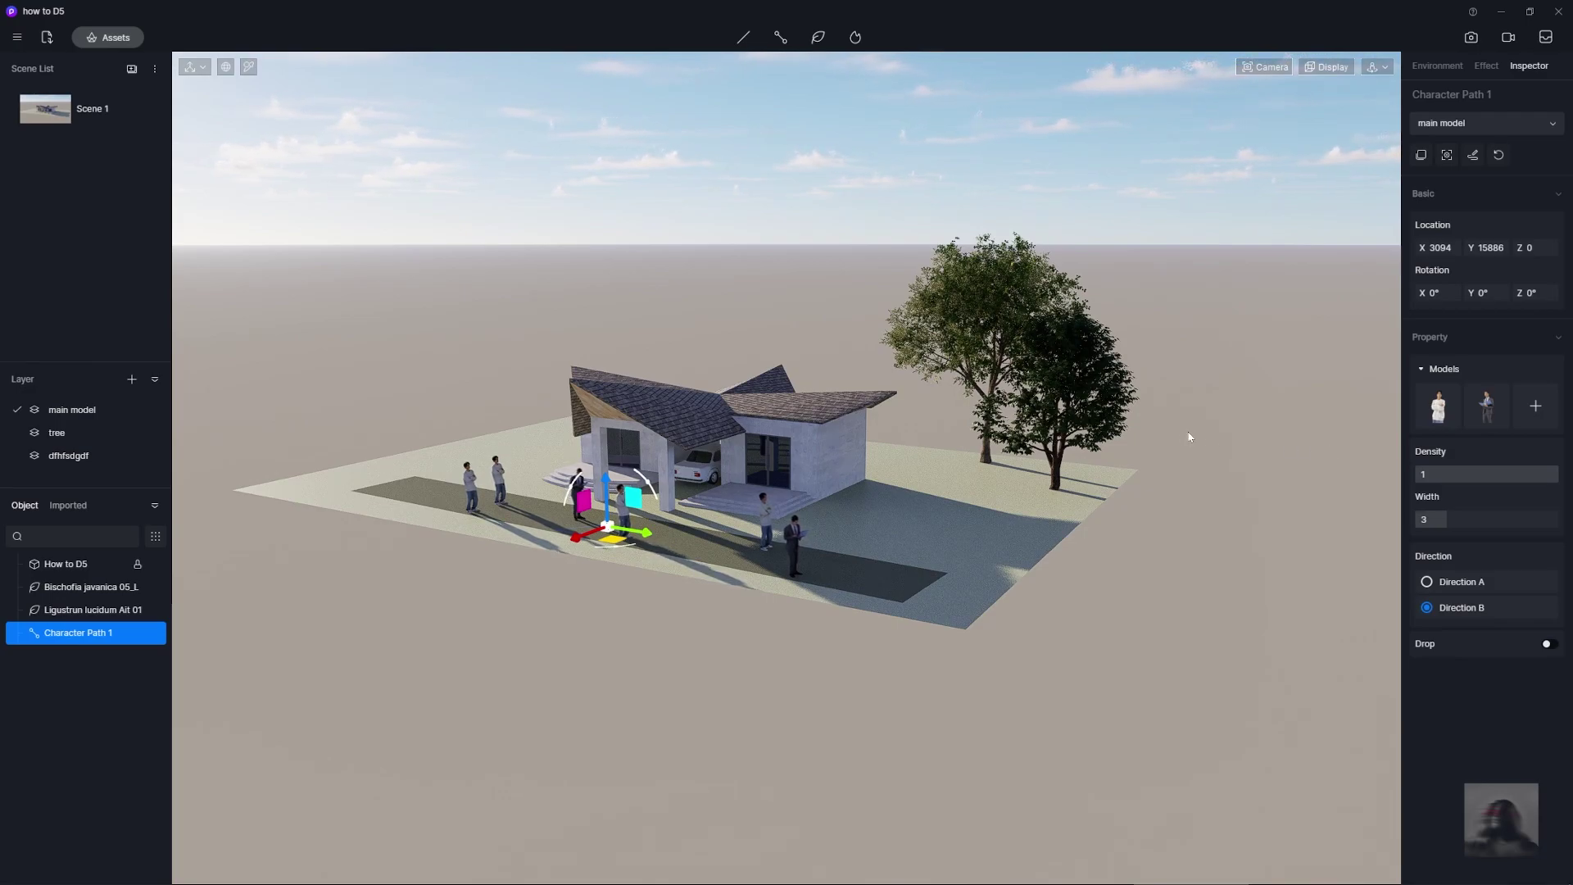
{"action": "key", "text": "Delete"}
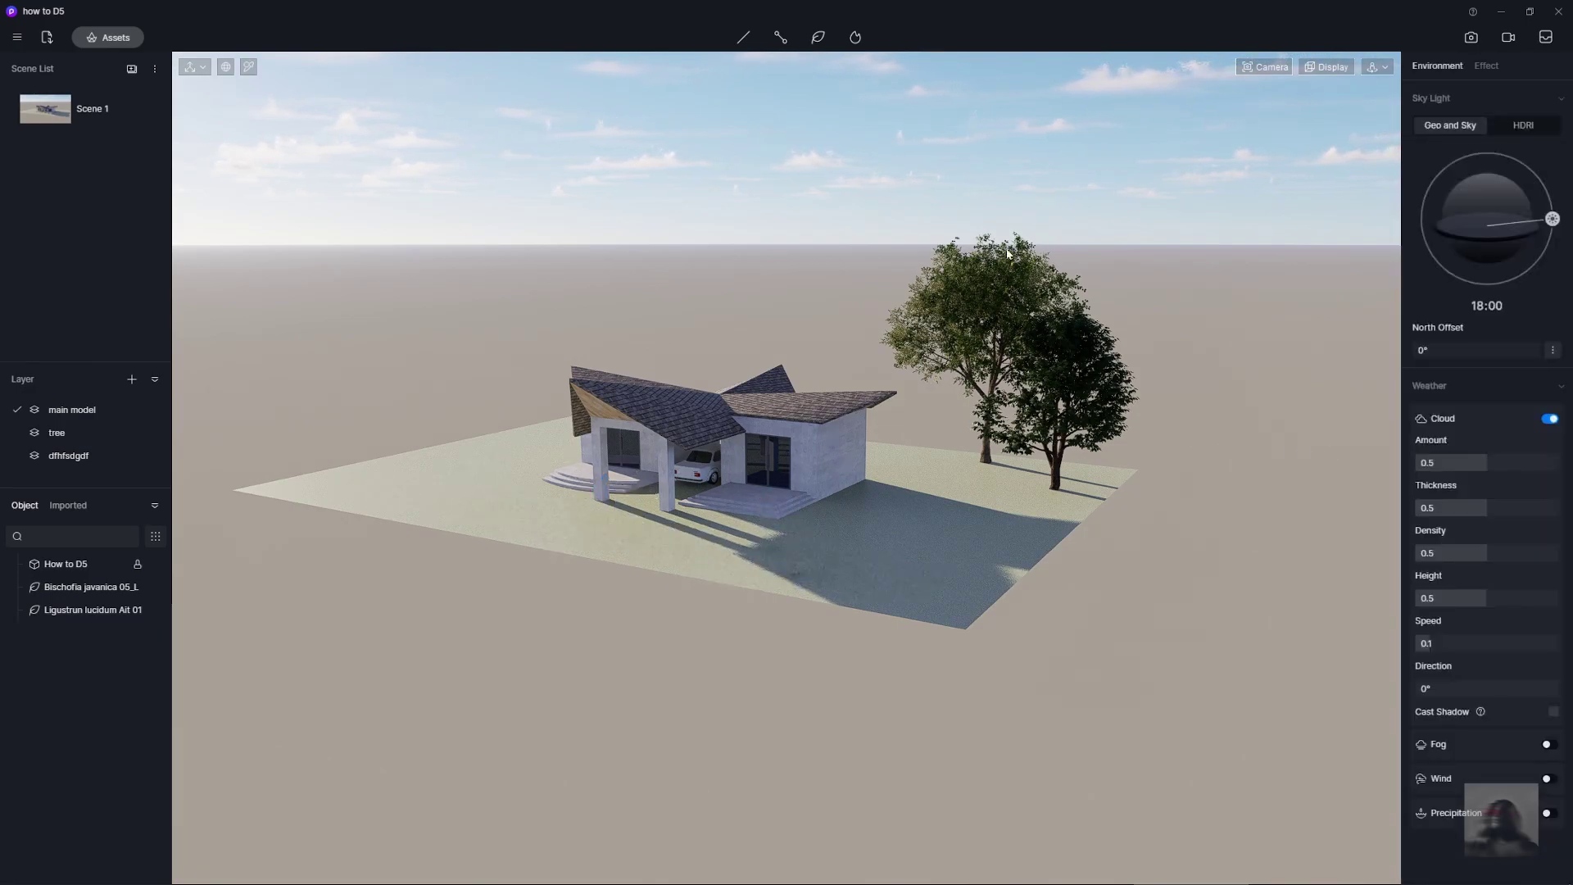
Start the vegetation Brush and choose the Agapanthus africanus 03, Golden Privet 10 and Osmanthus fragrans 13 models for it
{"action": "left_click", "coordinate": [819, 44]}
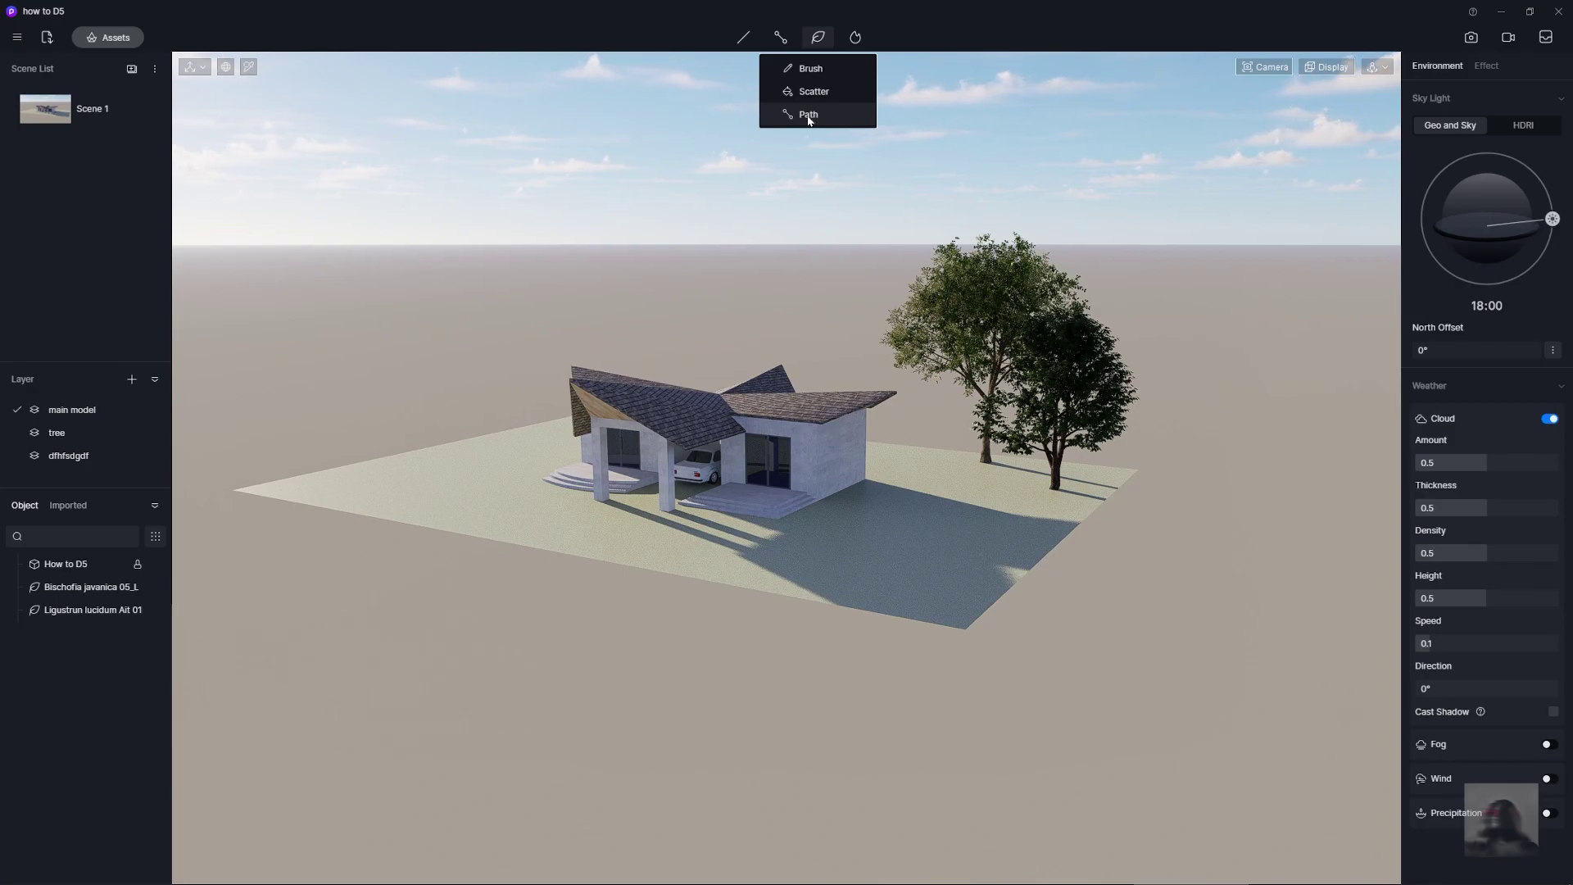
{"action": "left_click", "coordinate": [836, 66]}
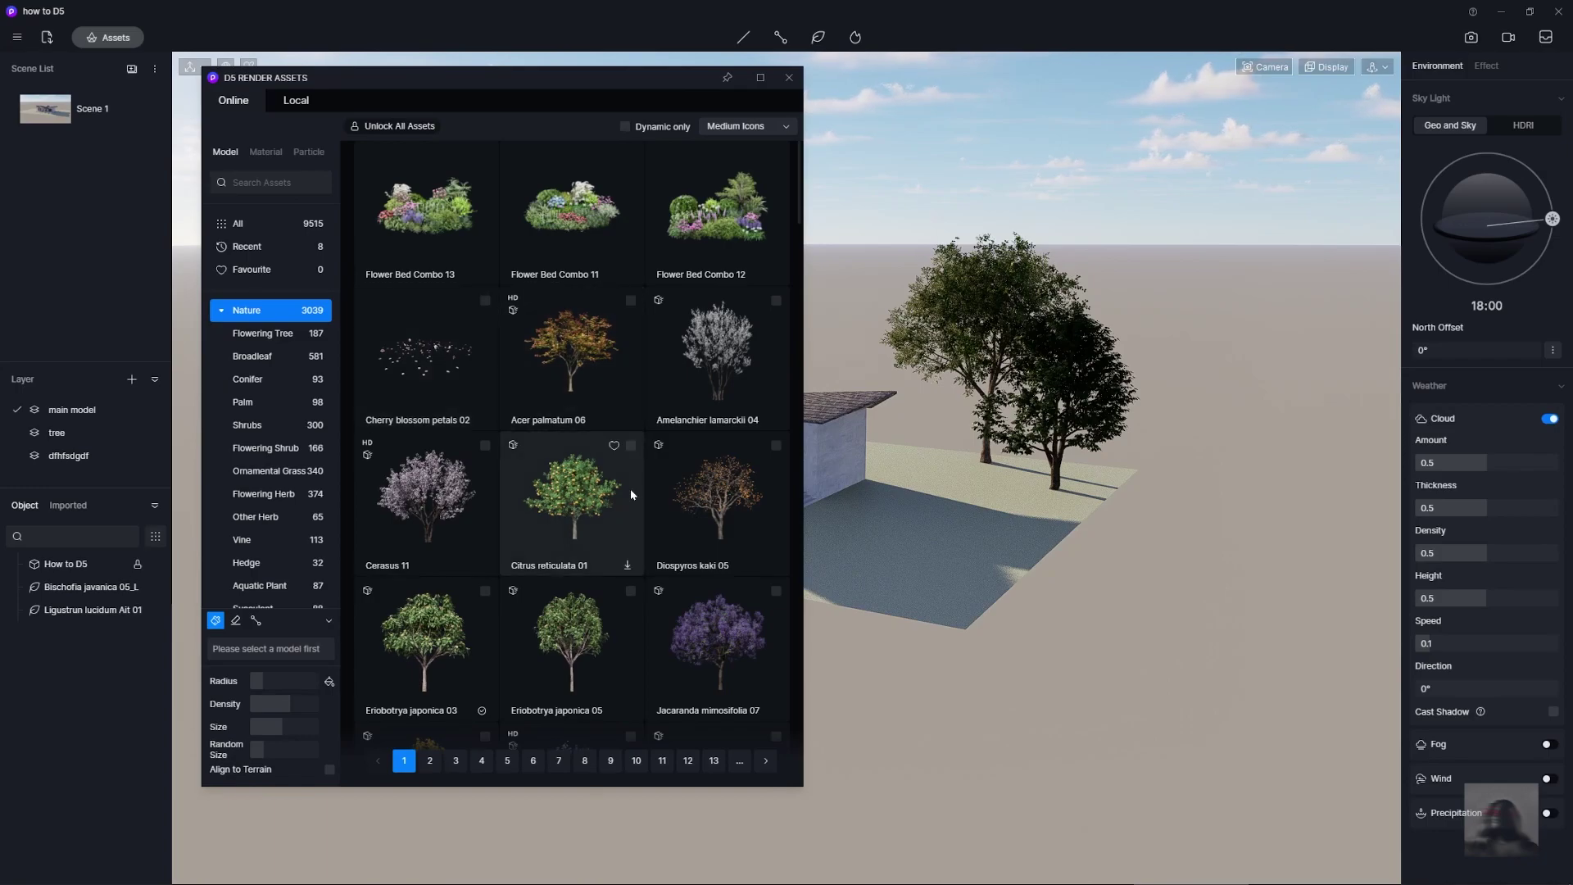
{"action": "scroll", "coordinate": [627, 529], "scroll_direction": "down", "scroll_amount": 1}
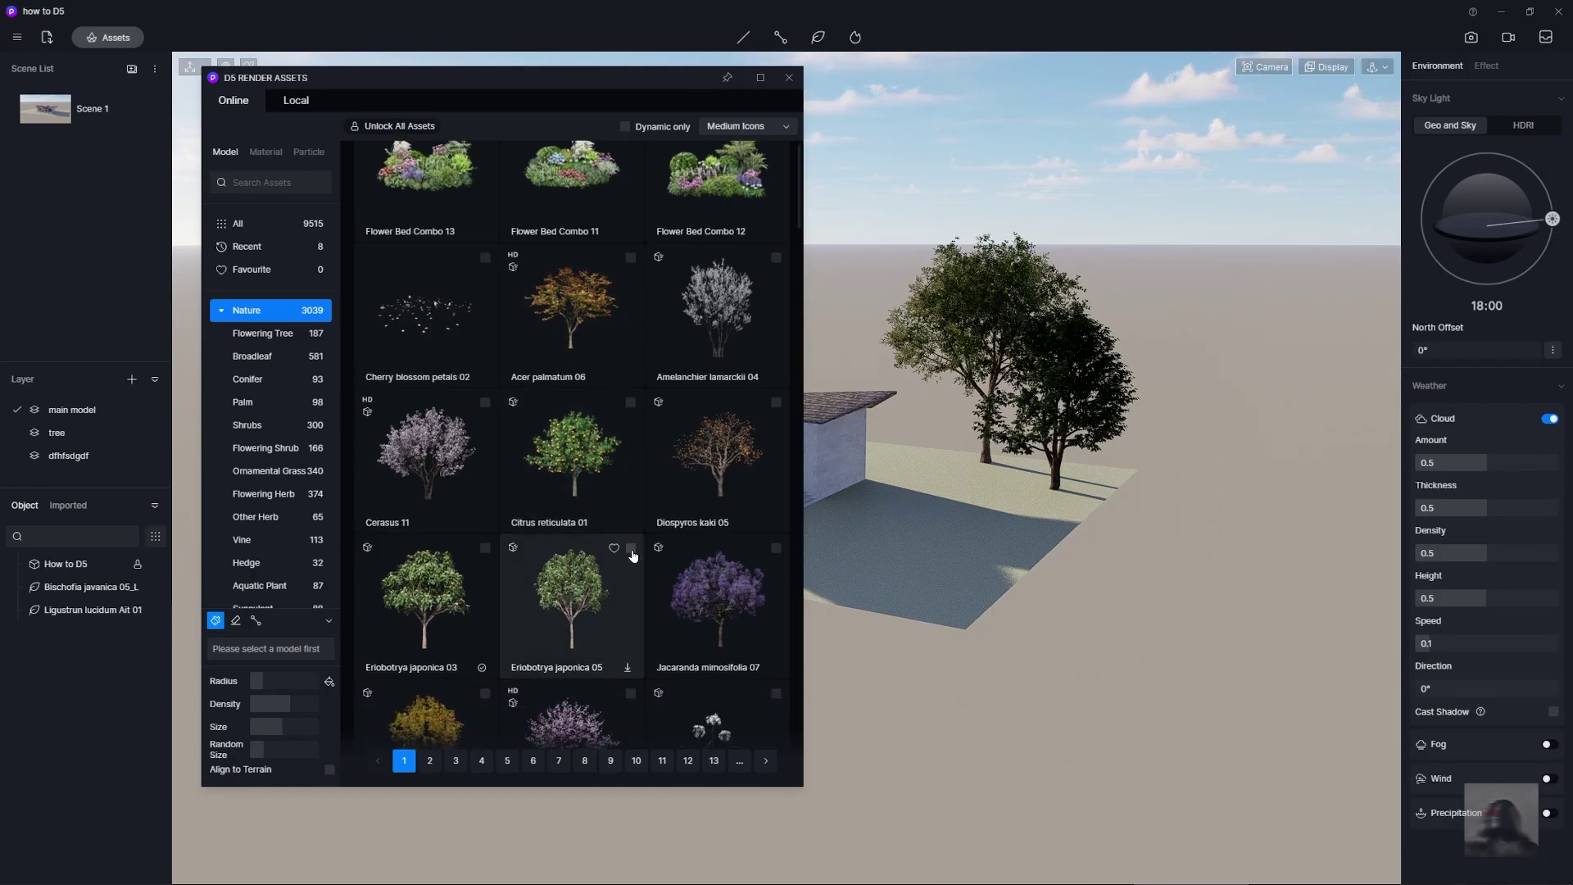
{"action": "scroll", "coordinate": [631, 550], "scroll_direction": "down", "scroll_amount": 4}
{"action": "left_click", "coordinate": [681, 547]}
{"action": "scroll", "coordinate": [684, 541], "scroll_direction": "down", "scroll_amount": 8}
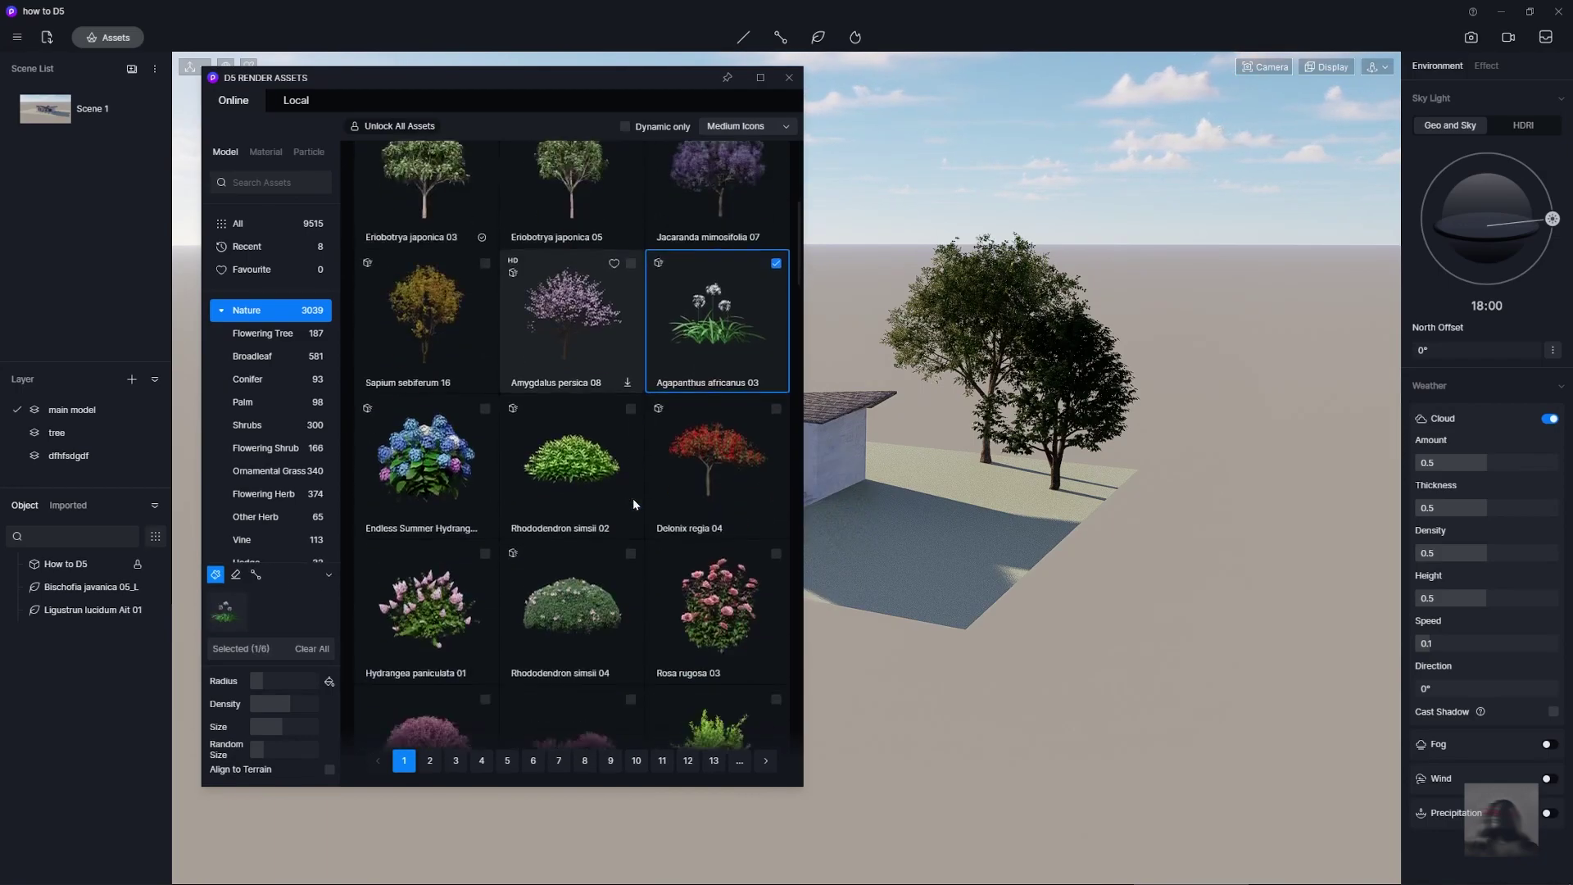
{"action": "scroll", "coordinate": [721, 524], "scroll_direction": "down", "scroll_amount": 3}
{"action": "left_click", "coordinate": [738, 512]}
{"action": "scroll", "coordinate": [627, 451], "scroll_direction": "down", "scroll_amount": 10}
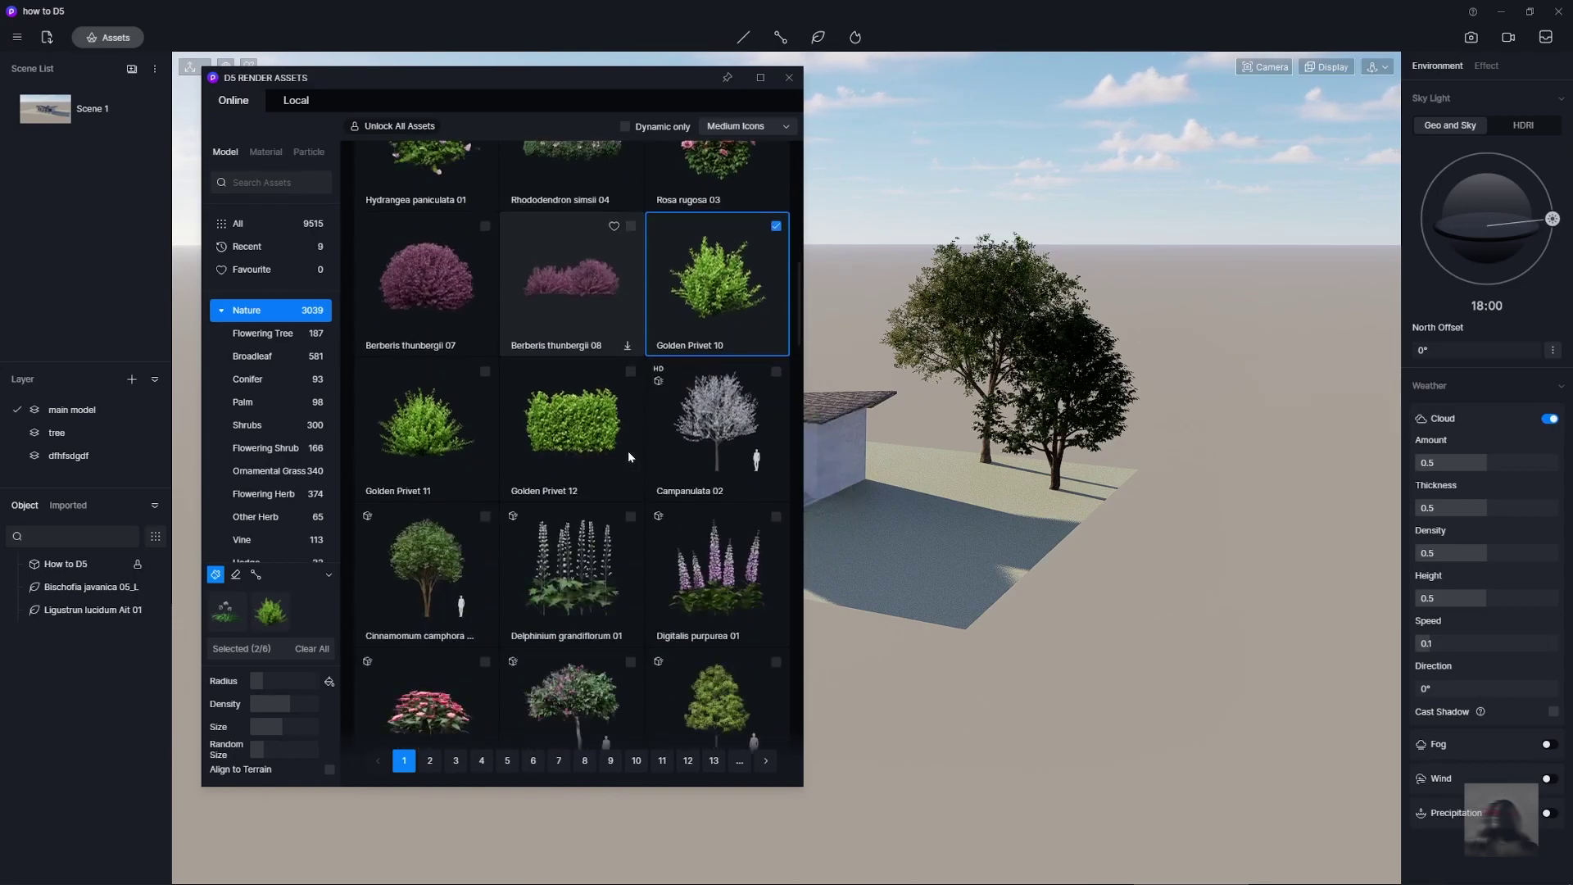
{"action": "scroll", "coordinate": [639, 449], "scroll_direction": "down", "scroll_amount": 2}
{"action": "scroll", "coordinate": [745, 524], "scroll_direction": "down", "scroll_amount": 7}
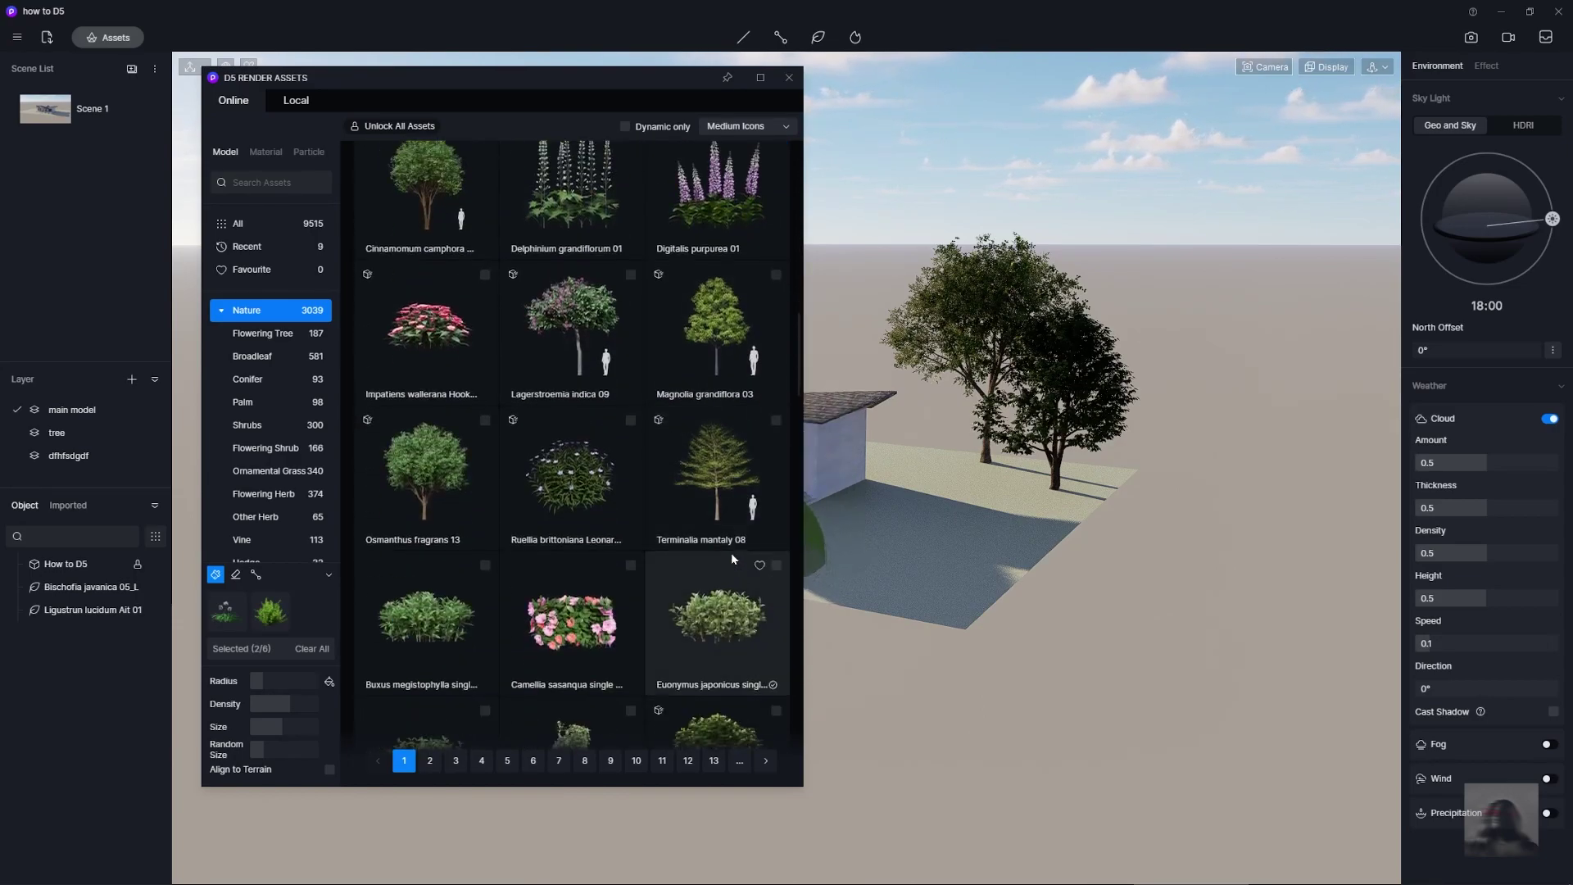
{"action": "left_click", "coordinate": [484, 249]}
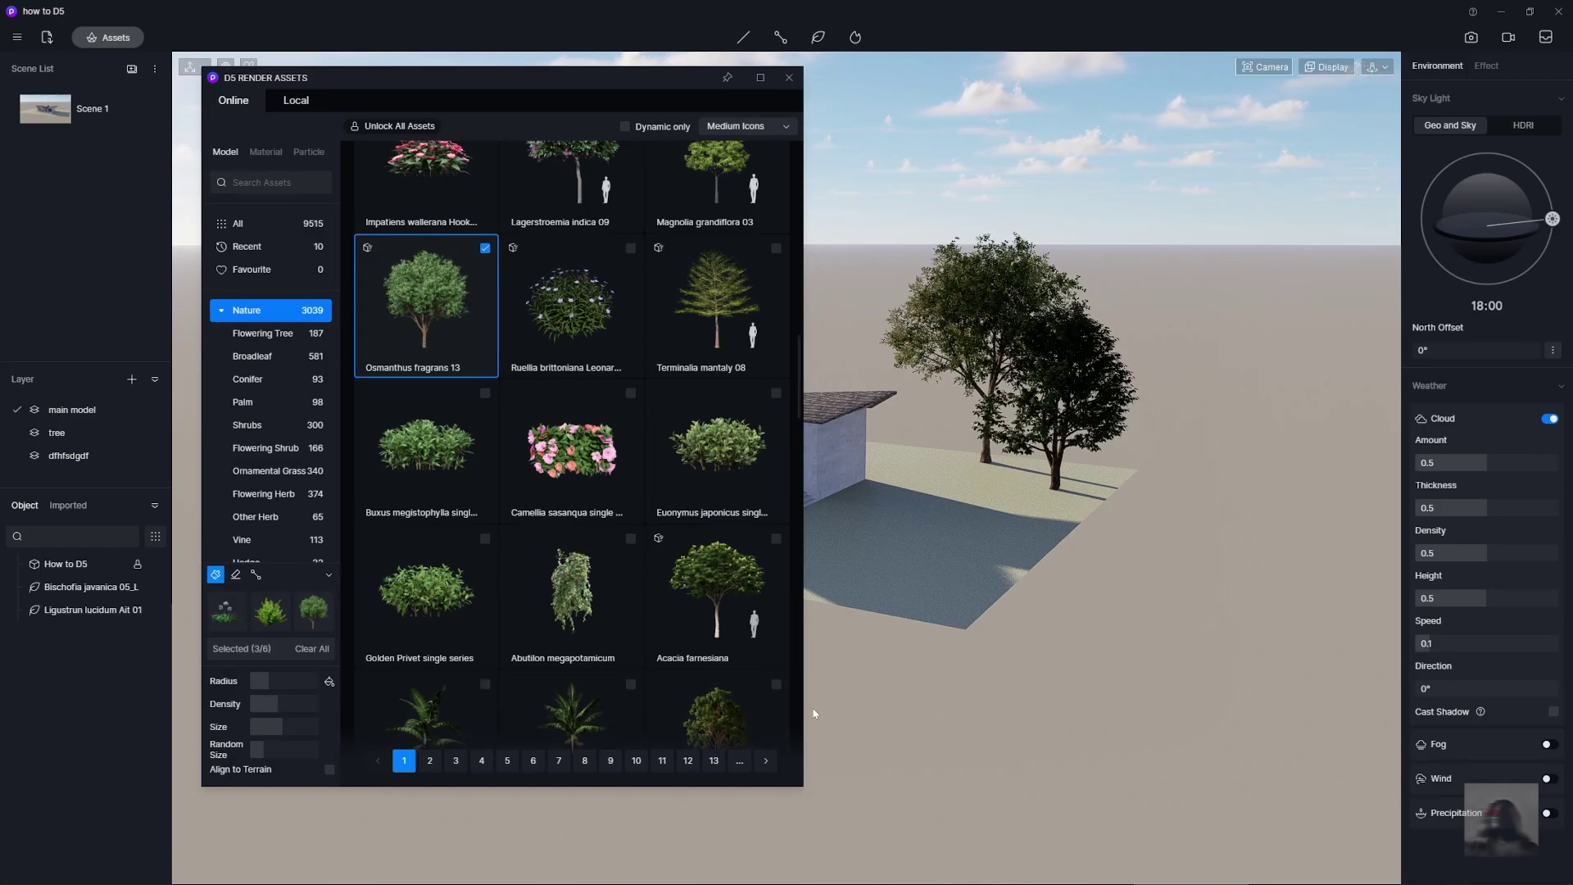
Adjust the brush radius and paint the chosen plants on the ground between the house and the near corner of the plot
{"action": "left_click", "coordinate": [259, 681]}
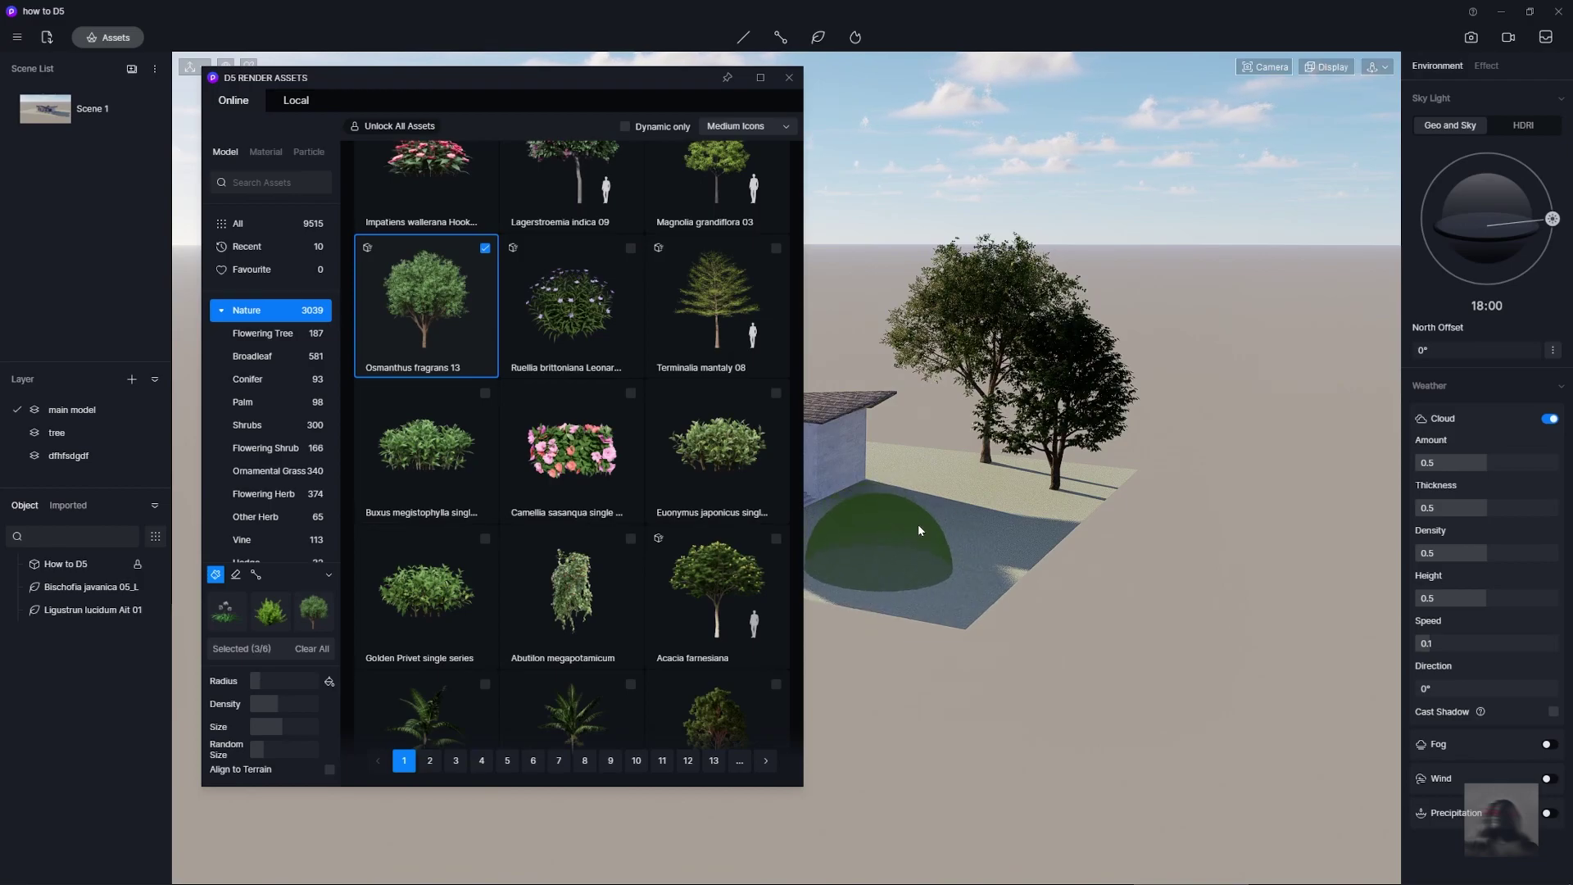
{"action": "left_click", "coordinate": [1001, 519]}
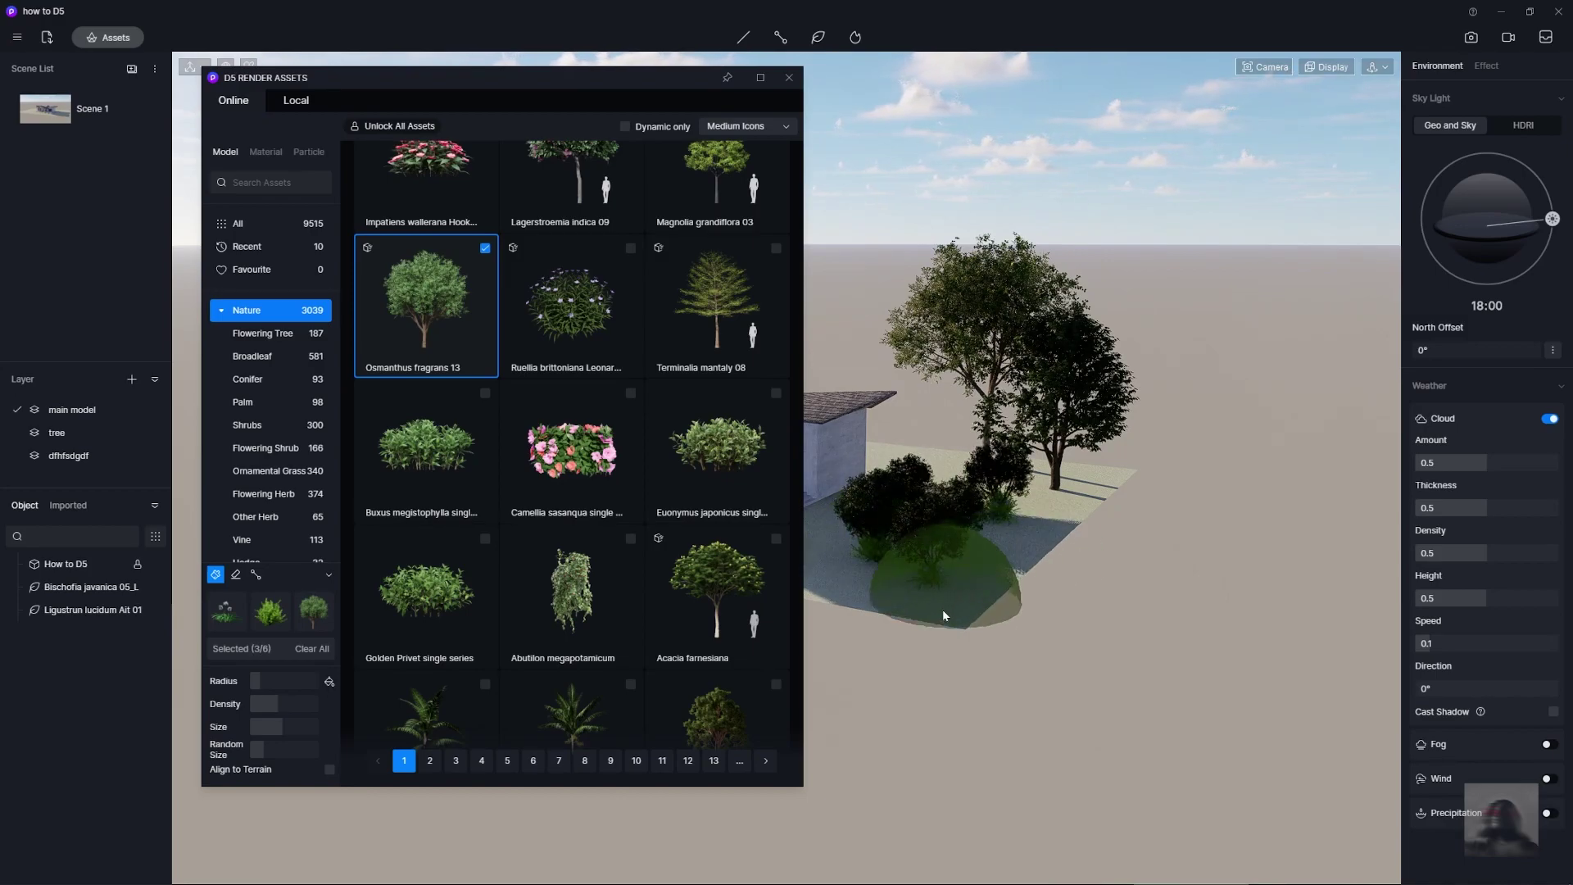
{"action": "left_click", "coordinate": [943, 615]}
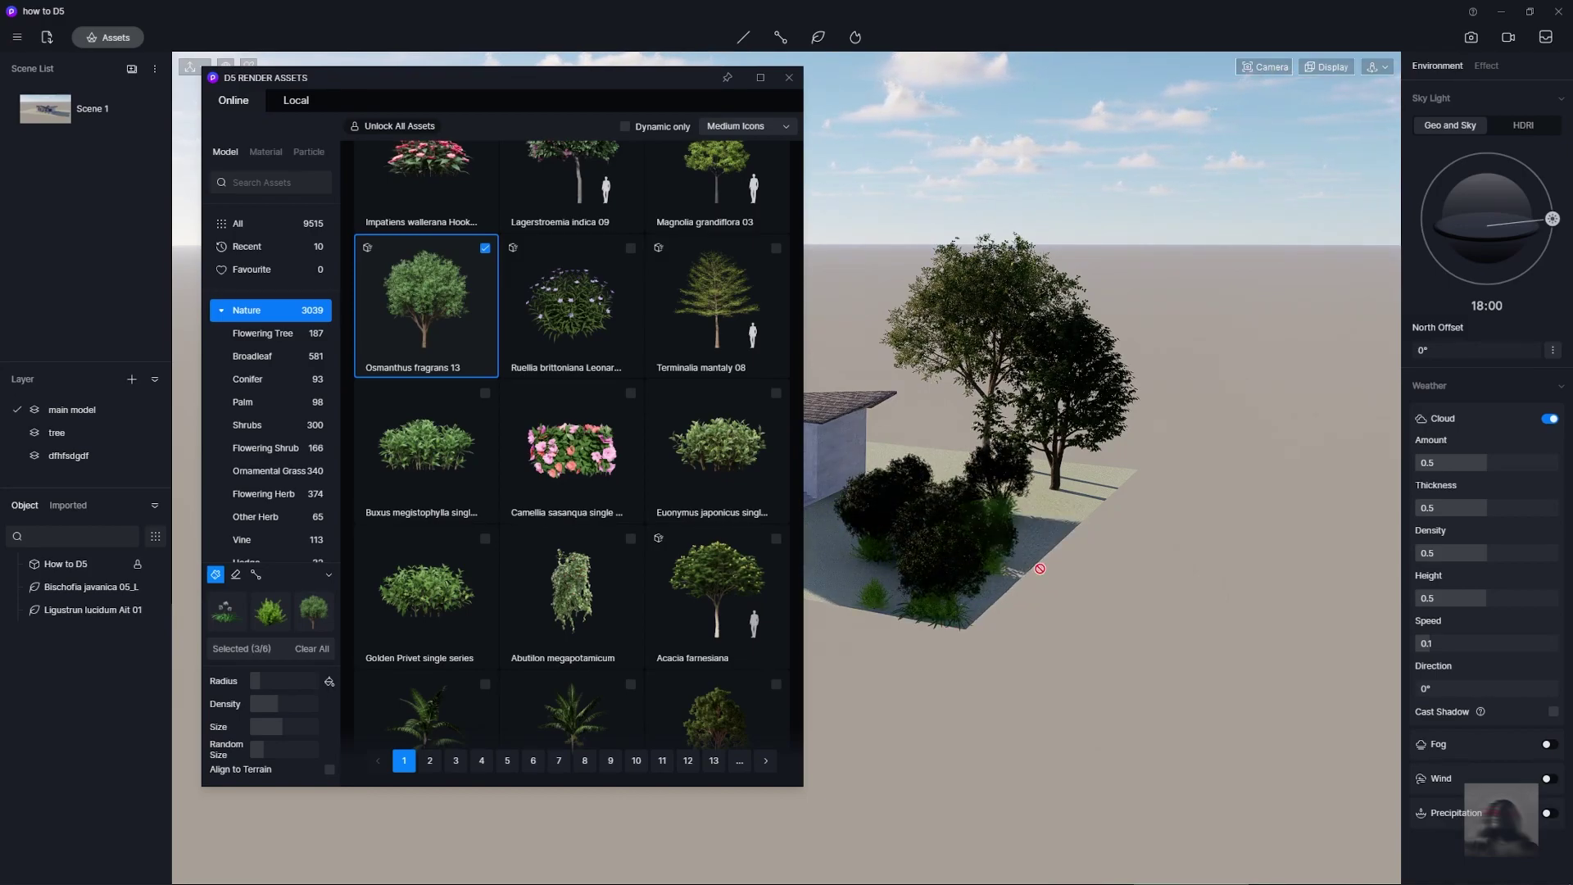
{"action": "left_click", "coordinate": [791, 78]}
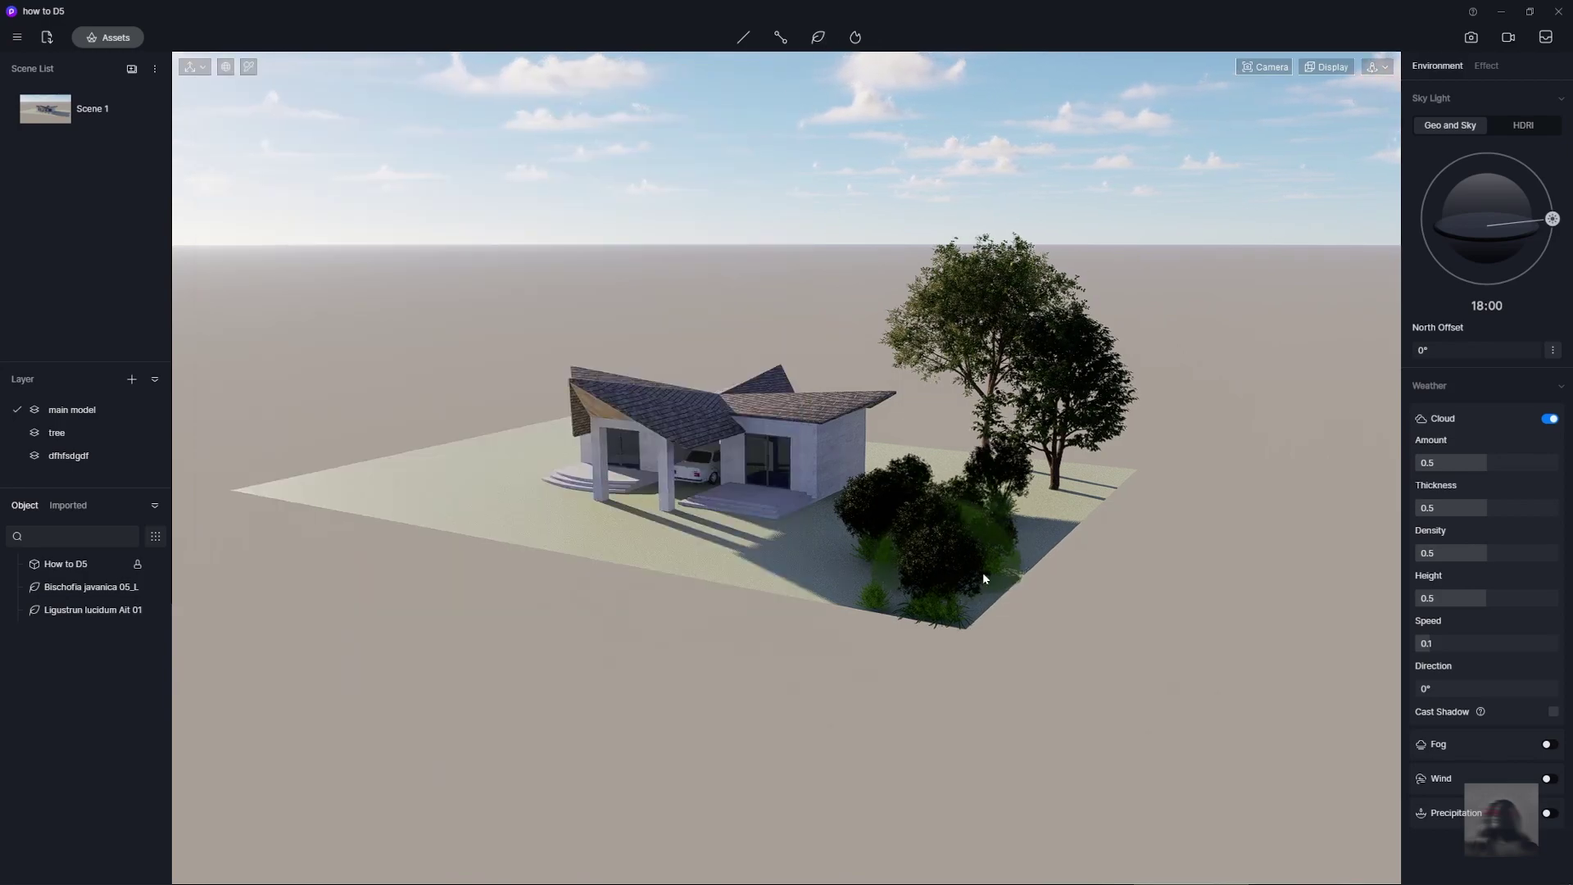
Start vegetation Scatter and choose the Buxus megistophylla single series and Aglaonema modestum models for it
{"action": "scroll", "coordinate": [984, 579], "scroll_direction": "up", "scroll_amount": 5}
{"action": "left_click", "coordinate": [817, 37]}
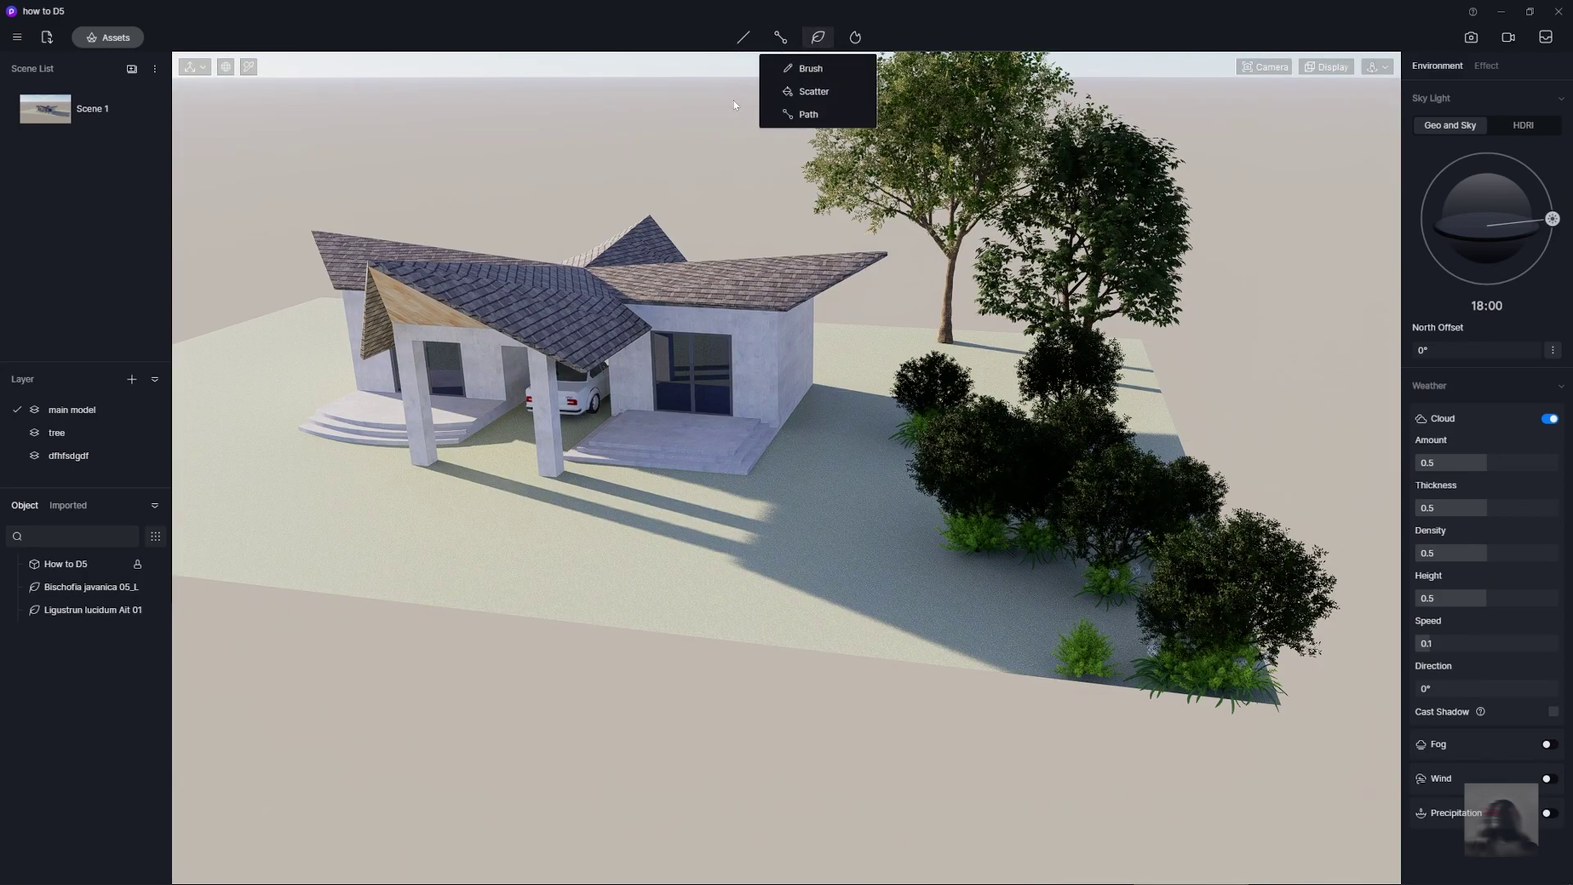
{"action": "left_click", "coordinate": [831, 93]}
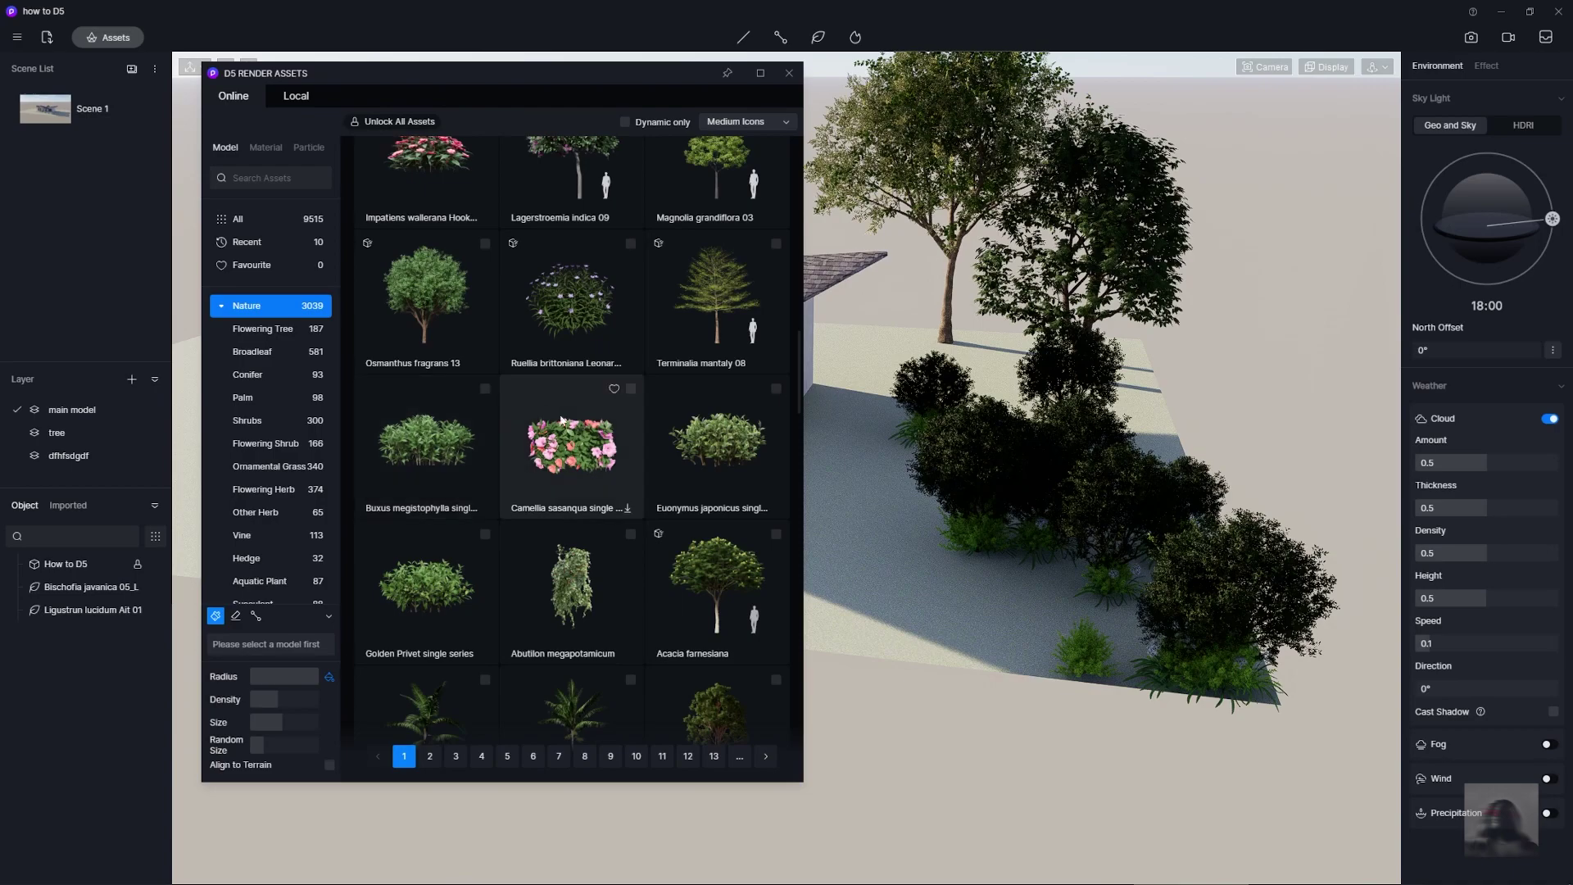
{"action": "scroll", "coordinate": [537, 469], "scroll_direction": "down", "scroll_amount": 1}
{"action": "scroll", "coordinate": [516, 451], "scroll_direction": "up", "scroll_amount": 1}
{"action": "left_click", "coordinate": [459, 447]}
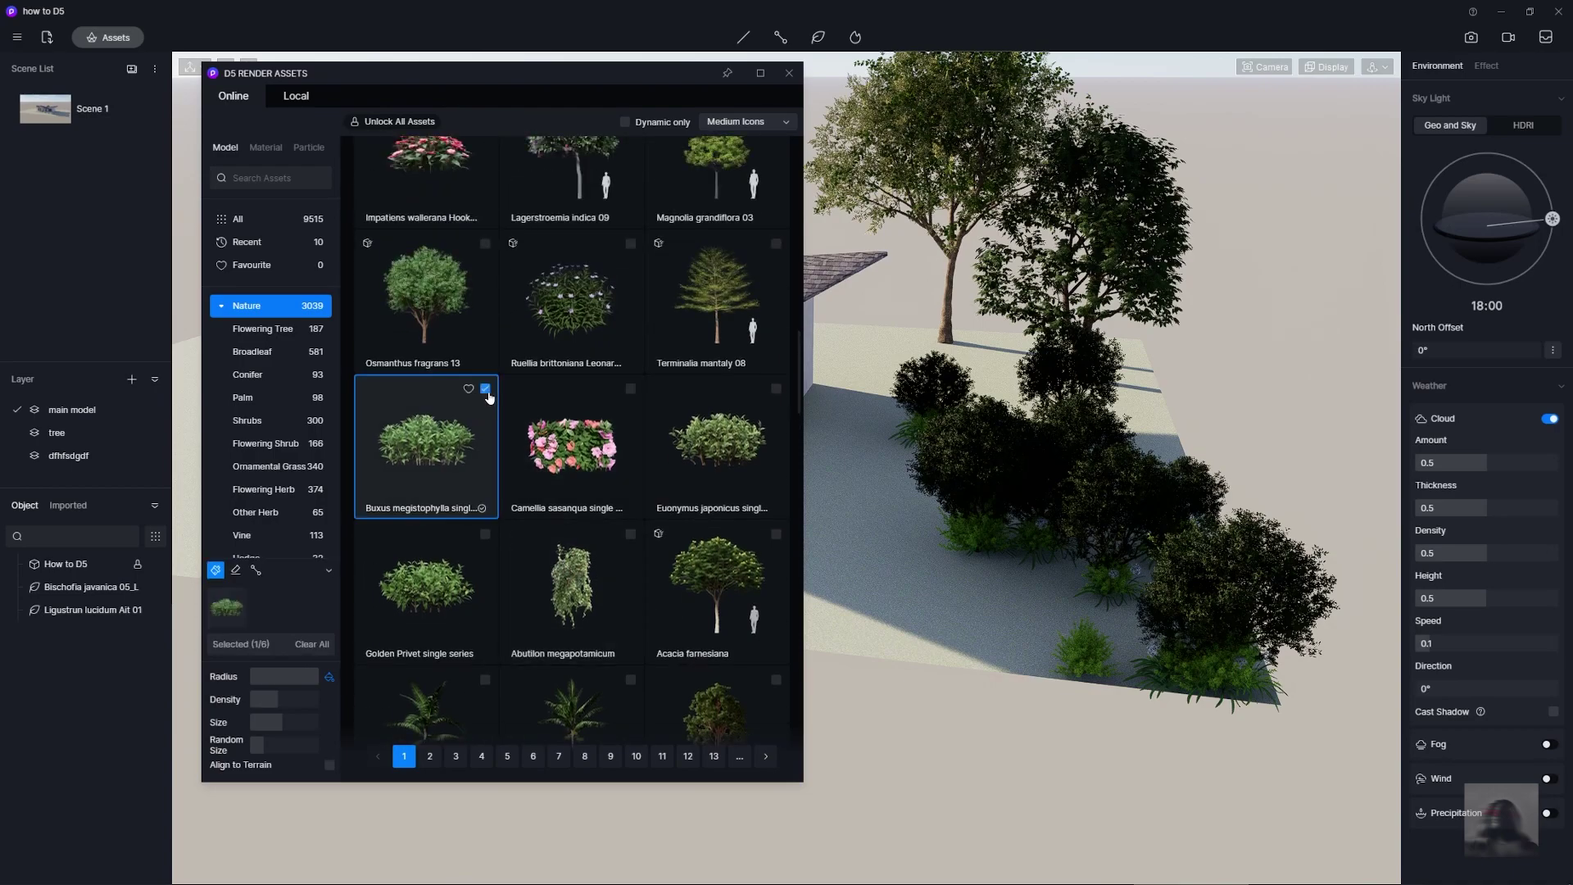
{"action": "scroll", "coordinate": [573, 484], "scroll_direction": "down", "scroll_amount": 1}
{"action": "scroll", "coordinate": [625, 508], "scroll_direction": "down", "scroll_amount": 2}
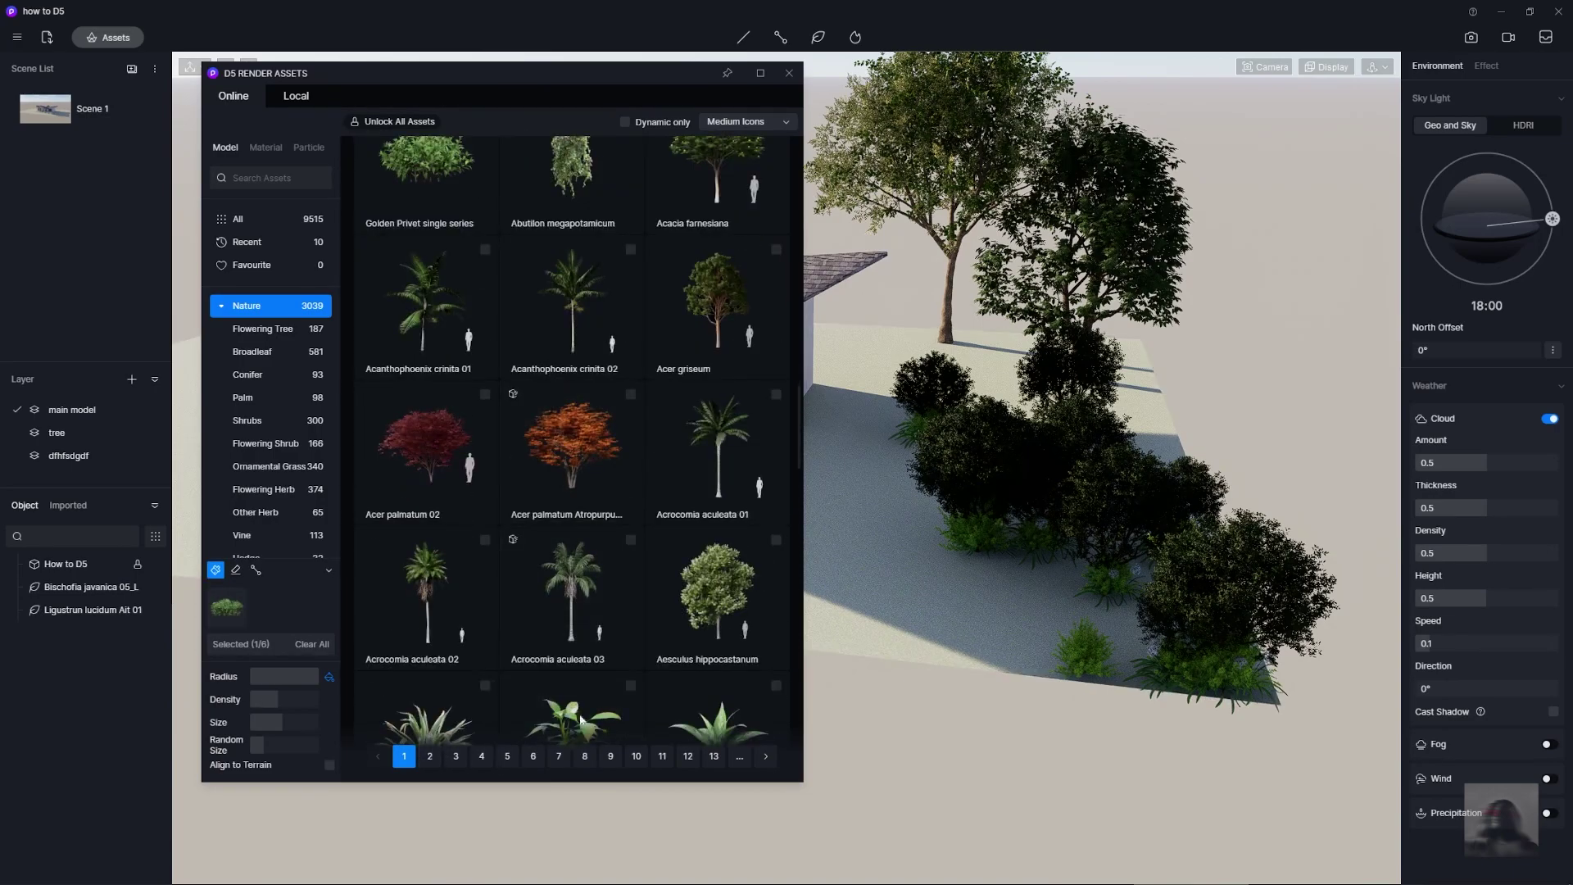
{"action": "left_click", "coordinate": [632, 695]}
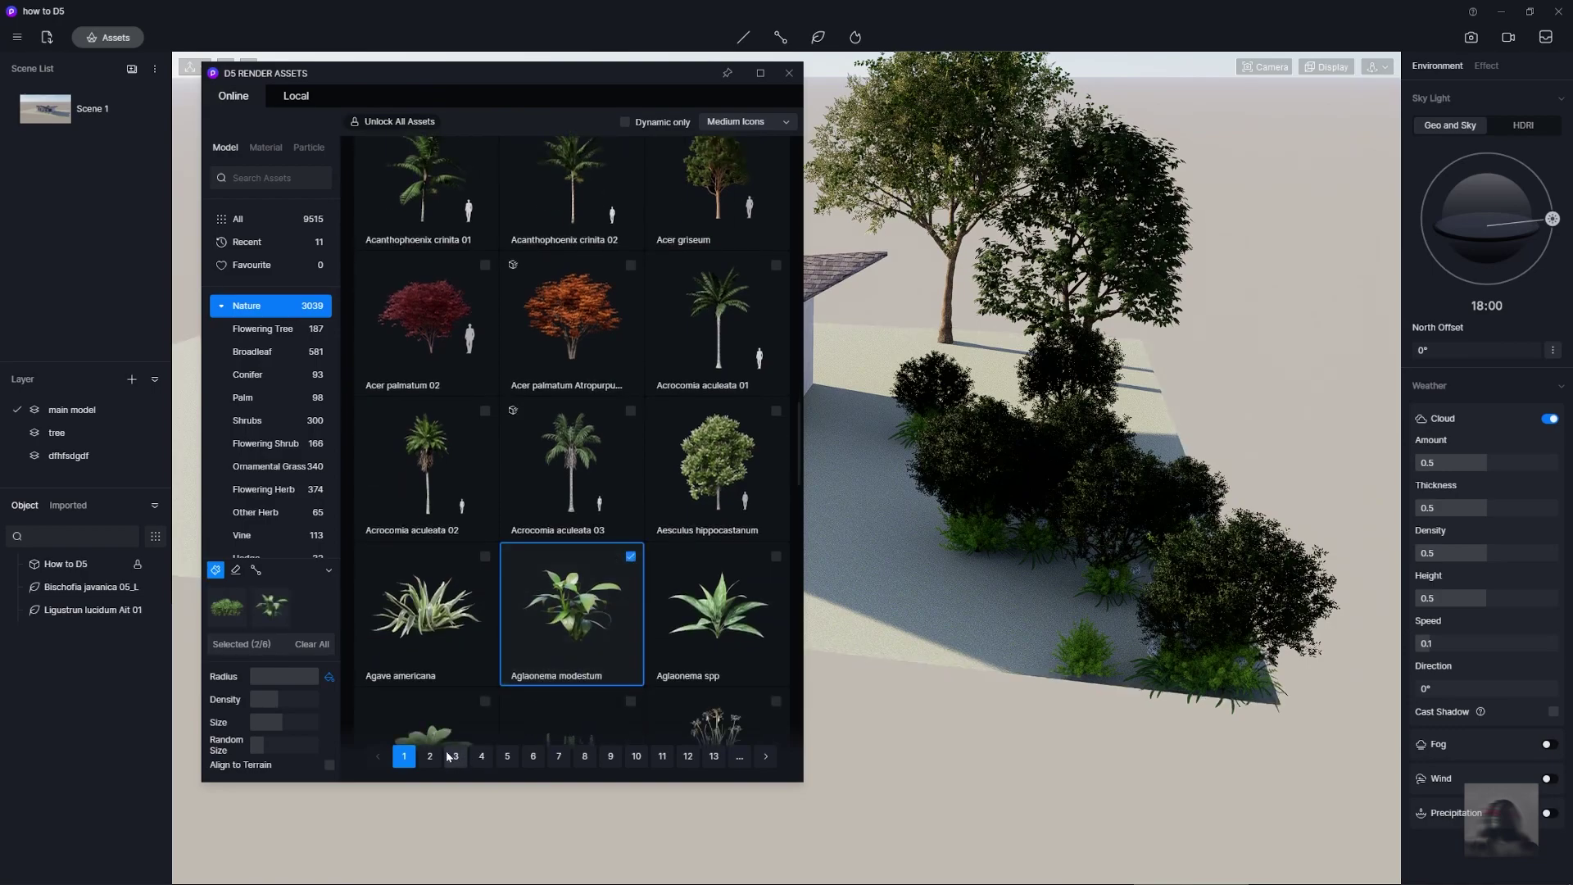
Add Broussonetia papyrifera 01 and the Grass04, Grass02 and Grass09 Cluster models to the scatter selection
{"action": "left_click", "coordinate": [430, 755]}
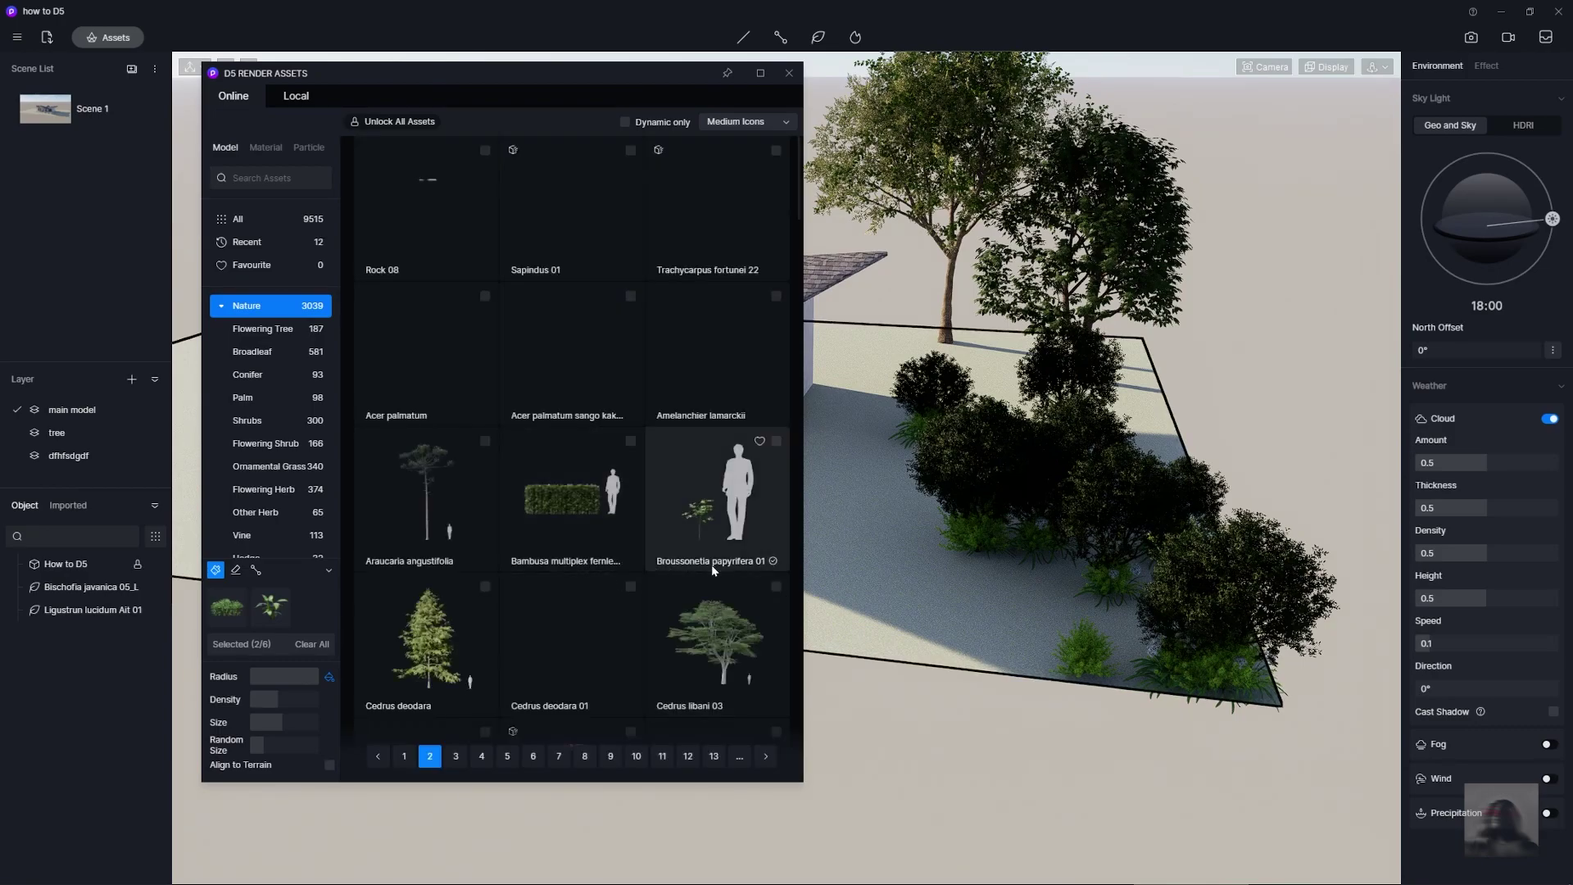
{"action": "left_click", "coordinate": [661, 492]}
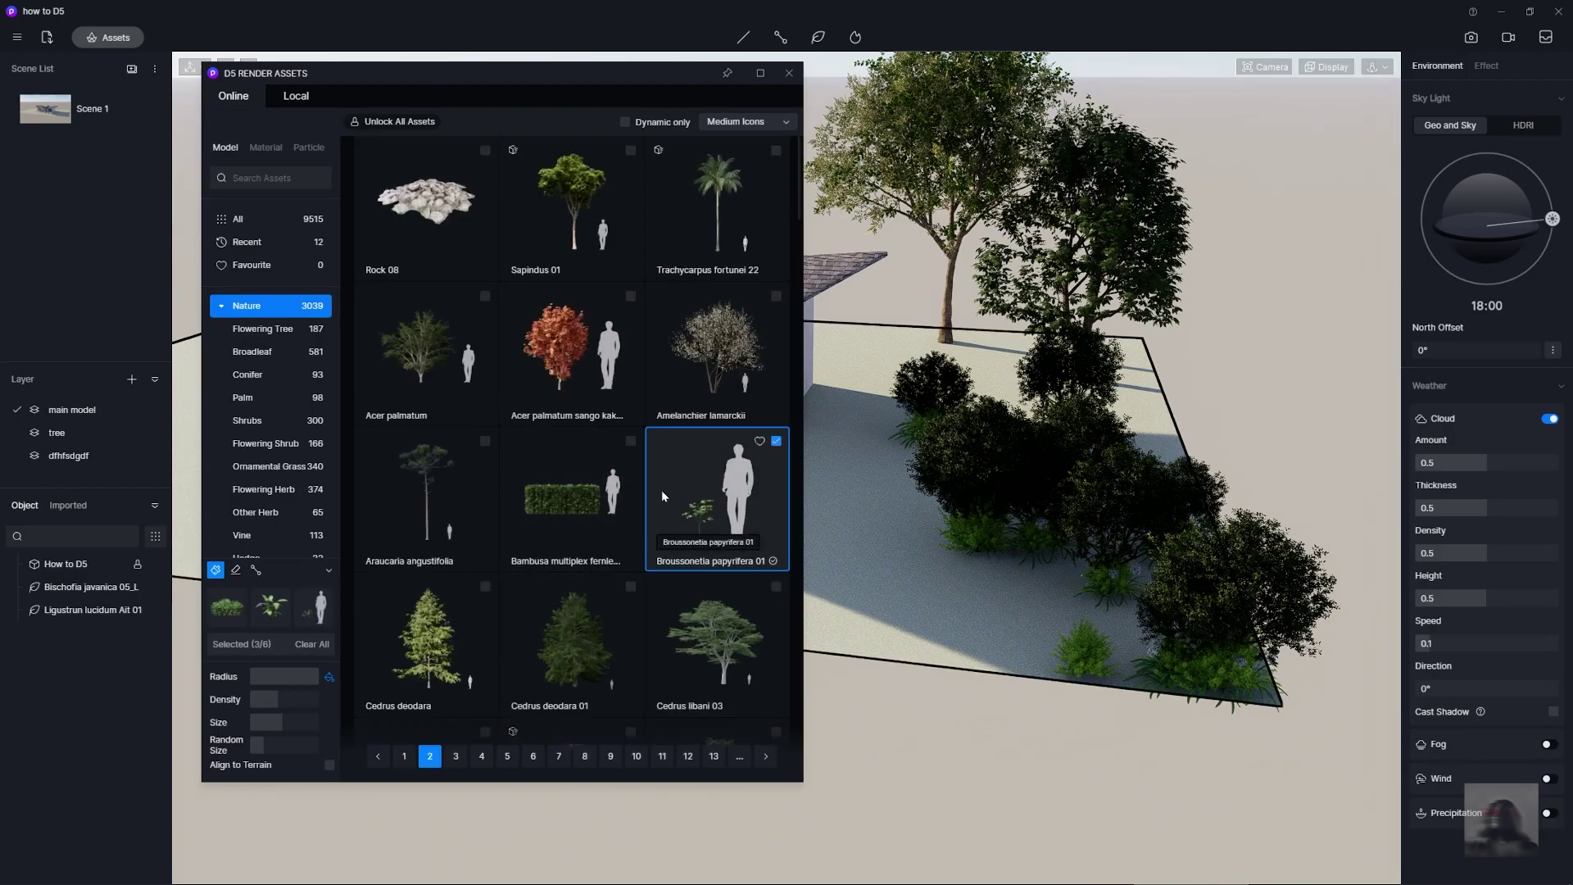
{"action": "scroll", "coordinate": [659, 495], "scroll_direction": "down", "scroll_amount": 5}
{"action": "left_click", "coordinate": [630, 334]}
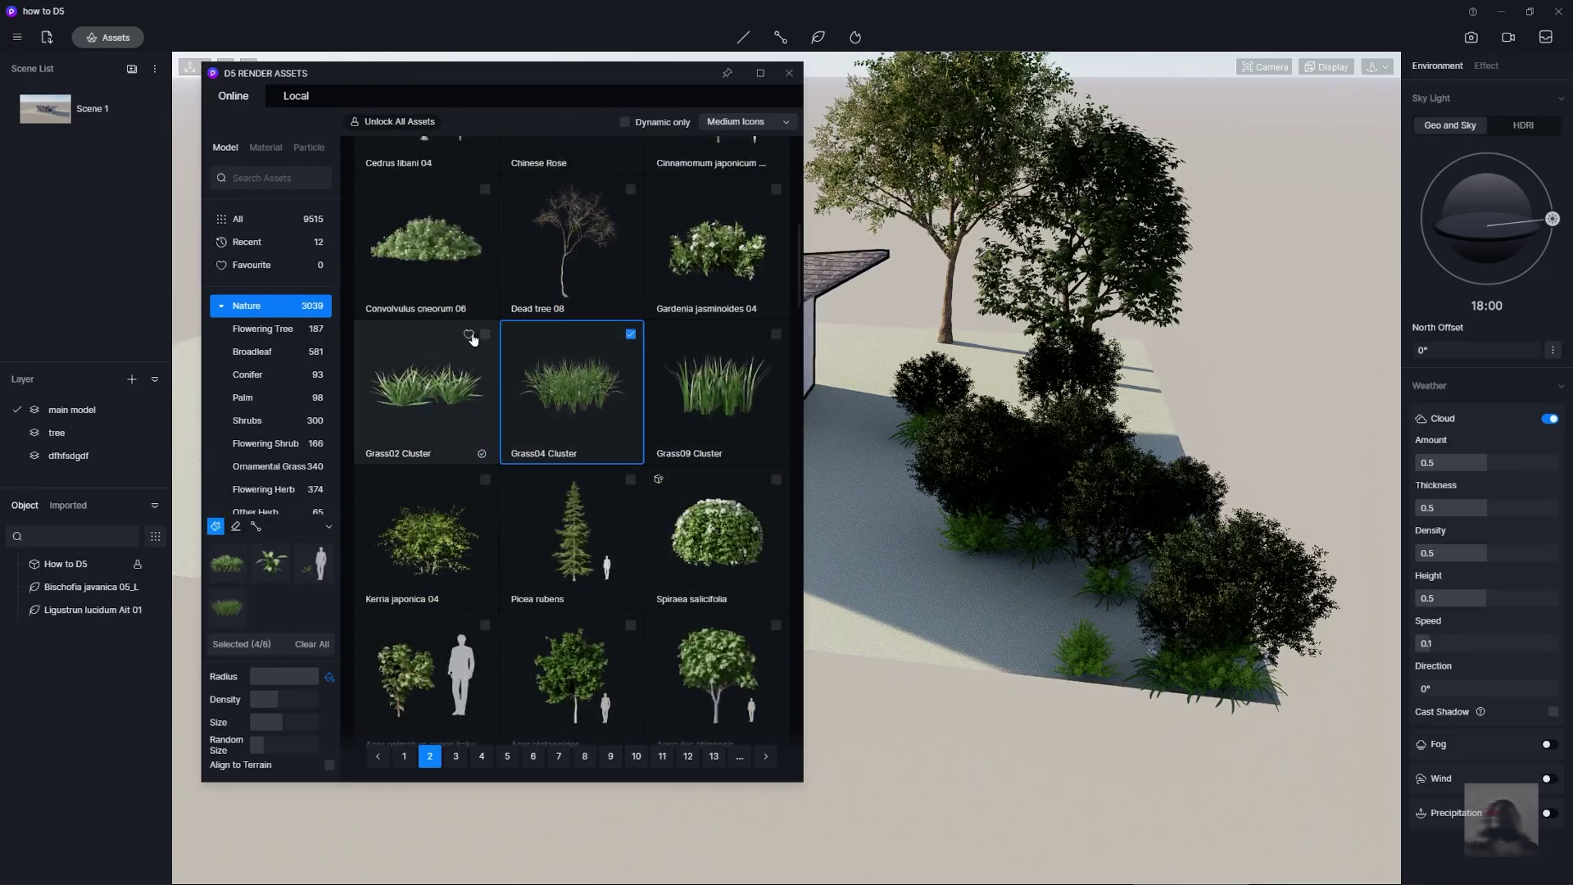
{"action": "left_click", "coordinate": [485, 333]}
{"action": "left_click", "coordinate": [775, 335]}
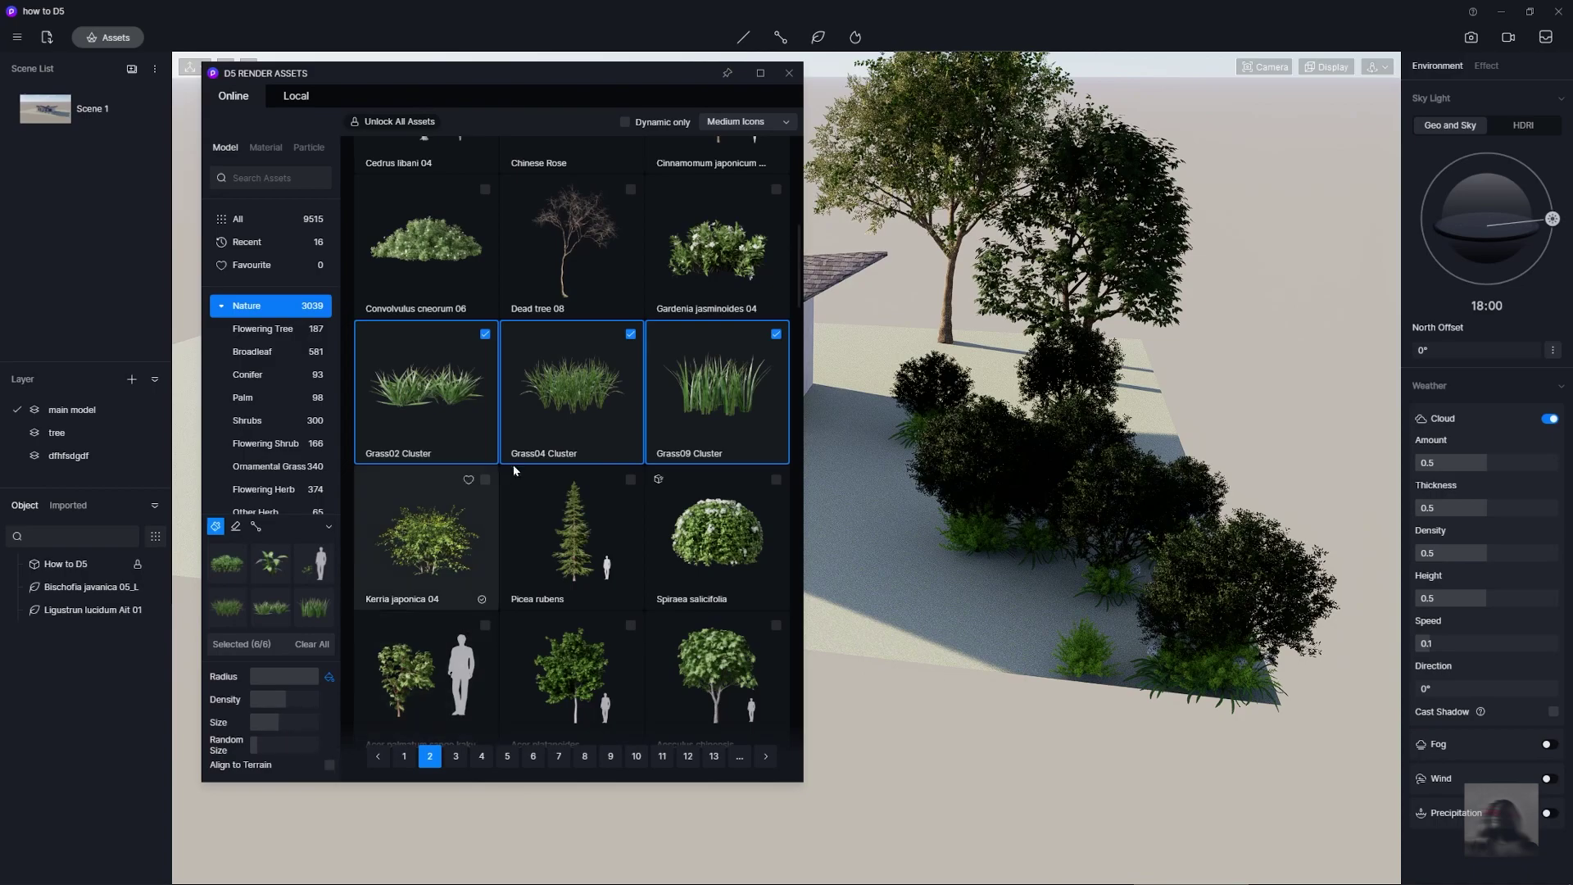
Scatter plants over the house's entrance terraces and roof surfaces
{"action": "left_click_drag", "start_coordinate": [728, 73], "coordinate": [626, 80]}
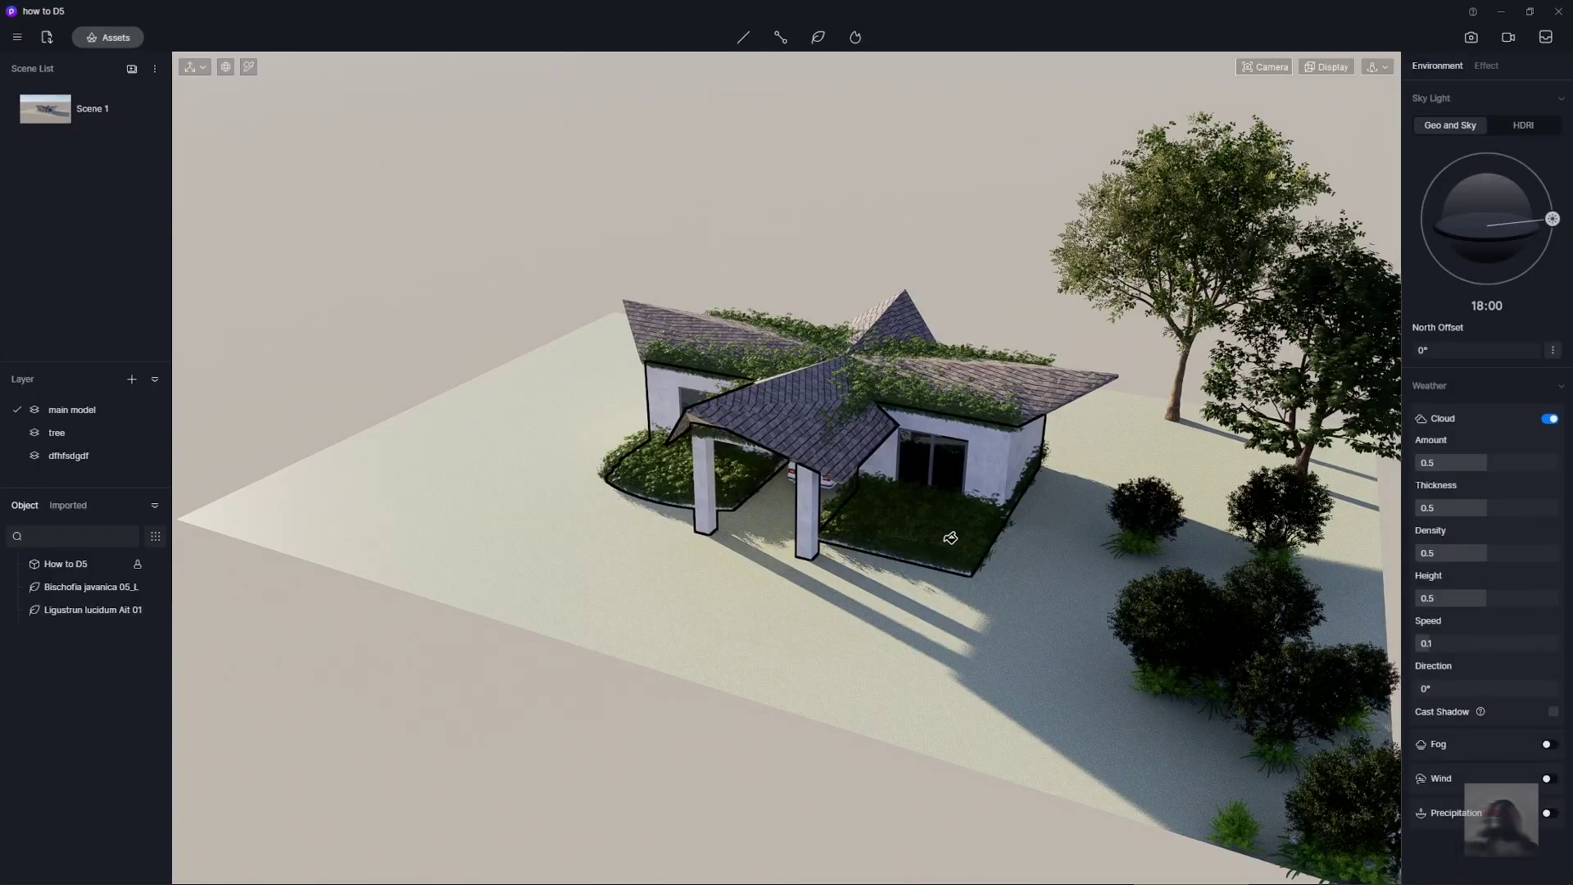
{"action": "middle_click_drag", "start_coordinate": [970, 595], "coordinate": [901, 574]}
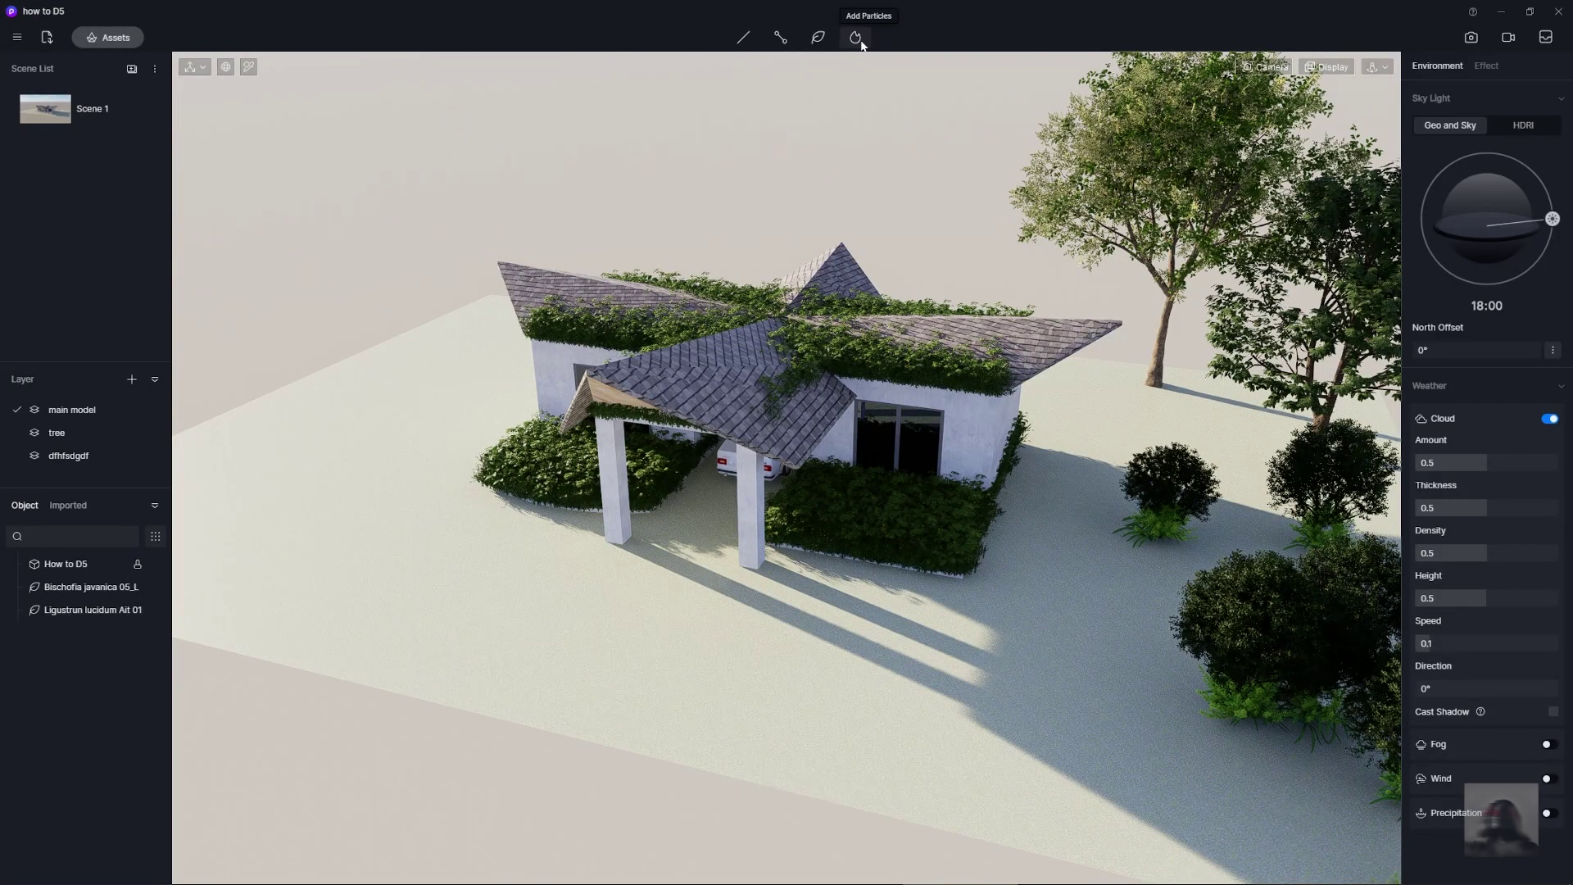
Place a Fountain 05 particle effect on the open ground in front of the house
{"action": "left_click", "coordinate": [863, 43]}
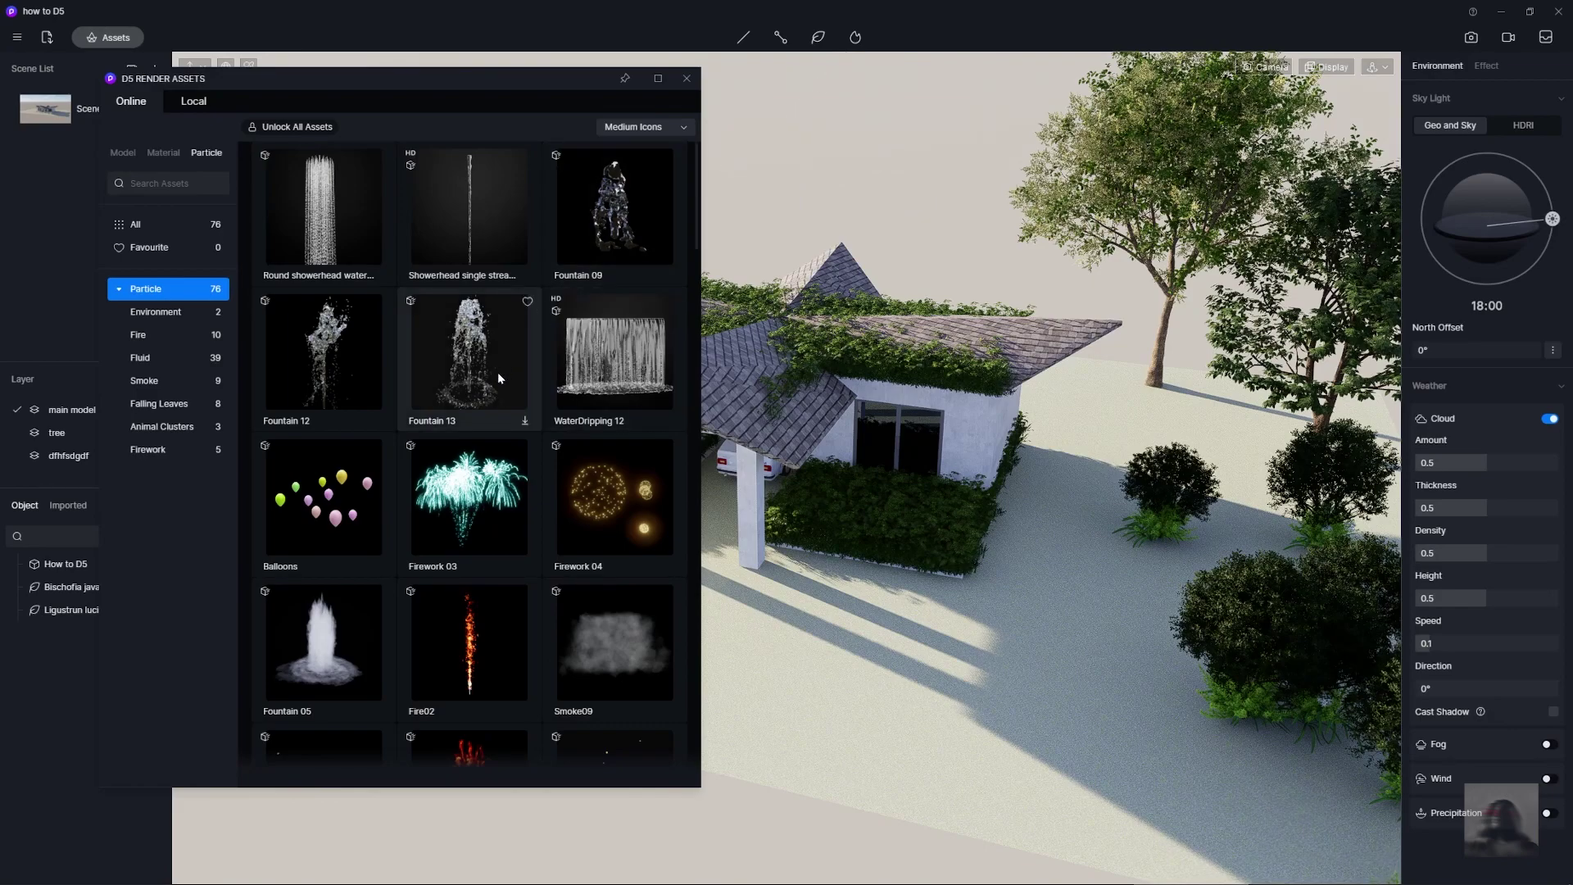
{"action": "left_click", "coordinate": [324, 643]}
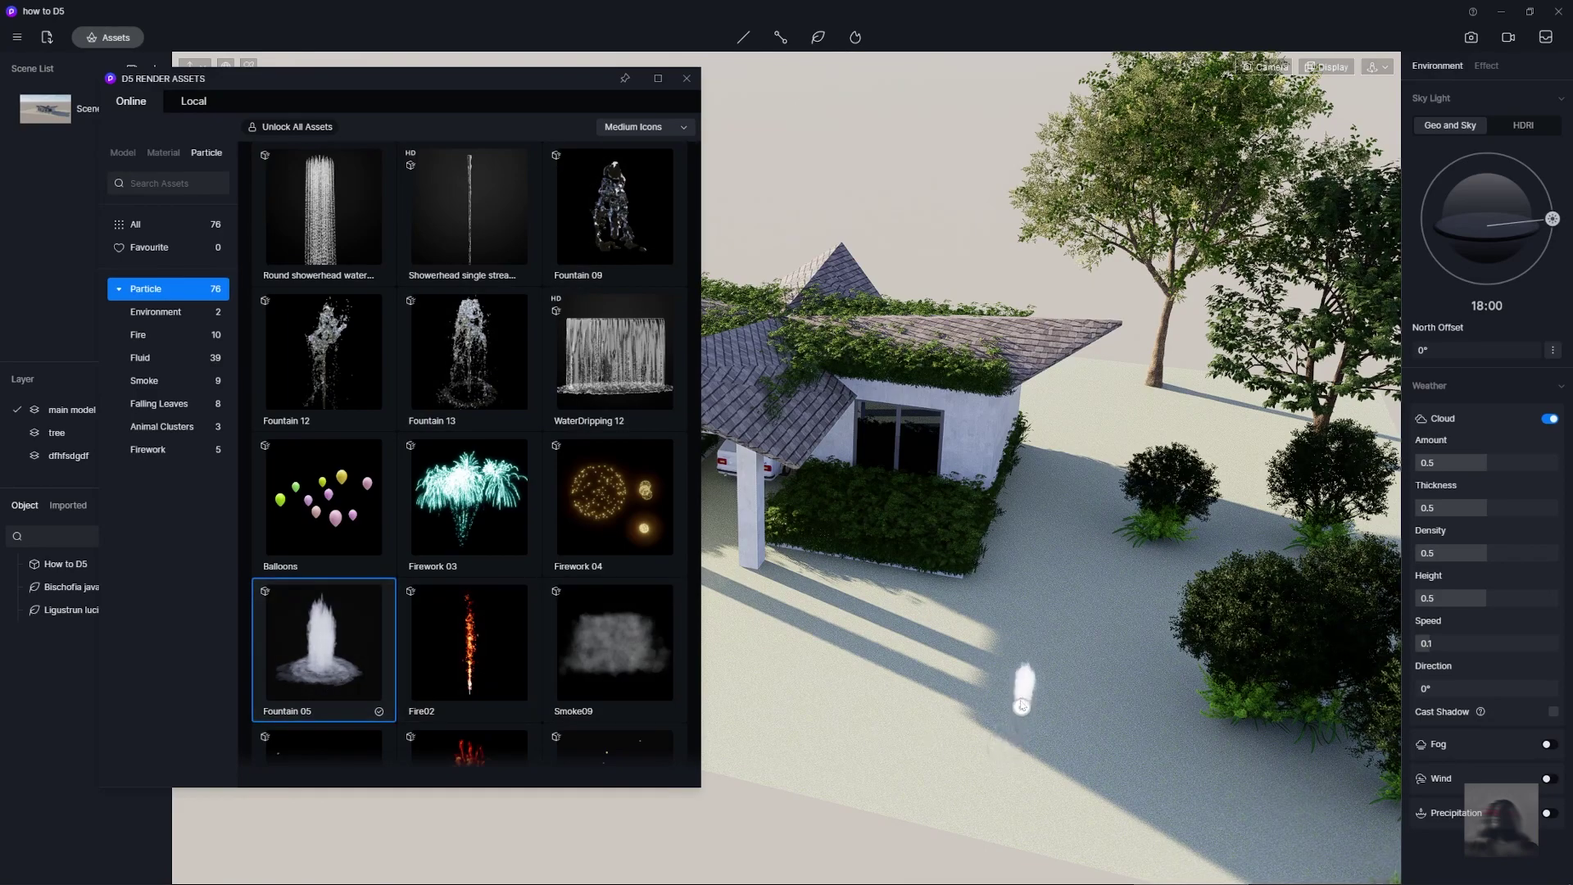
{"action": "left_click", "coordinate": [921, 670]}
{"action": "left_click_drag", "start_coordinate": [922, 674], "coordinate": [969, 686]}
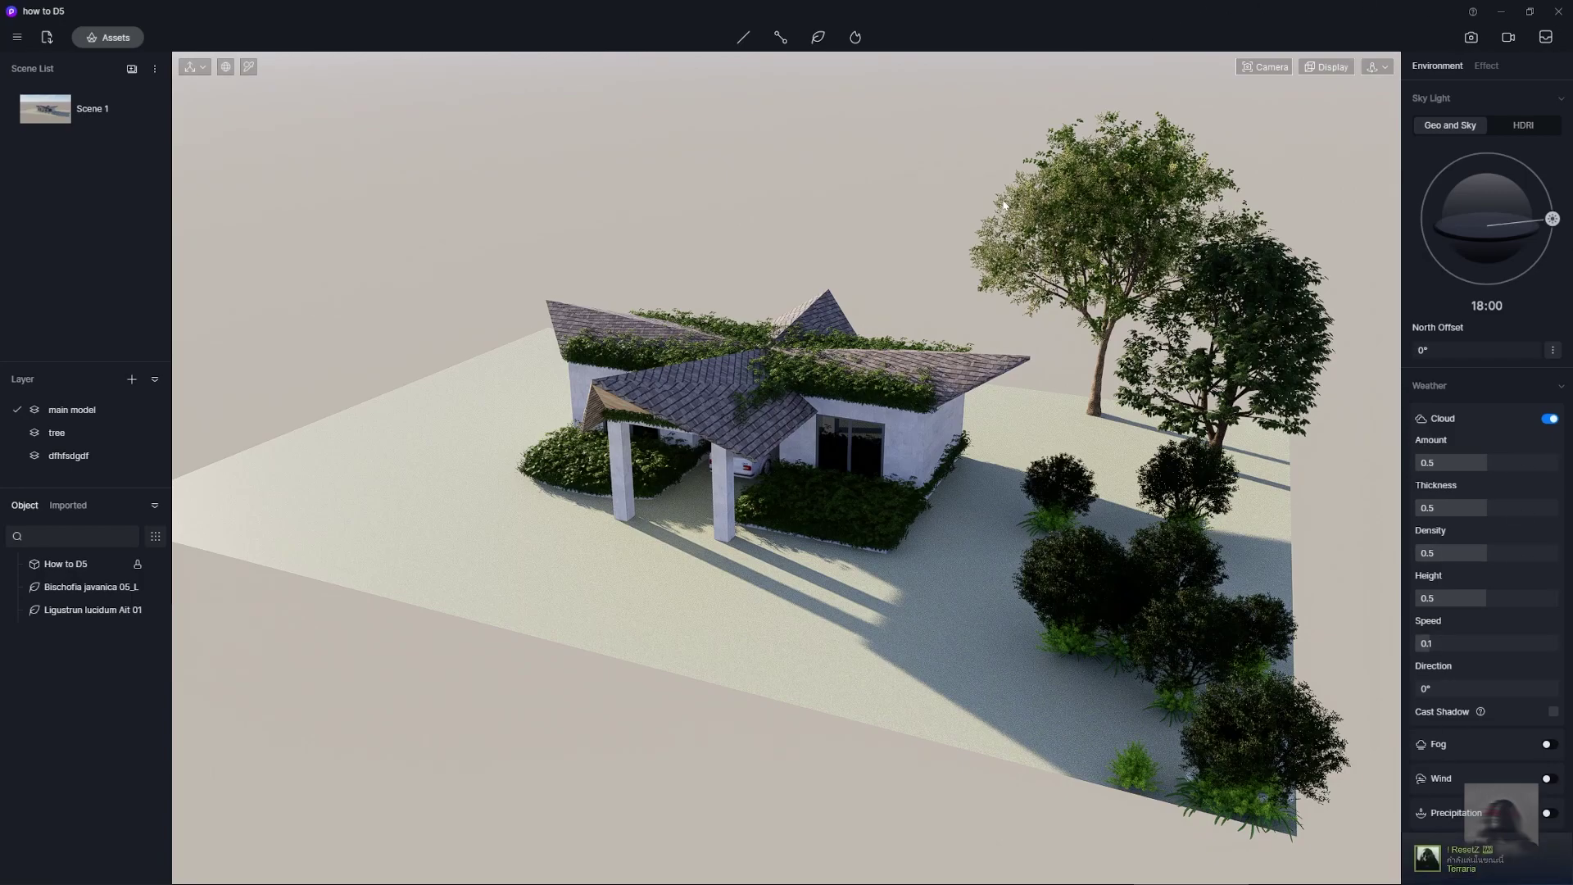
Turn off the camera's automatic exposure and set the field of view to 51°
{"action": "left_click", "coordinate": [1262, 69]}
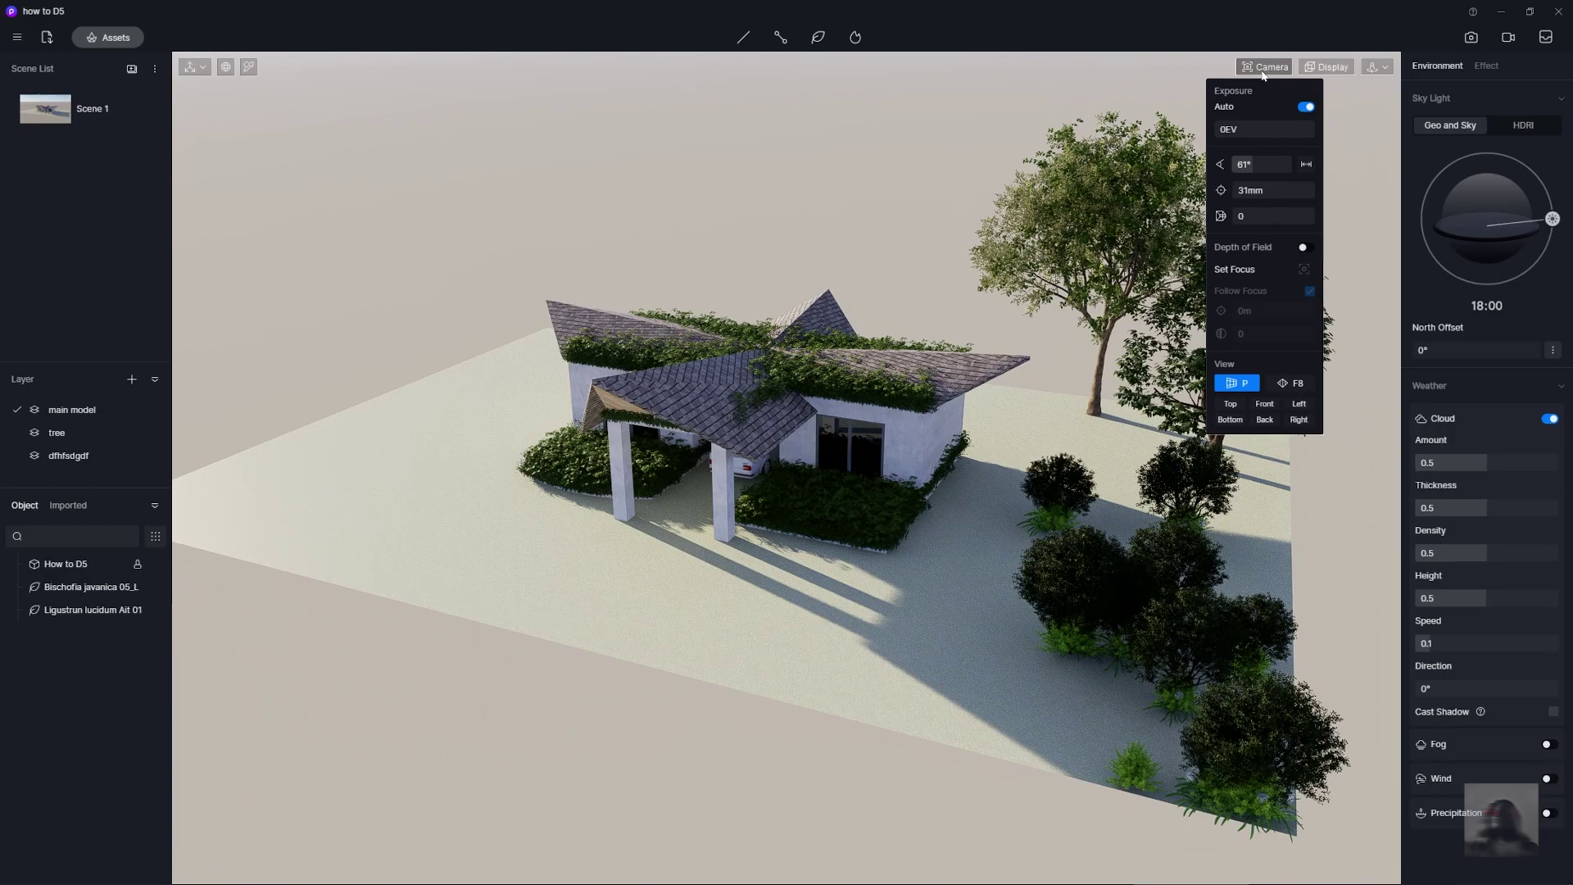
{"action": "left_click", "coordinate": [1306, 106]}
{"action": "left_click_drag", "start_coordinate": [1242, 165], "coordinate": [1254, 165]}
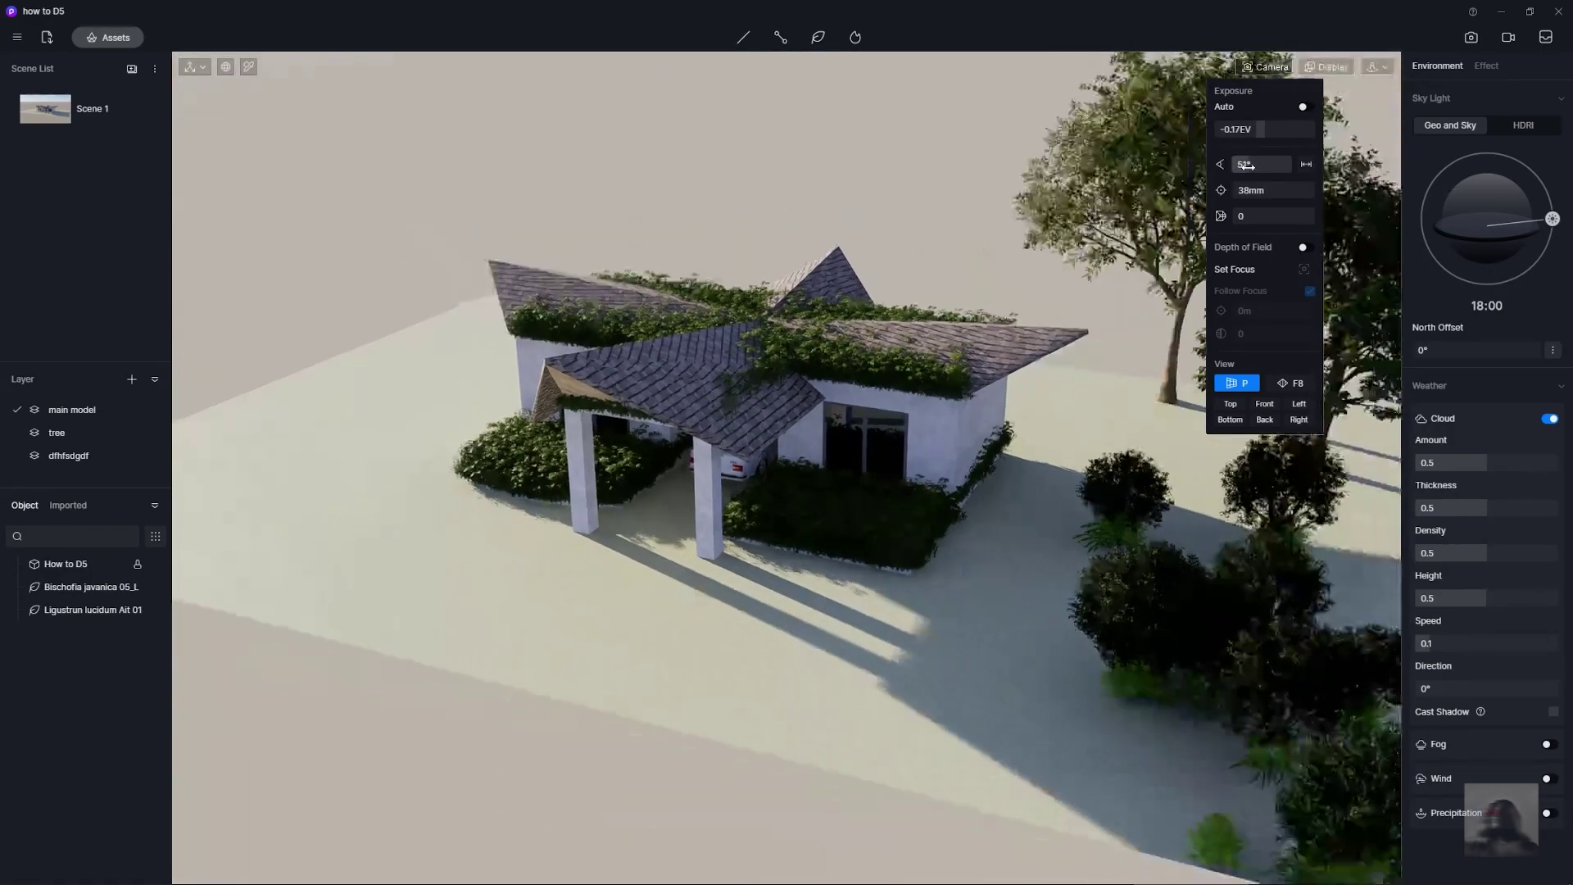
Switch the camera to the alternative projection and back to perspective view
{"action": "left_click", "coordinate": [1274, 385]}
{"action": "left_click", "coordinate": [1278, 384]}
{"action": "left_click", "coordinate": [1278, 383]}
{"action": "left_click", "coordinate": [1278, 383]}
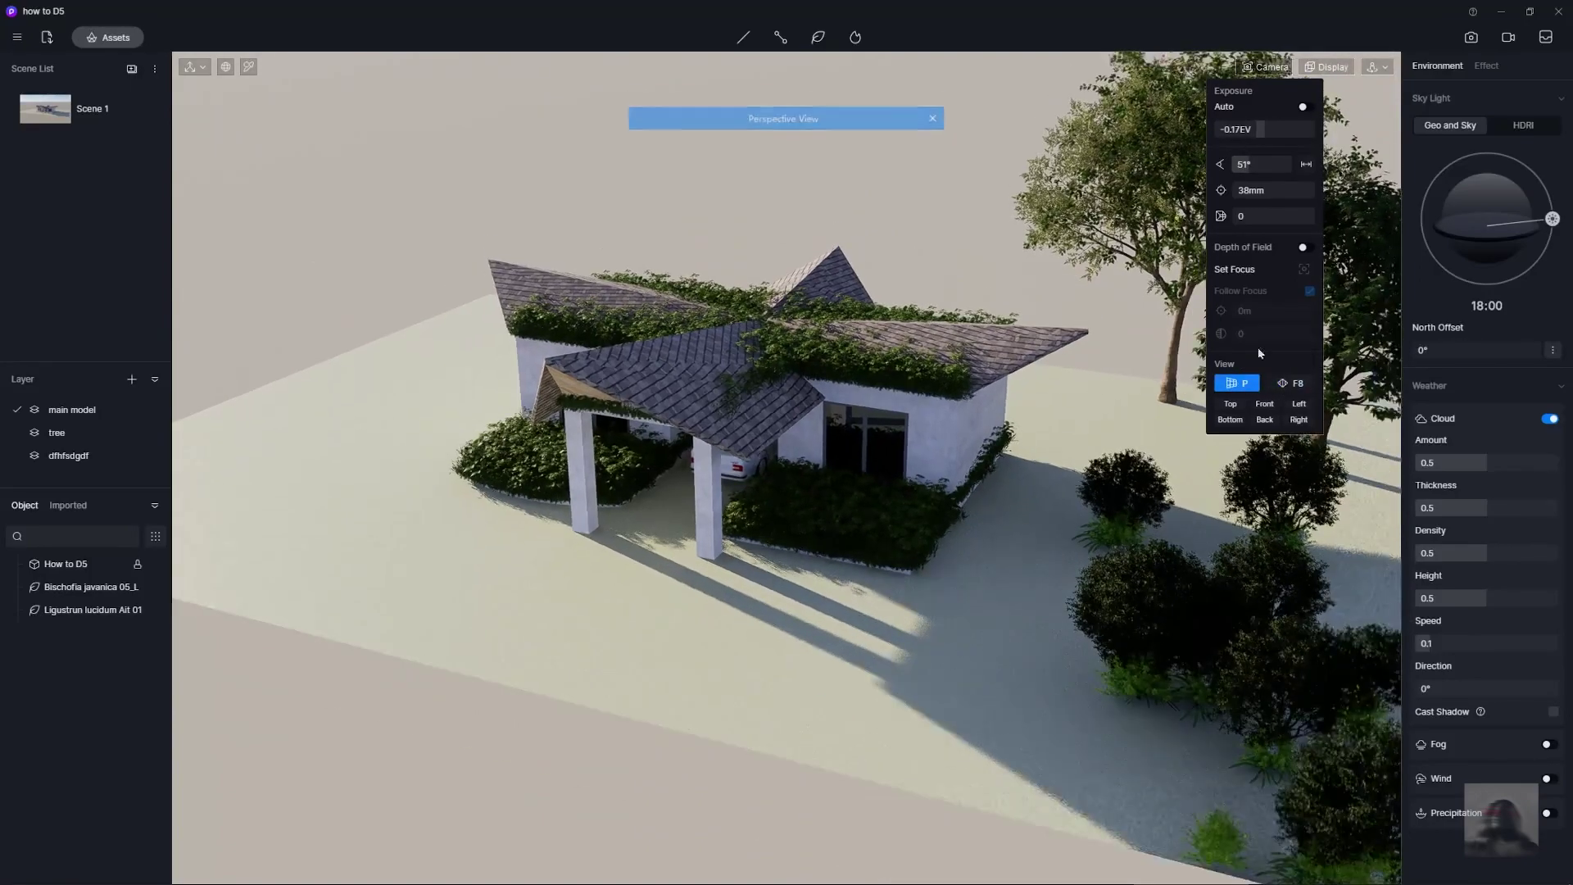
Preview the scene in the untextured clay and wireframe display modes and return to the standard rendered mode
{"action": "left_click", "coordinate": [1331, 67]}
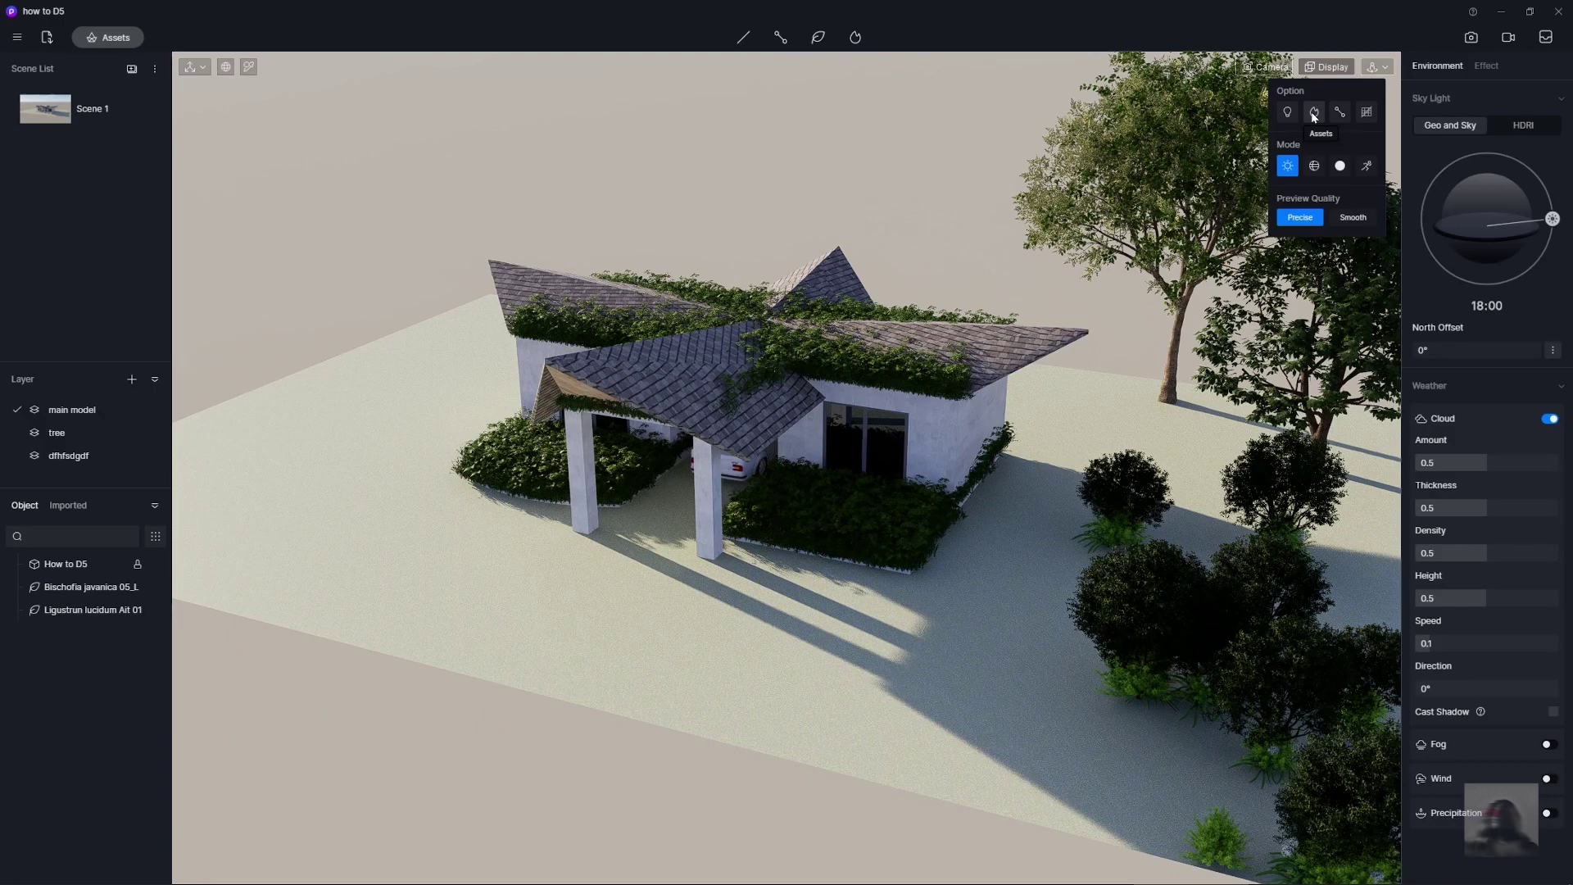
{"action": "left_click", "coordinate": [1366, 114]}
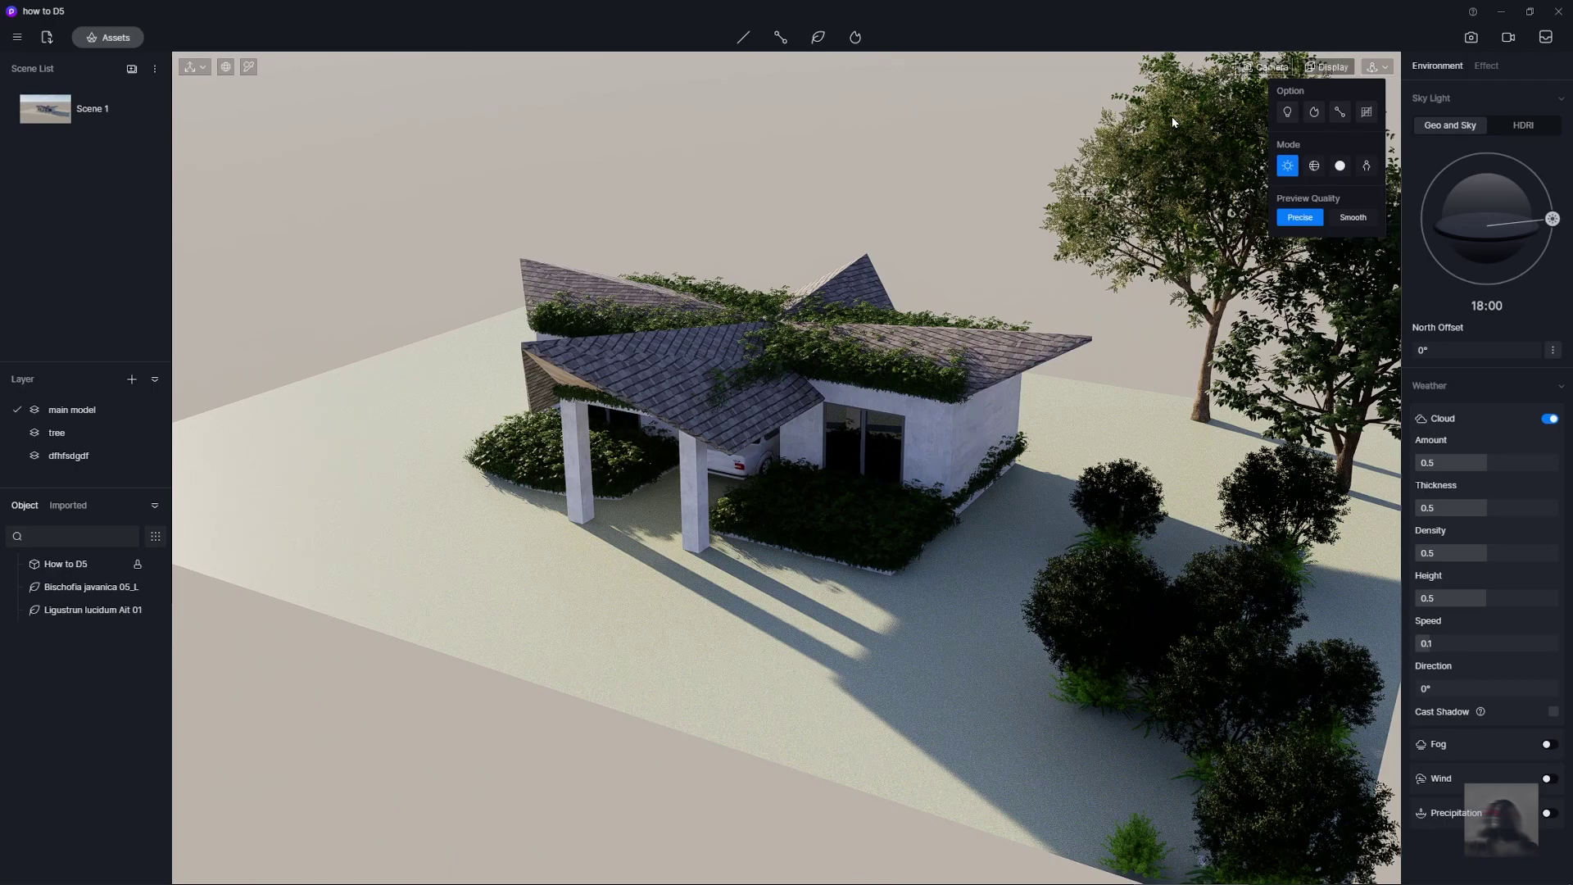
{"action": "left_click", "coordinate": [1341, 167]}
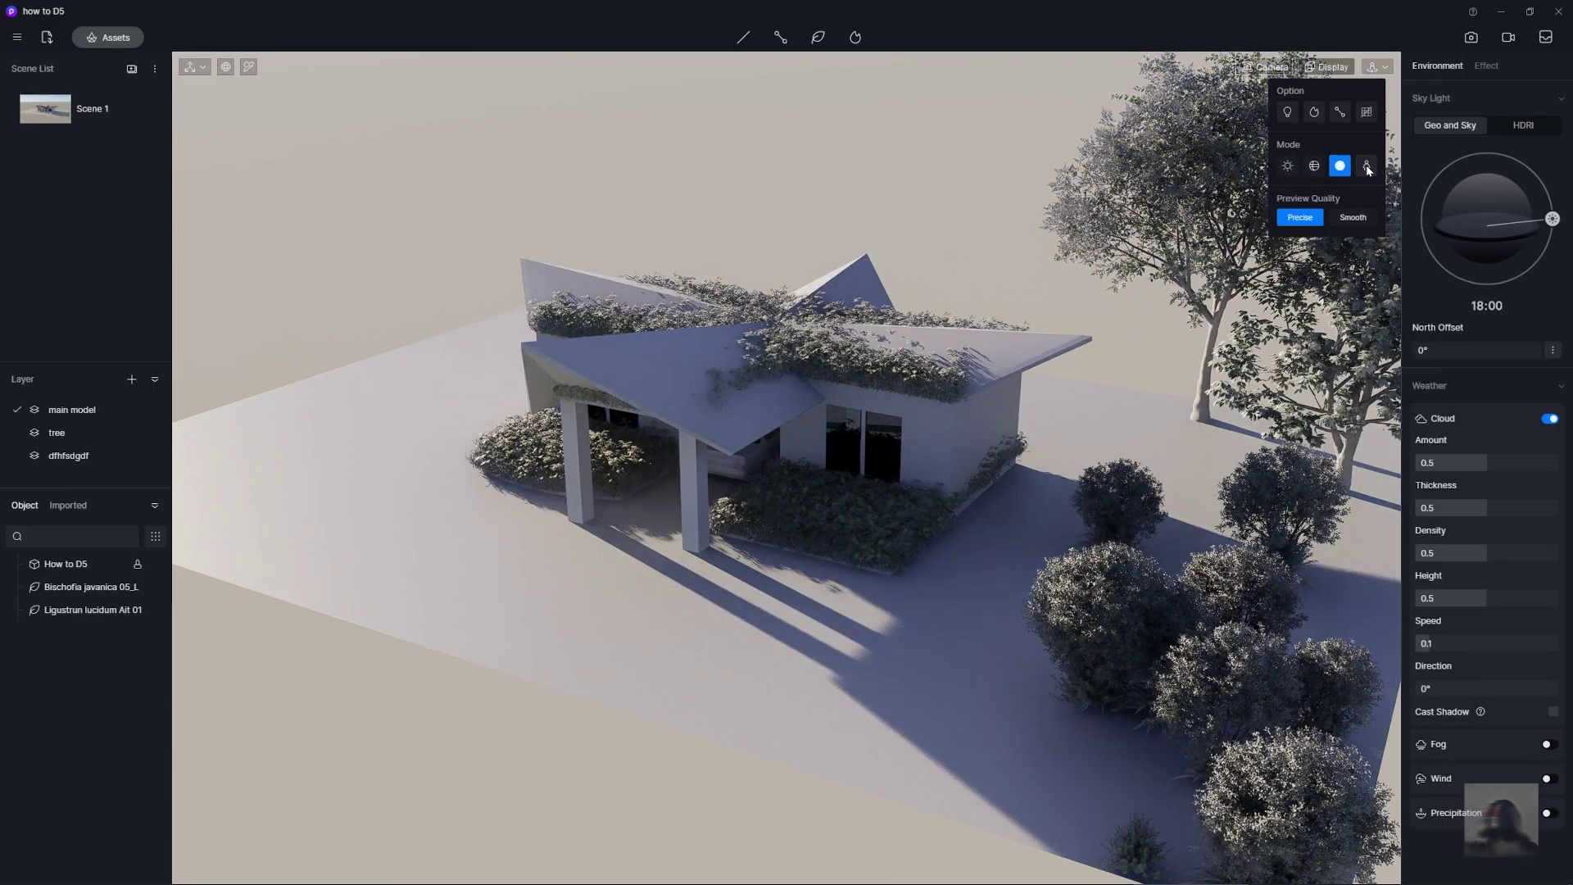
{"action": "left_click", "coordinate": [1313, 168]}
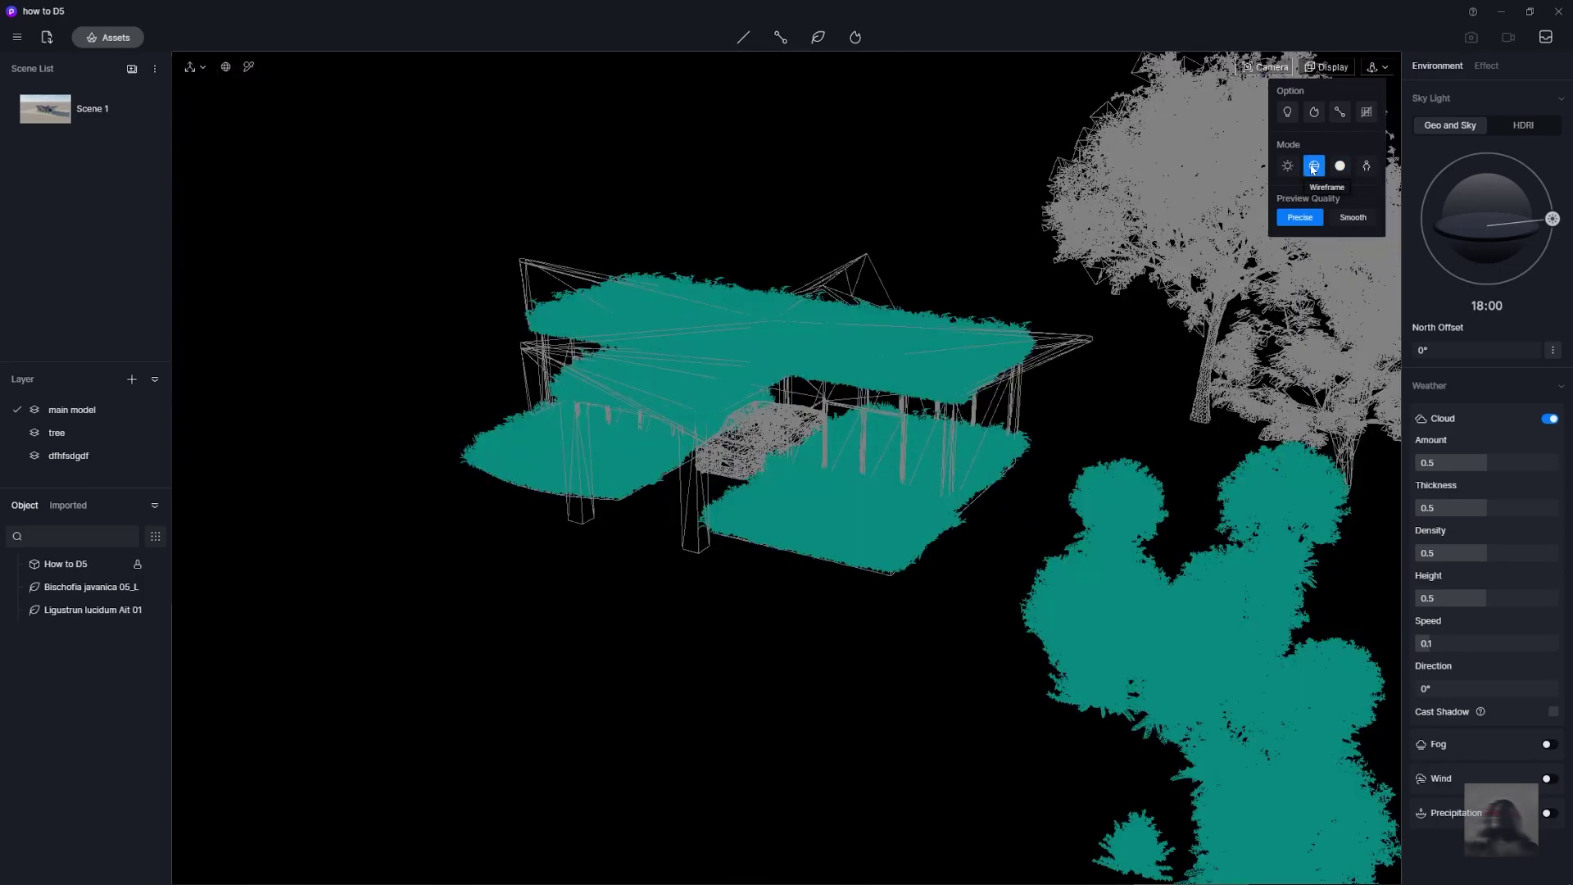
{"action": "left_click", "coordinate": [1287, 165]}
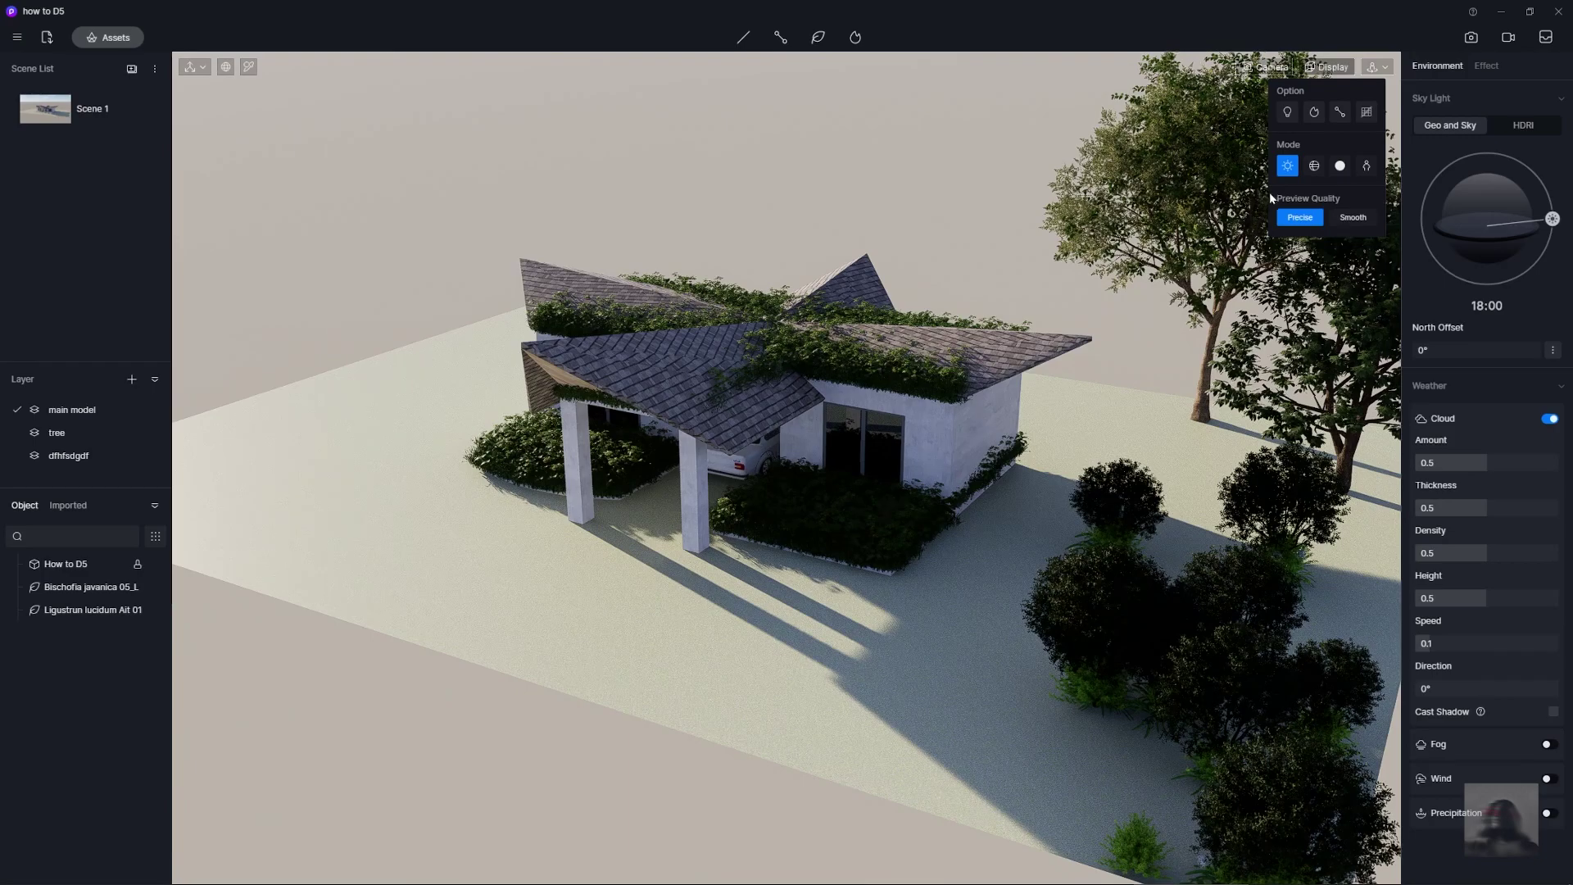
Set the preview quality to Smooth and inspect the house with it
{"action": "left_click", "coordinate": [1354, 218]}
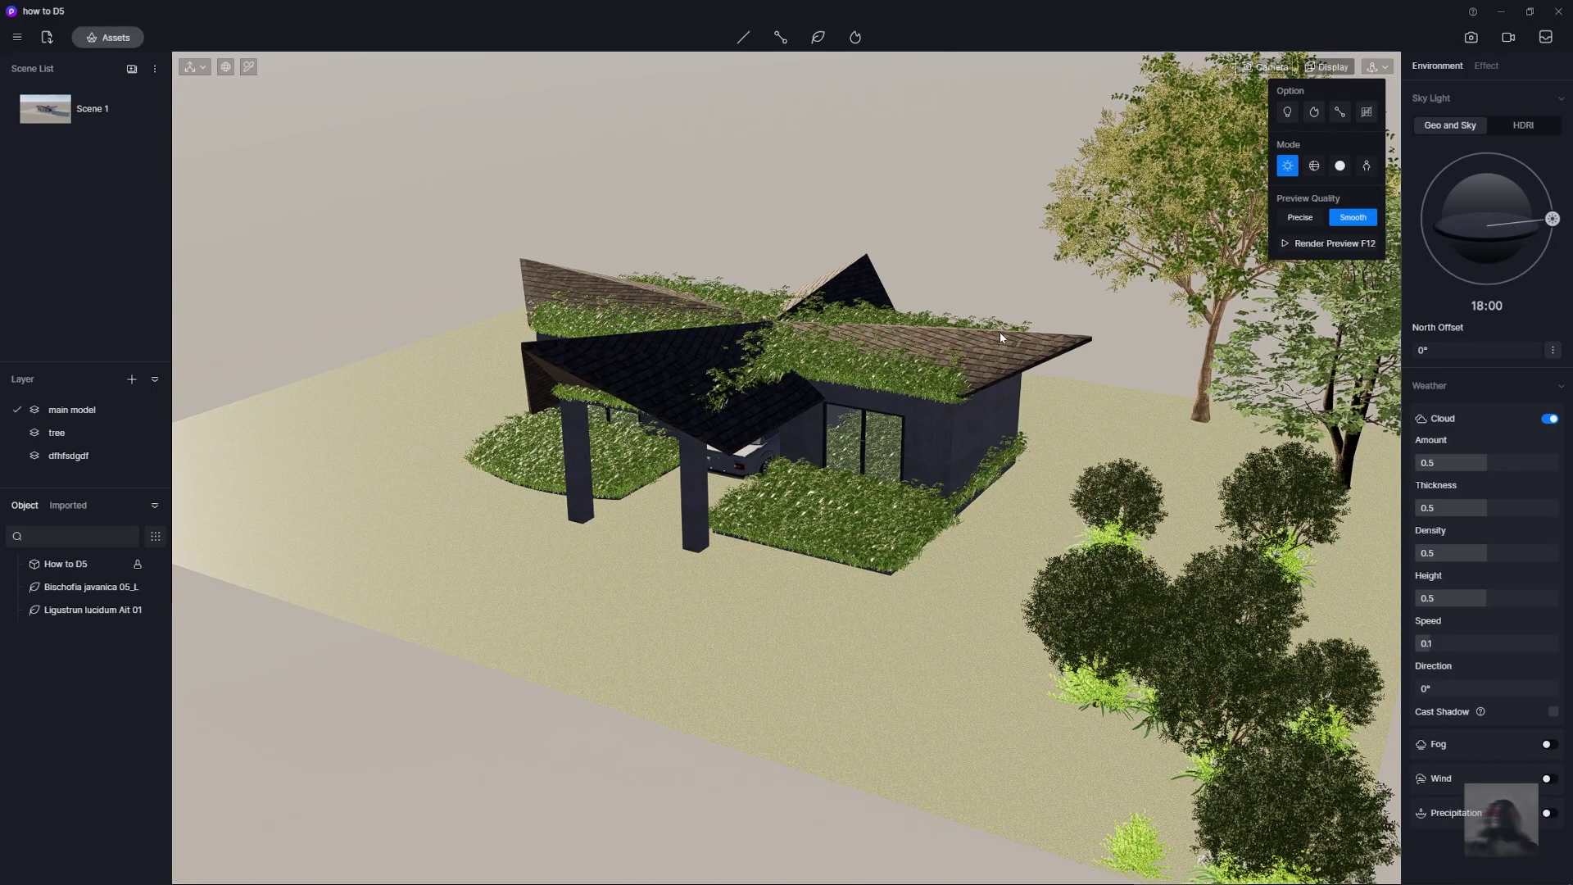
{"action": "right_click_drag", "start_coordinate": [781, 375], "coordinate": [783, 406]}
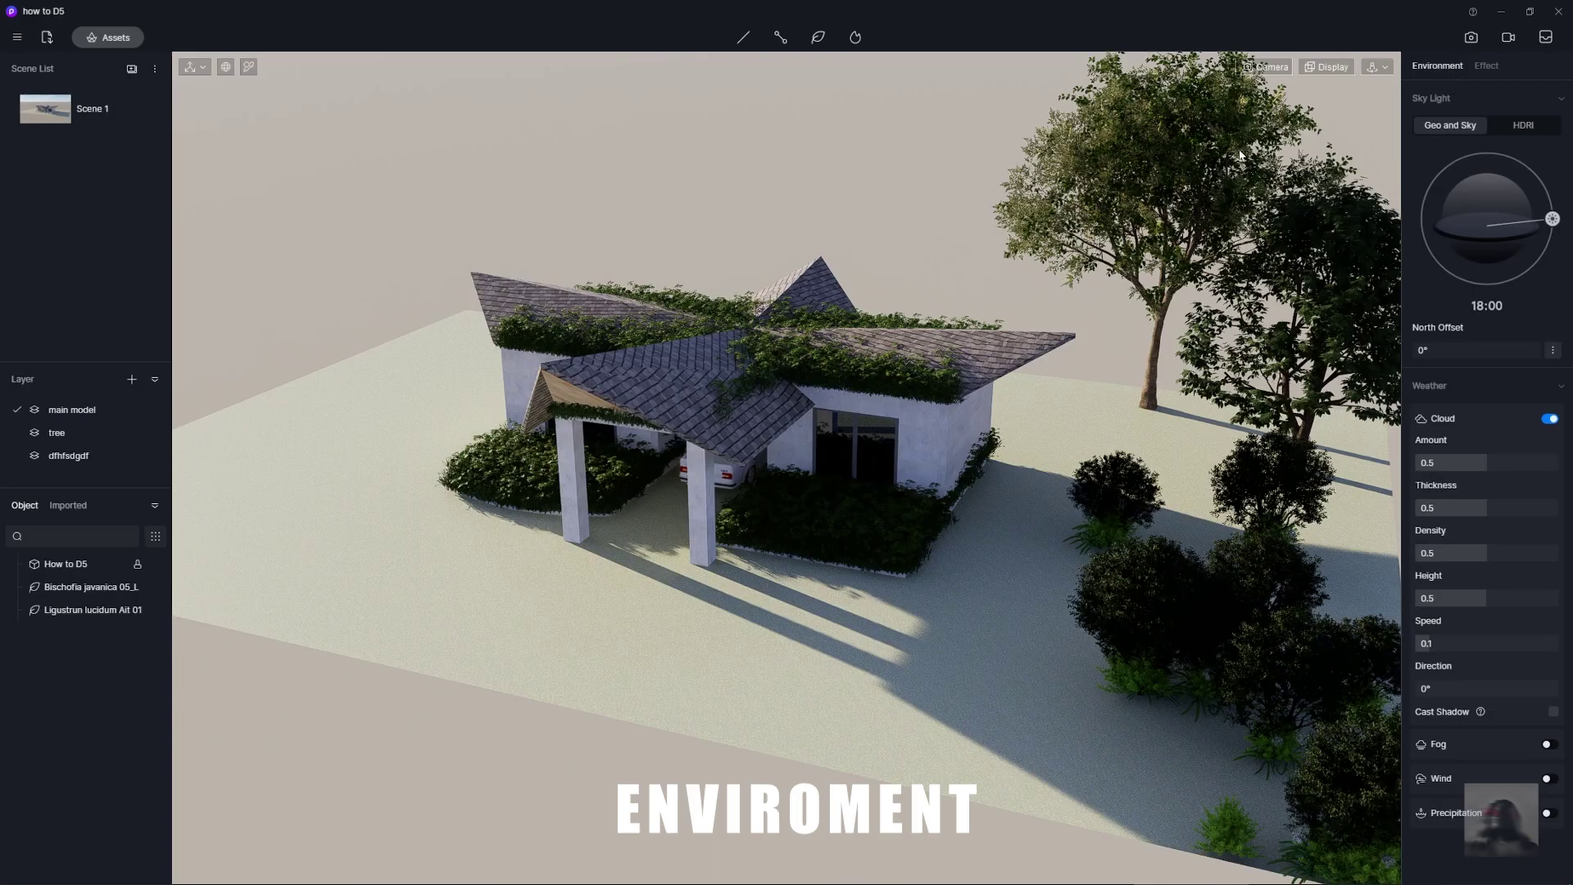
Set the sun's time of day to about 15:16 and the sky's north offset to 20°
{"action": "right_click_drag", "start_coordinate": [1241, 154], "coordinate": [893, 215]}
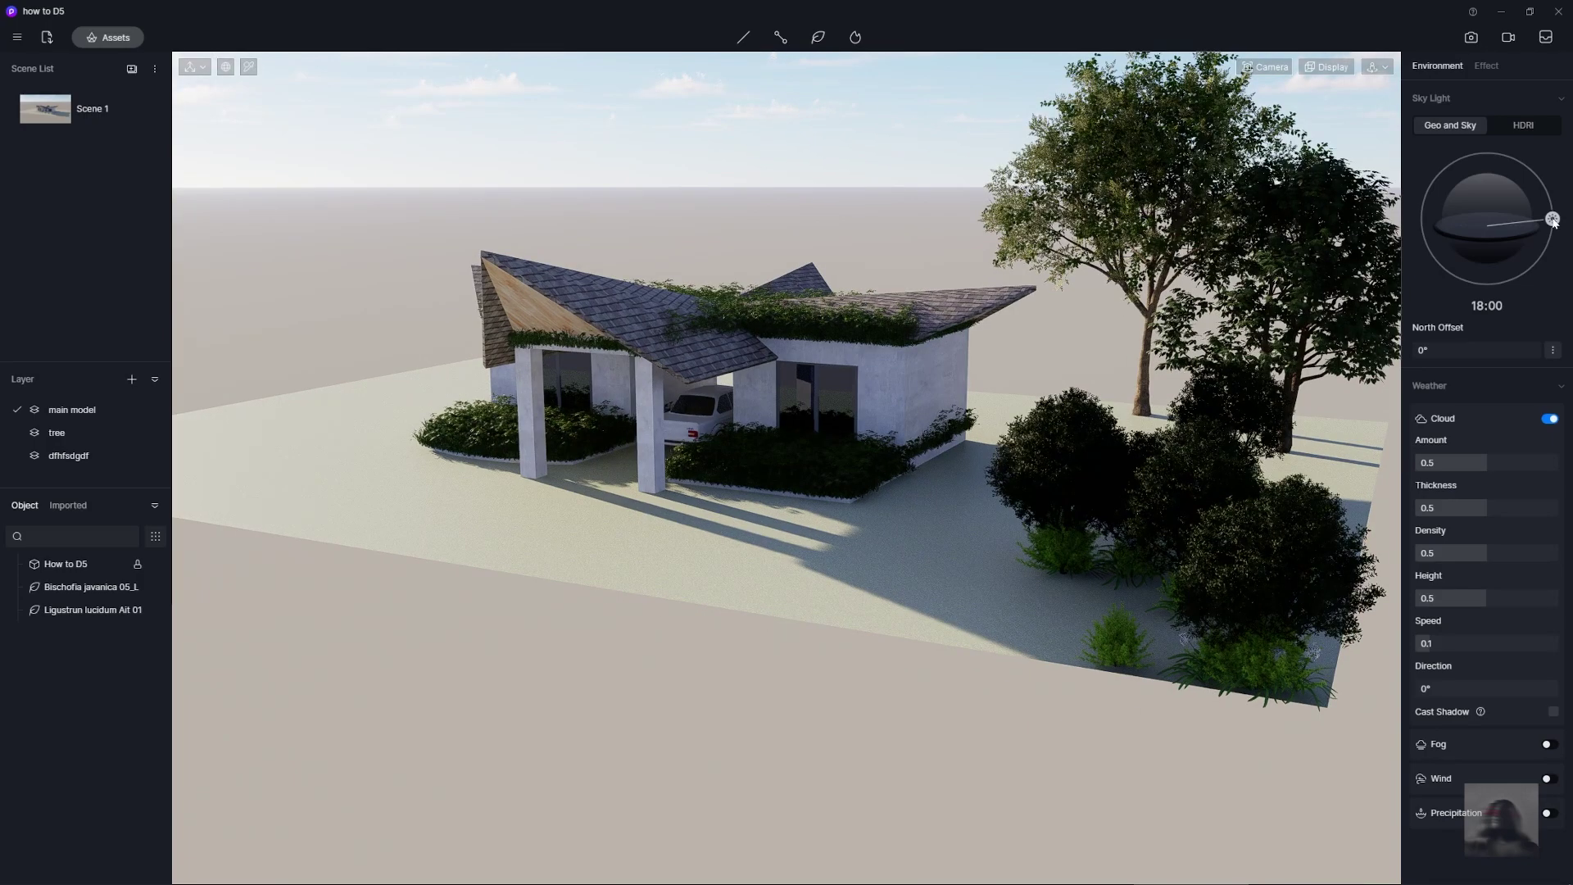
{"action": "left_click_drag", "start_coordinate": [1552, 220], "coordinate": [1536, 175]}
{"action": "left_click_drag", "start_coordinate": [1450, 350], "coordinate": [1483, 352]}
Switch off the clouds, and briefly toggle the cloud, fog and wind weather effects on and off to preview them
{"action": "left_click", "coordinate": [1549, 419]}
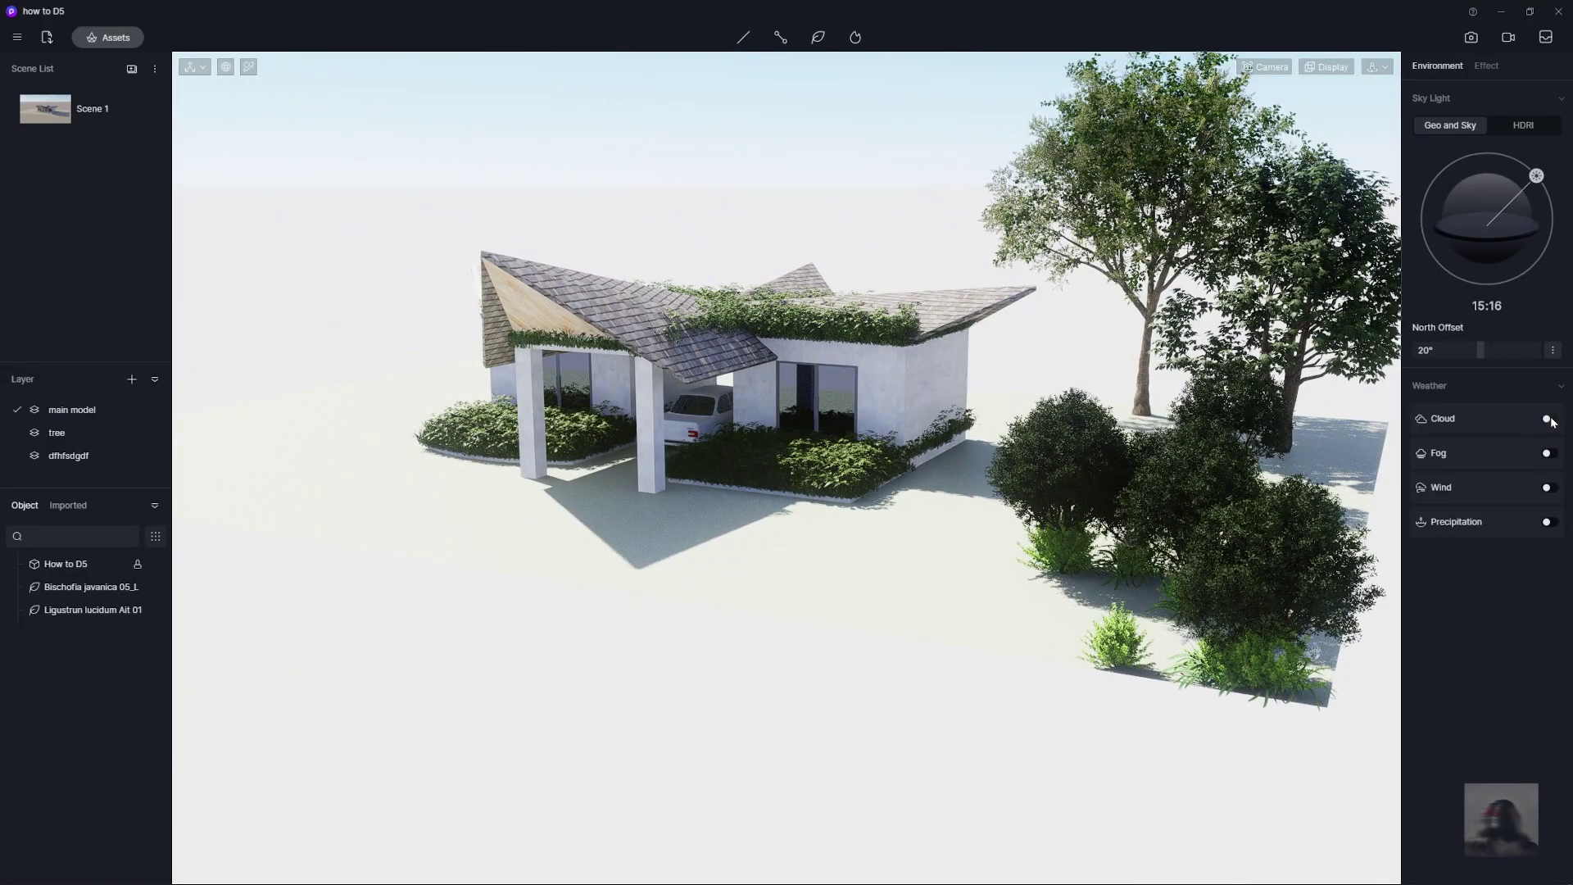
{"action": "left_click", "coordinate": [1548, 419]}
{"action": "left_click", "coordinate": [1548, 419]}
{"action": "left_click", "coordinate": [1549, 453]}
{"action": "left_click", "coordinate": [1549, 453]}
{"action": "left_click", "coordinate": [1548, 488]}
{"action": "left_click", "coordinate": [1548, 487]}
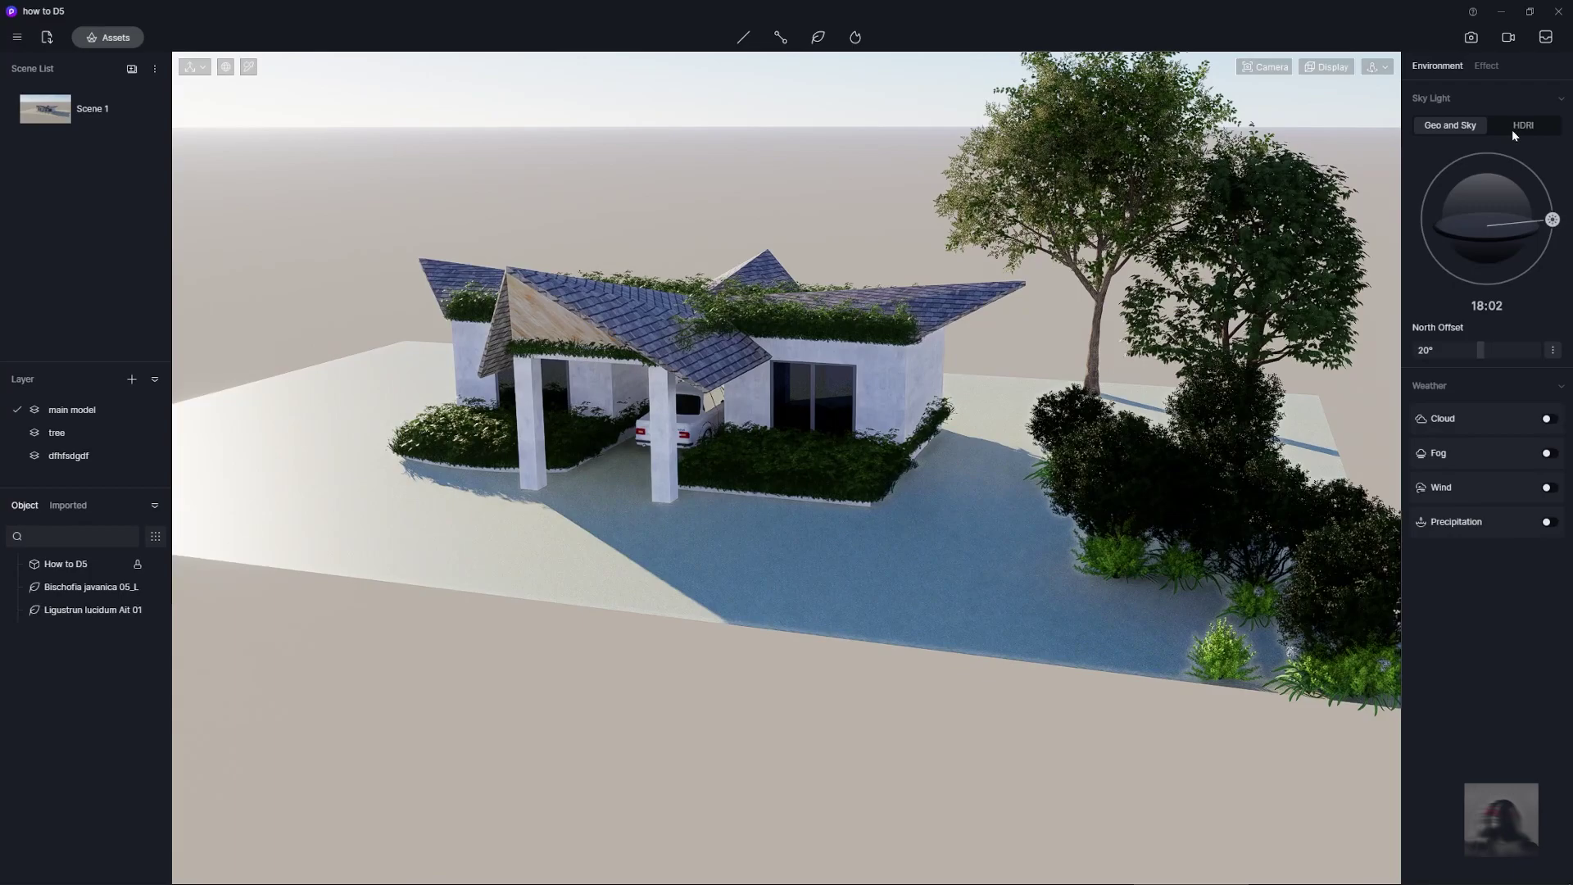
Switch the sky light to HDRI and apply the Midday preset
{"action": "left_click", "coordinate": [1512, 128]}
{"action": "left_click", "coordinate": [1484, 167]}
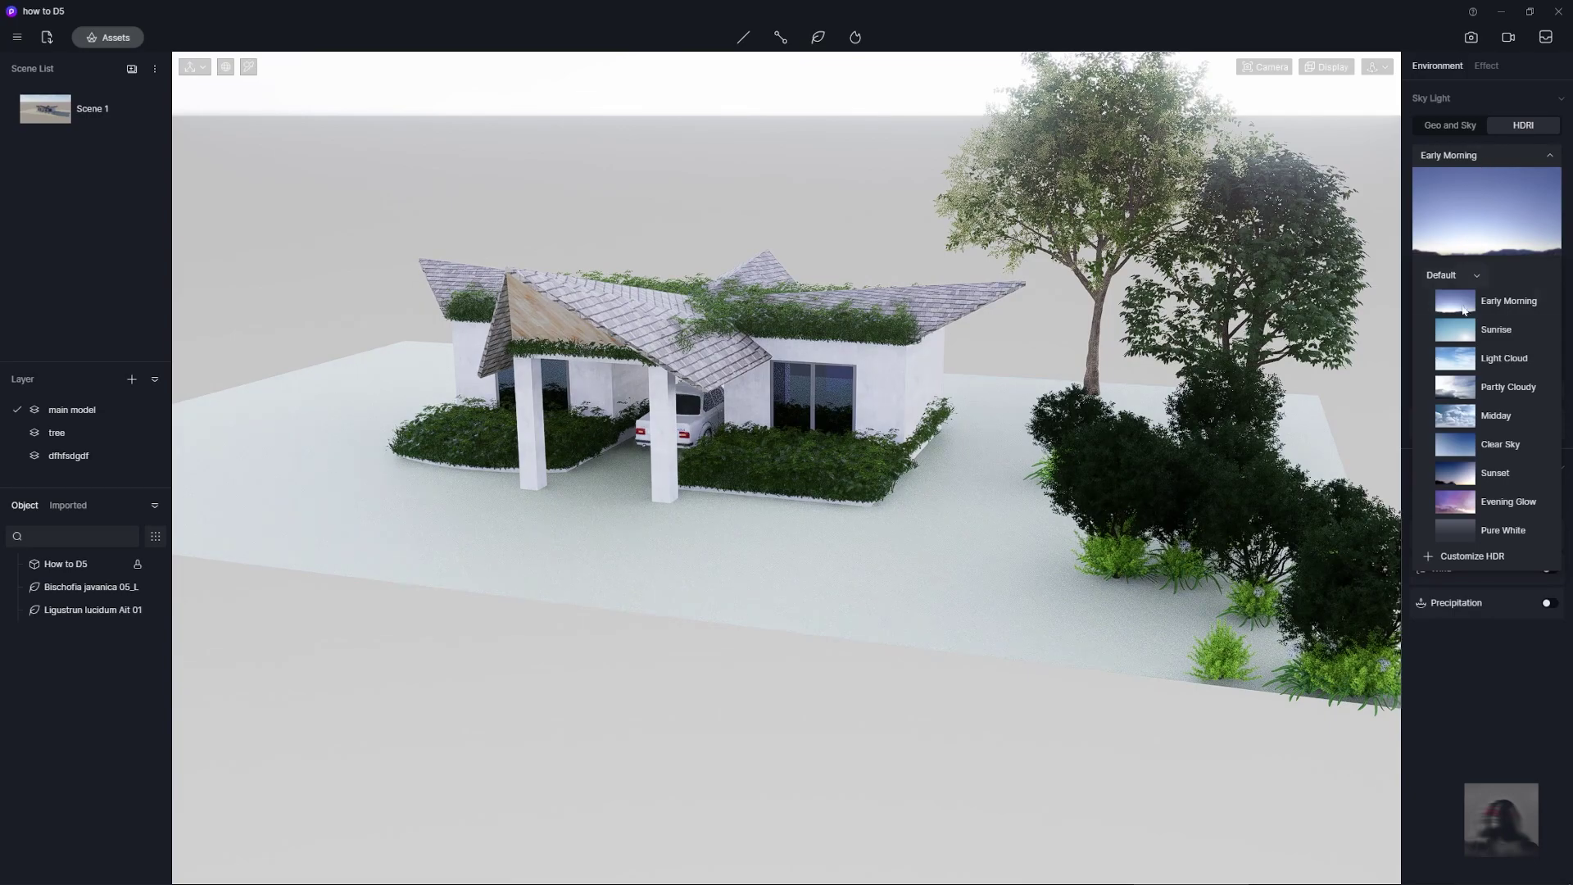
{"action": "left_click", "coordinate": [1496, 415]}
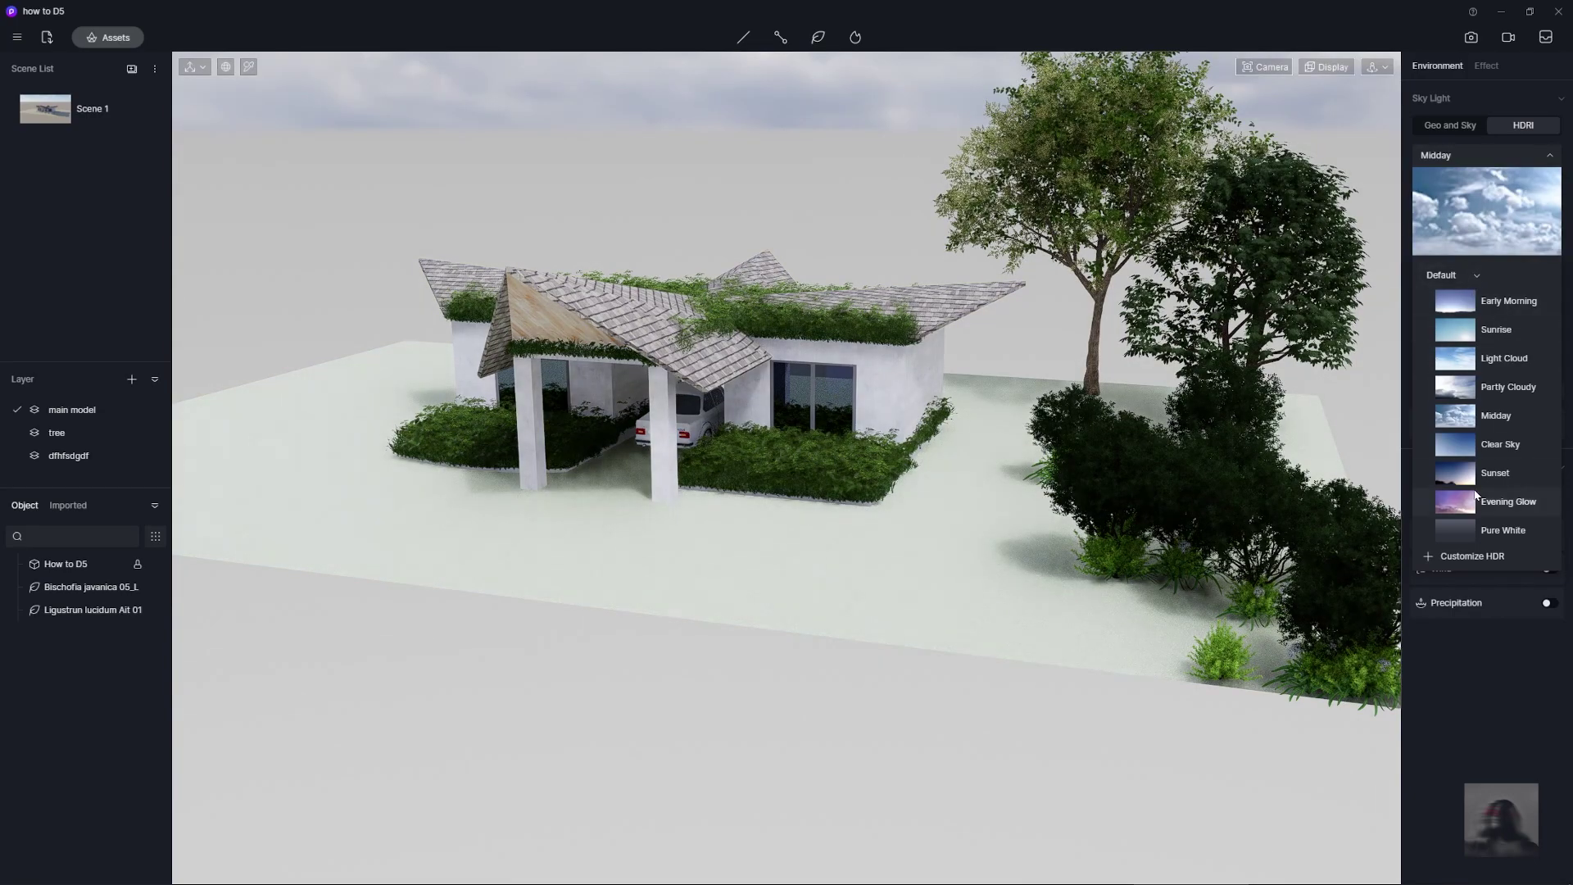
Load limpopo_golf_course_4k from the Downloads folder as a custom HDR sky
{"action": "left_click", "coordinate": [1456, 559]}
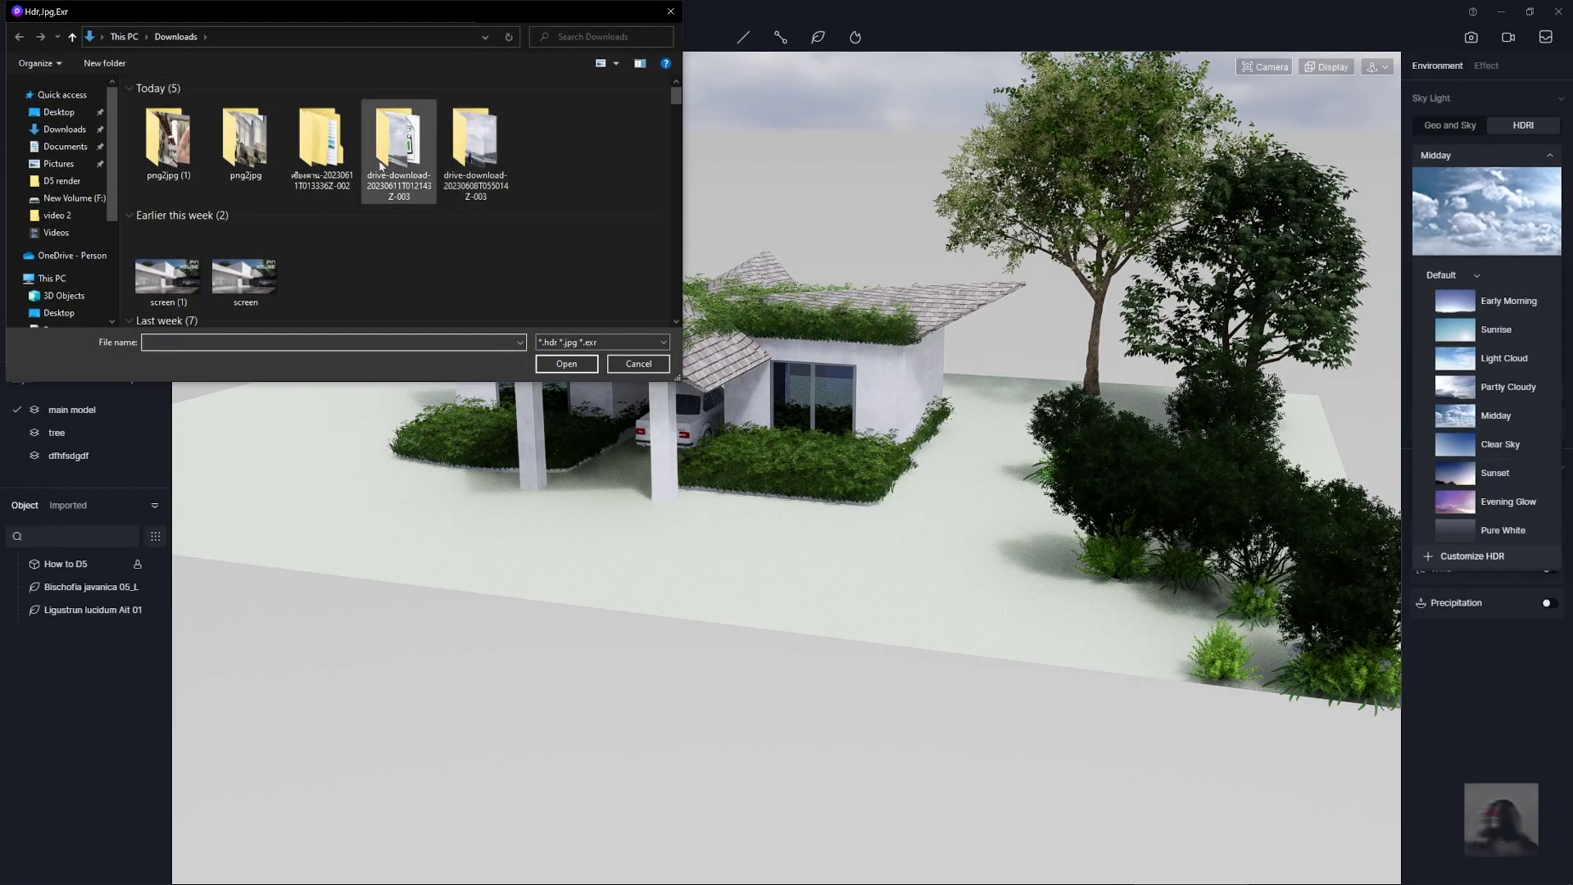
{"action": "left_click", "coordinate": [64, 129]}
{"action": "scroll", "coordinate": [481, 191], "scroll_direction": "down", "scroll_amount": 3}
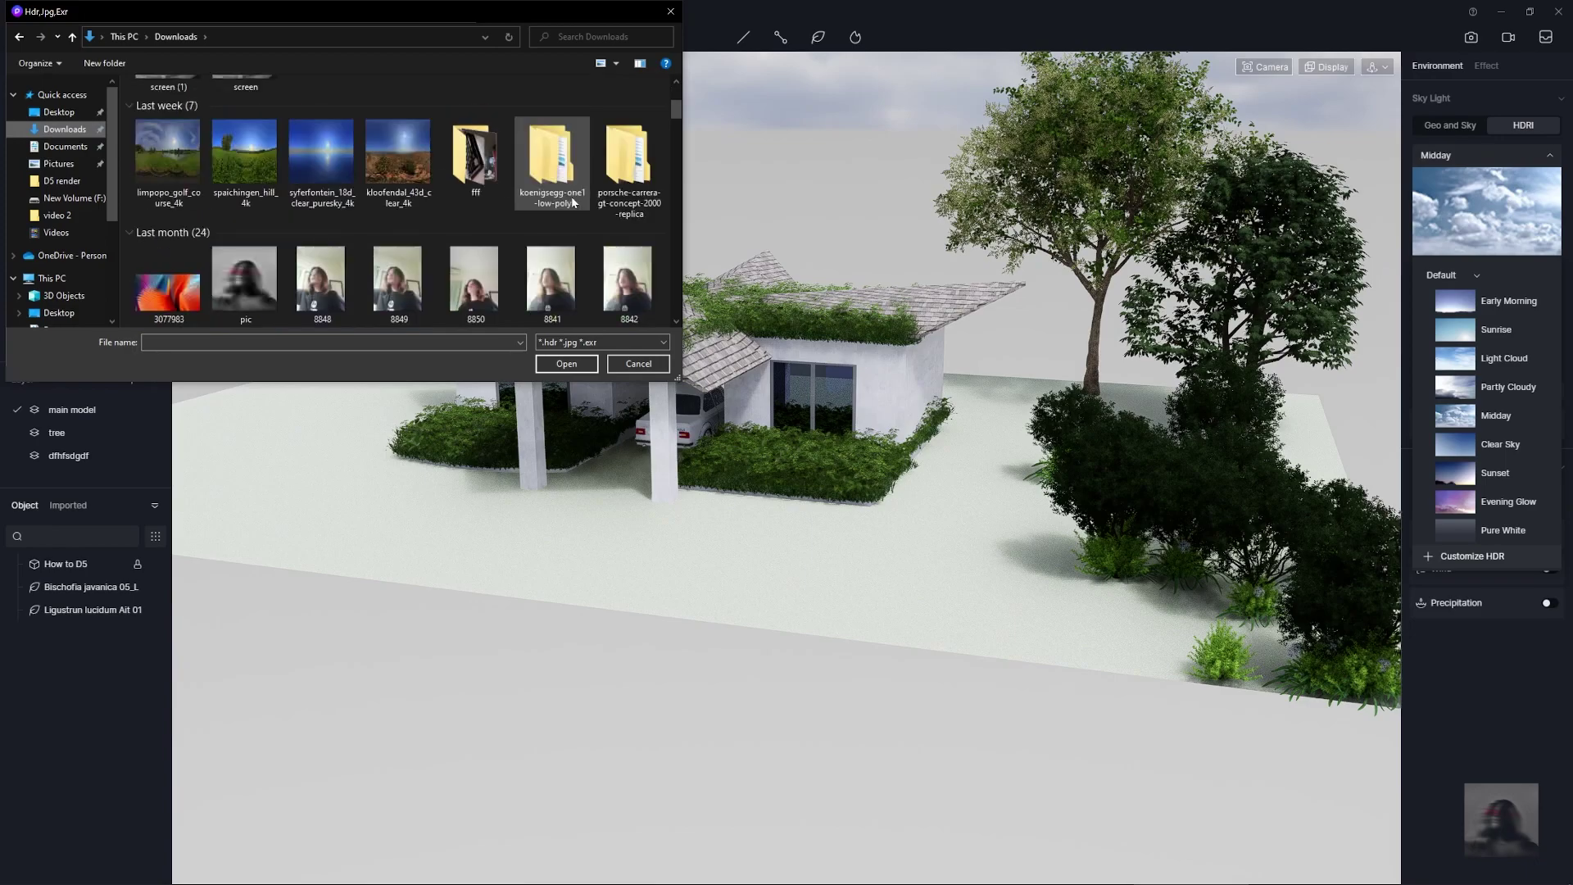
{"action": "scroll", "coordinate": [336, 181], "scroll_direction": "up", "scroll_amount": 1}
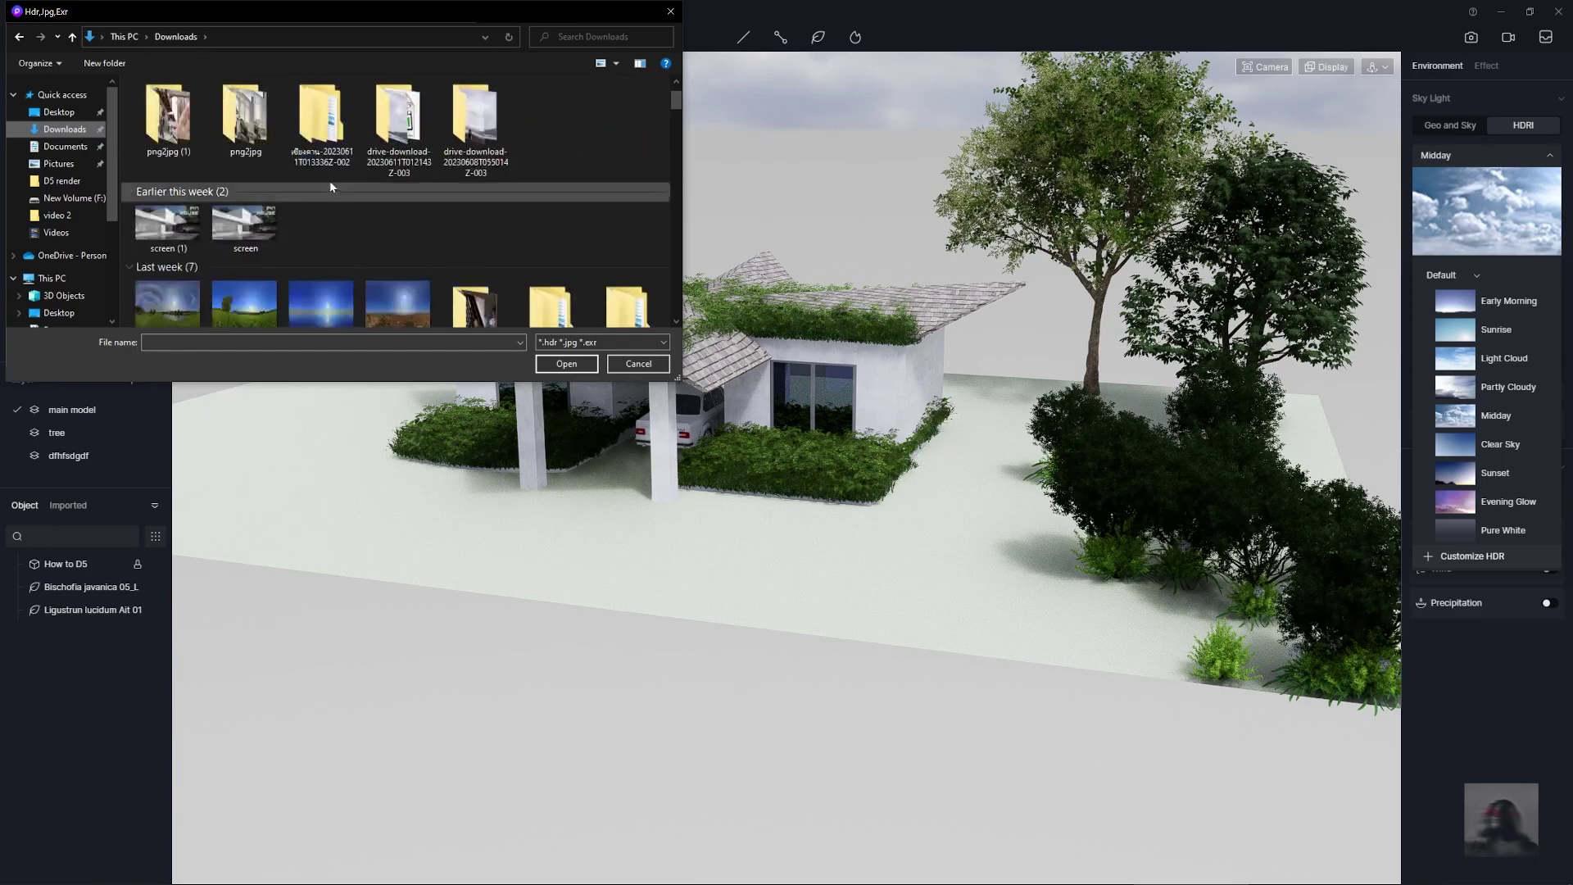
{"action": "scroll", "coordinate": [327, 184], "scroll_direction": "down", "scroll_amount": 1}
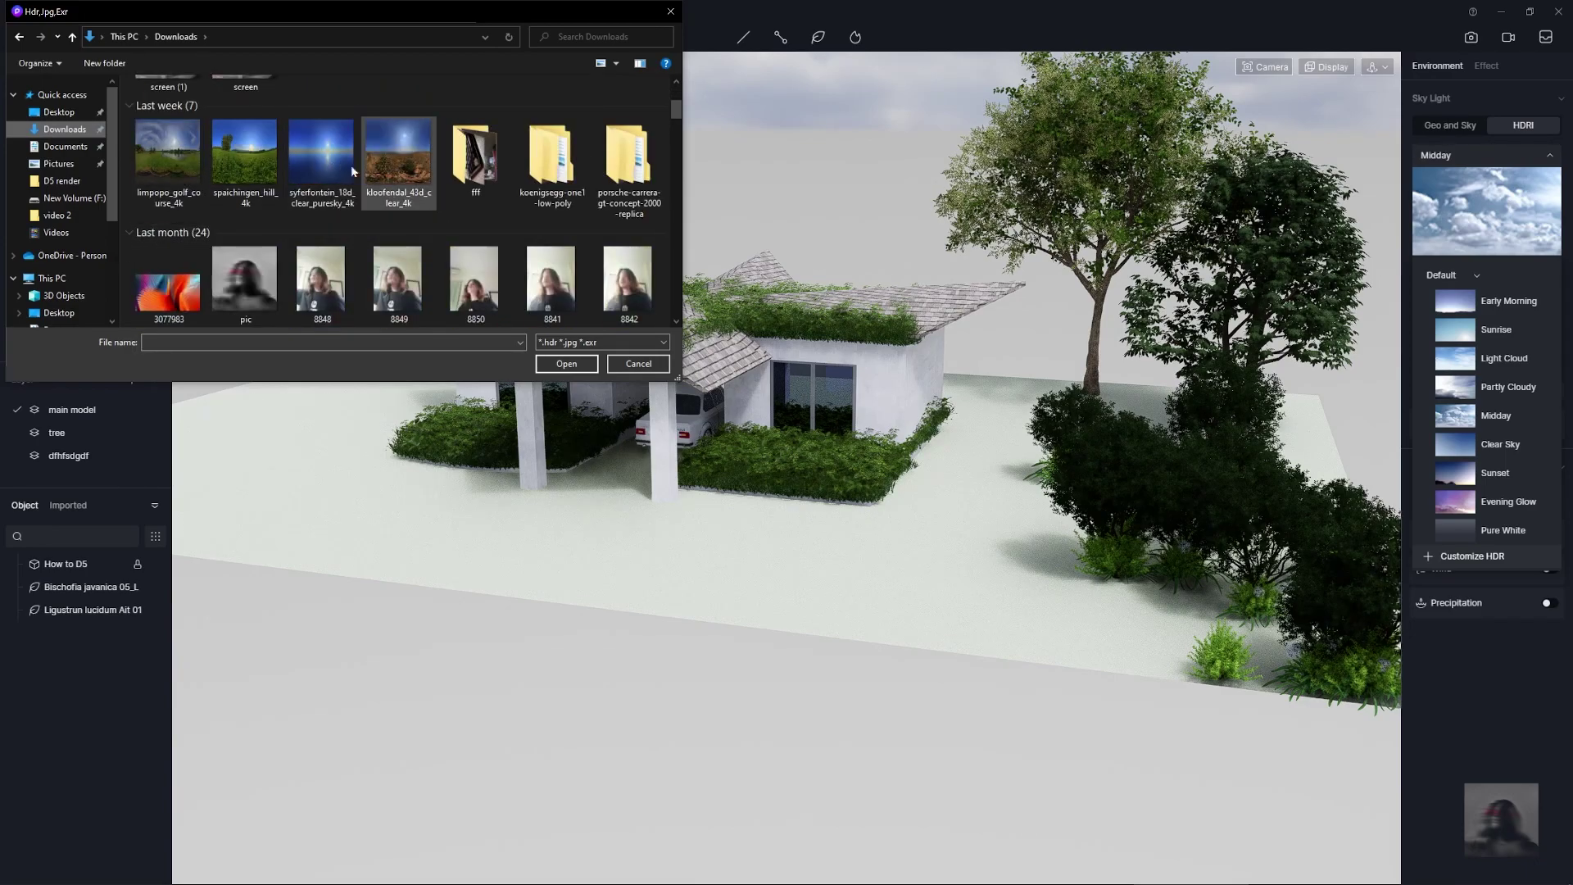
{"action": "left_click", "coordinate": [177, 154]}
{"action": "left_click", "coordinate": [566, 364]}
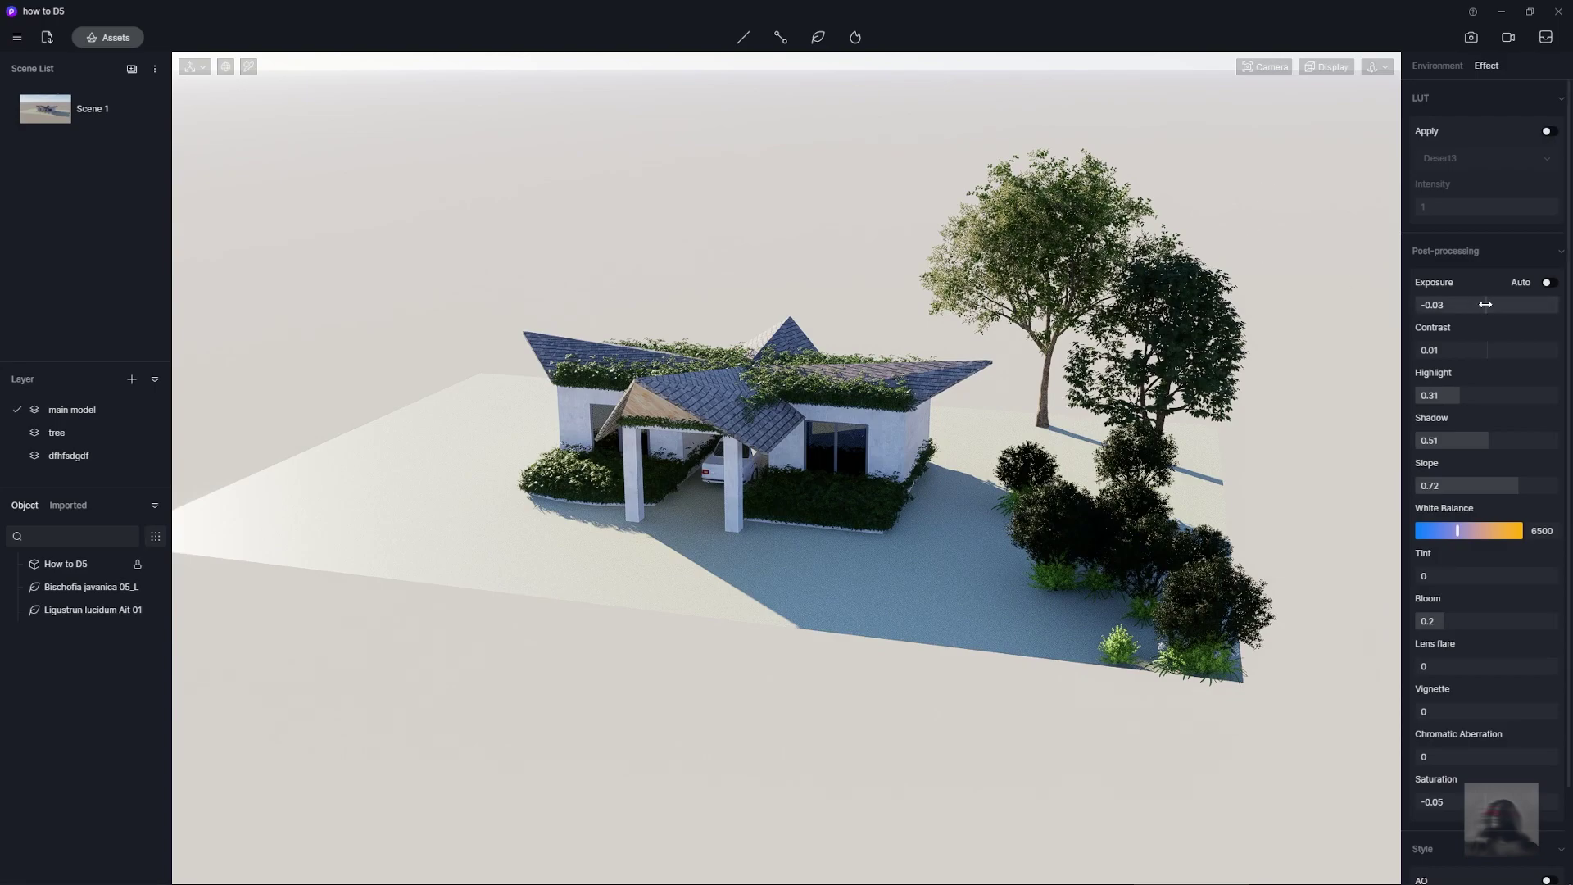
Set post-processing exposure to -0.12, contrast to 0.06, highlight to 0.34, shadow to 0.46 and white balance to 7000
{"action": "left_click_drag", "start_coordinate": [1483, 305], "coordinate": [1478, 306]}
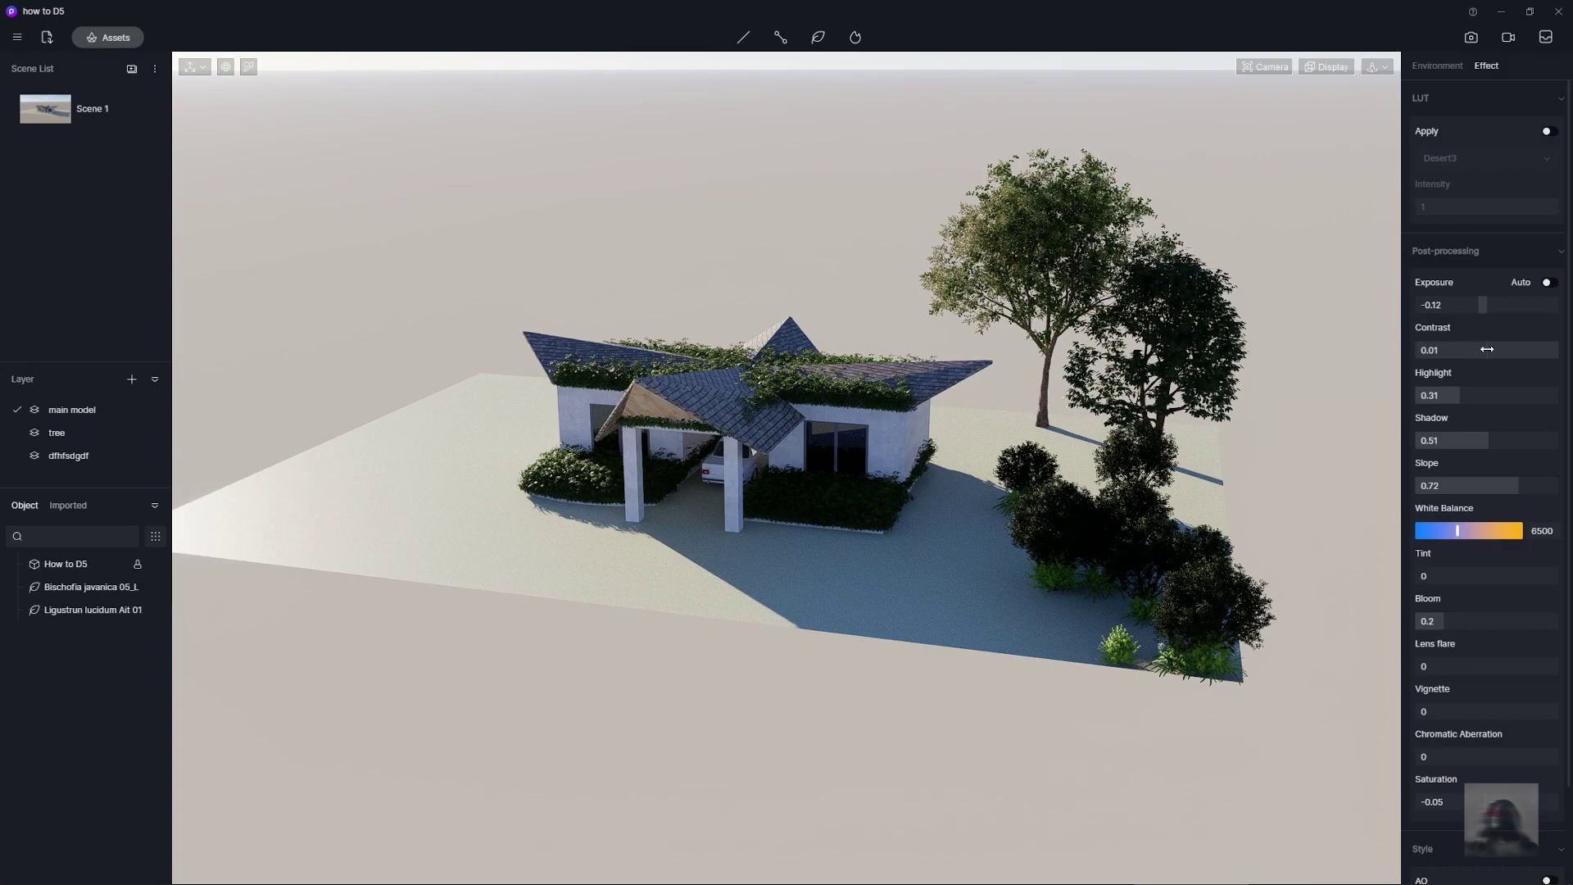
{"action": "left_click_drag", "start_coordinate": [1487, 349], "coordinate": [1479, 442]}
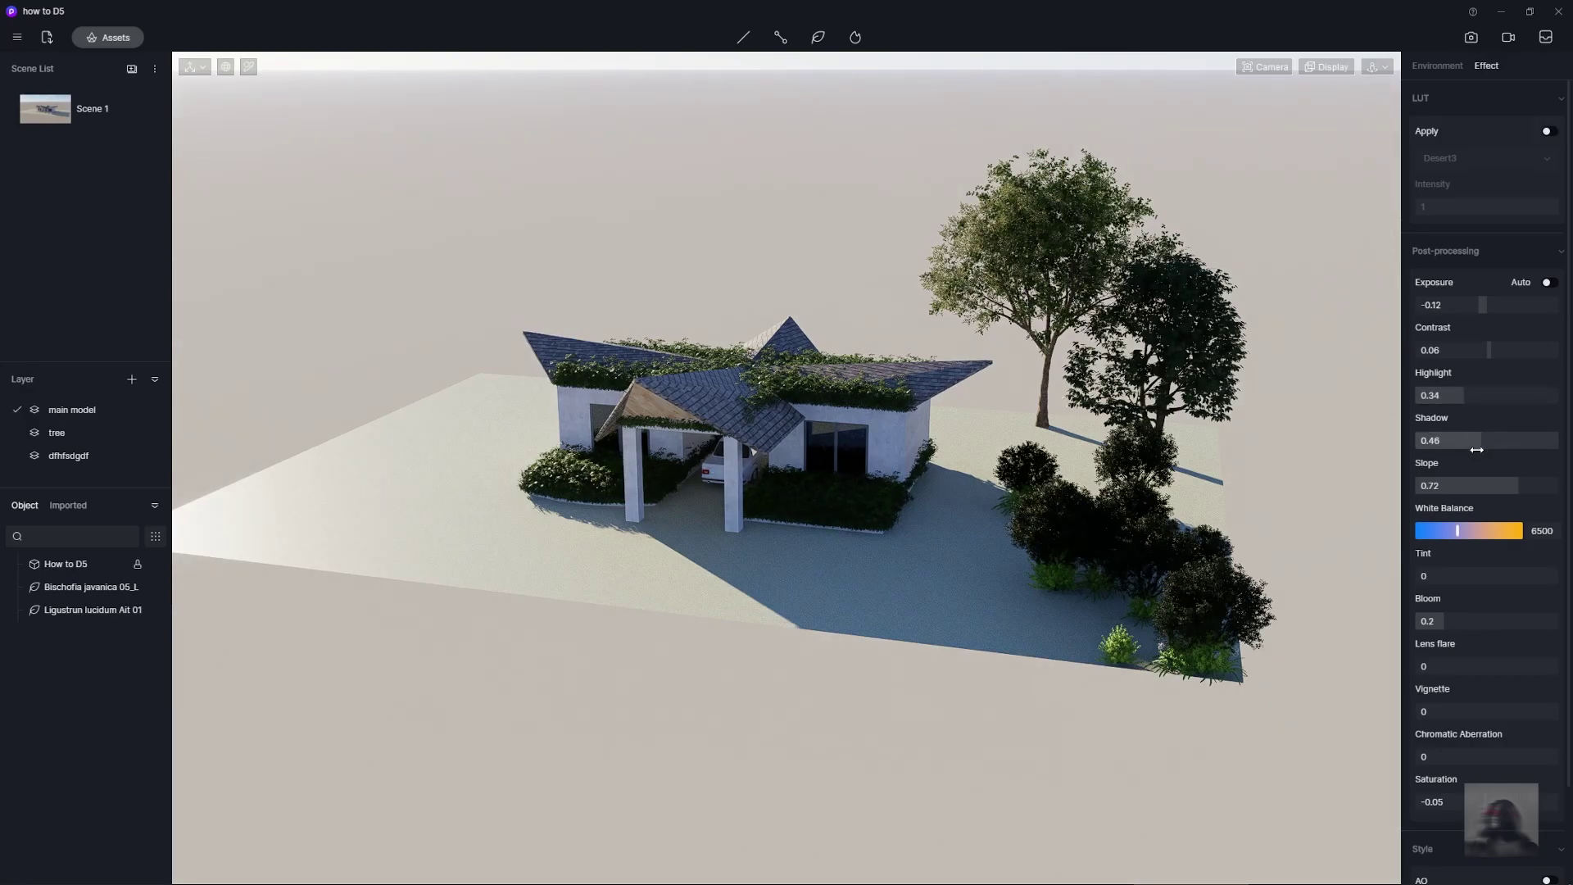
{"action": "left_click_drag", "start_coordinate": [1456, 531], "coordinate": [1463, 531]}
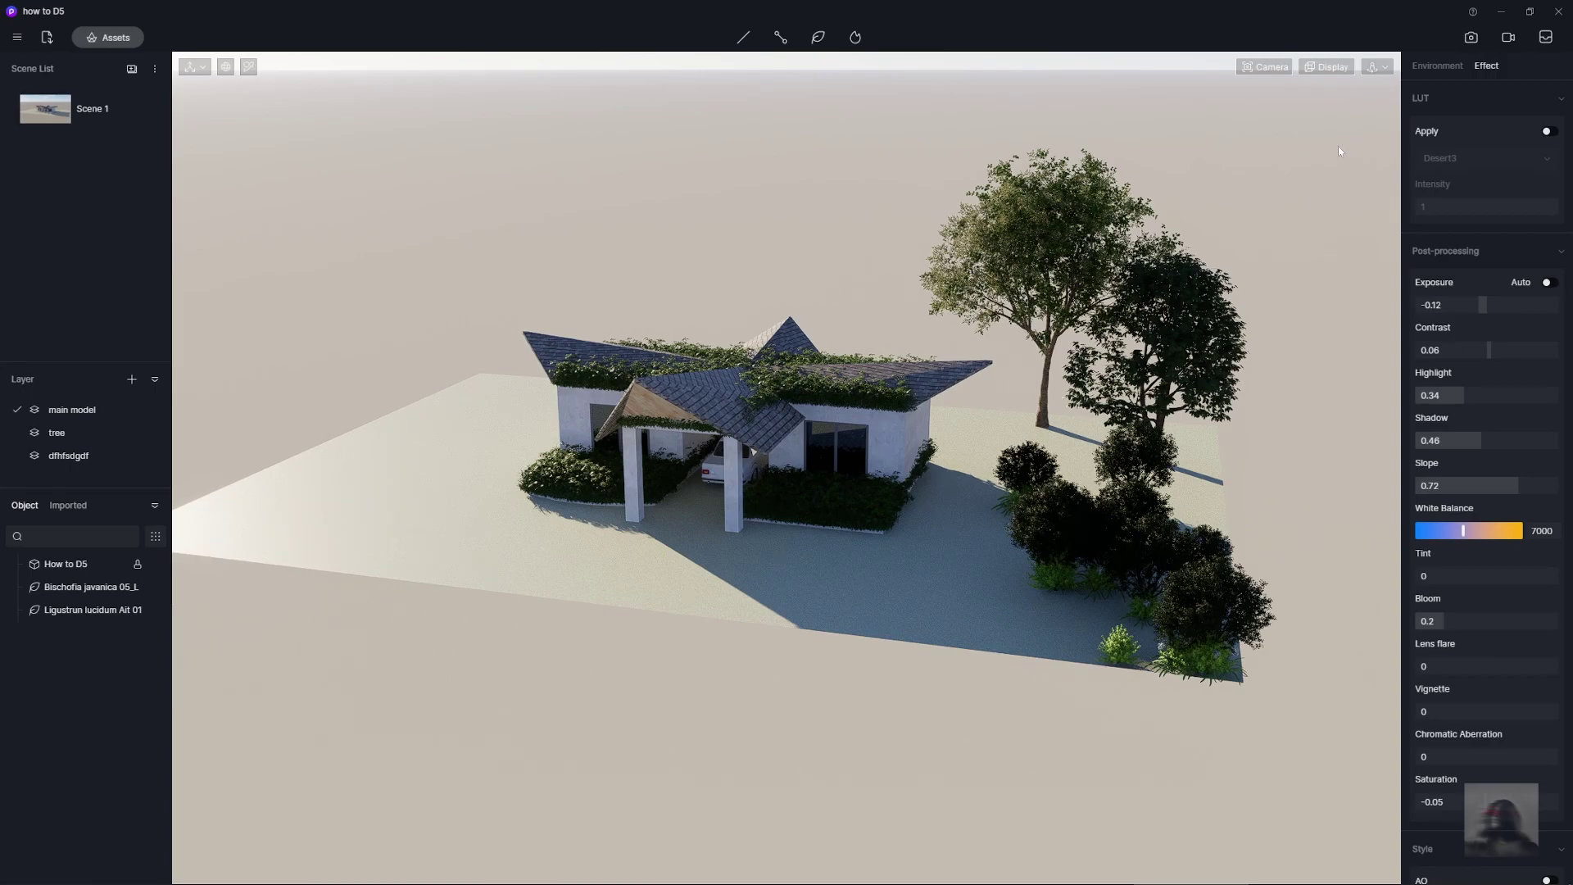
Apply the Modern Dystopian Action LUT to the scene and adjust its intensity
{"action": "left_click", "coordinate": [1548, 133]}
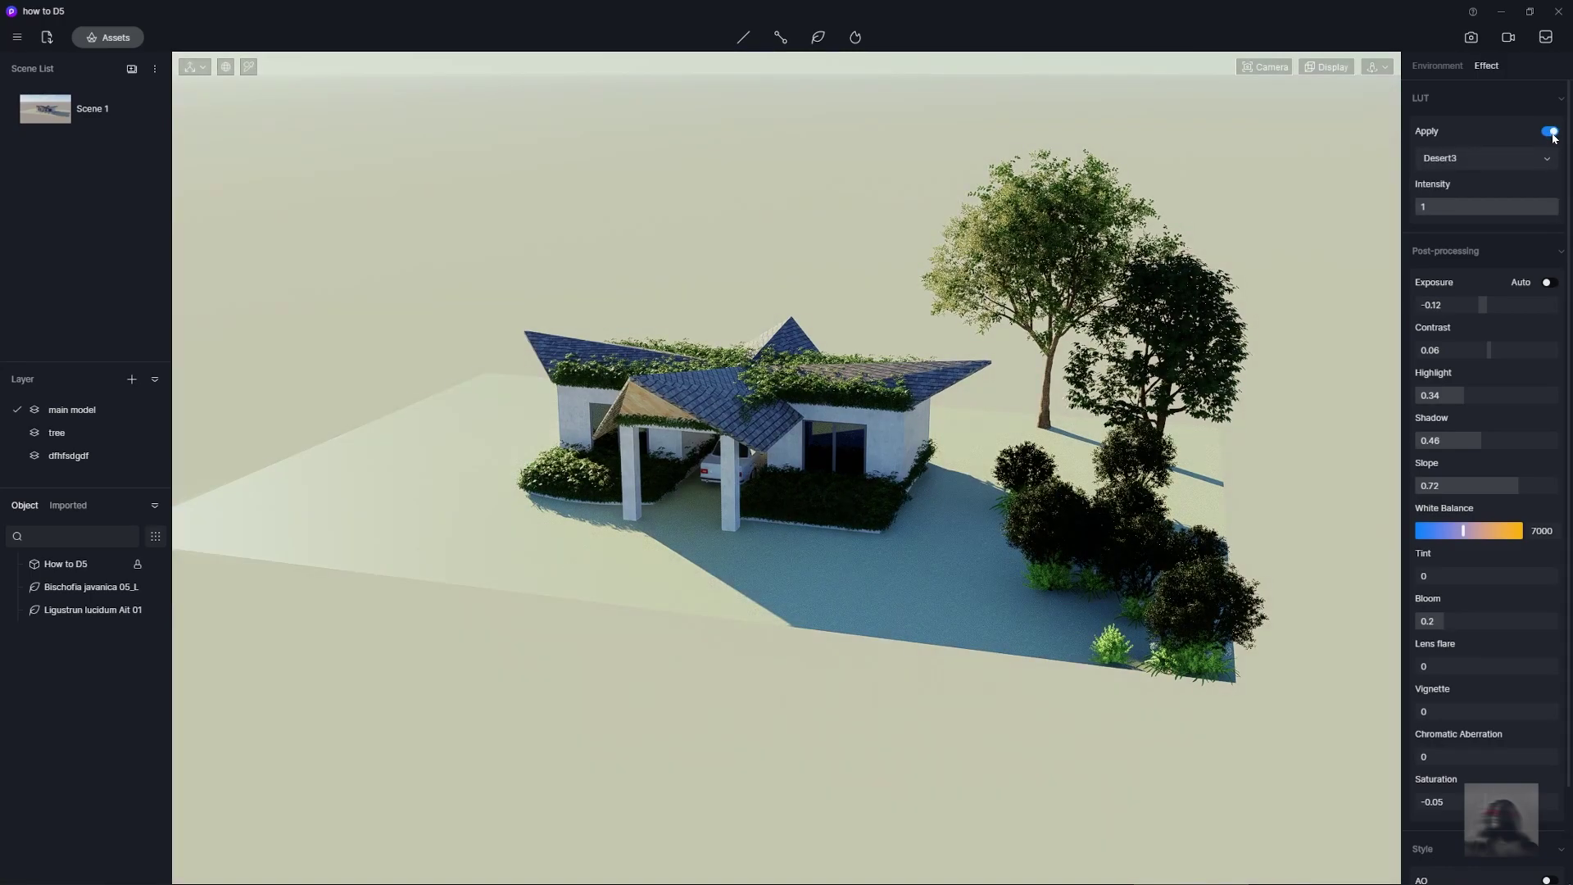
{"action": "left_click", "coordinate": [1516, 158]}
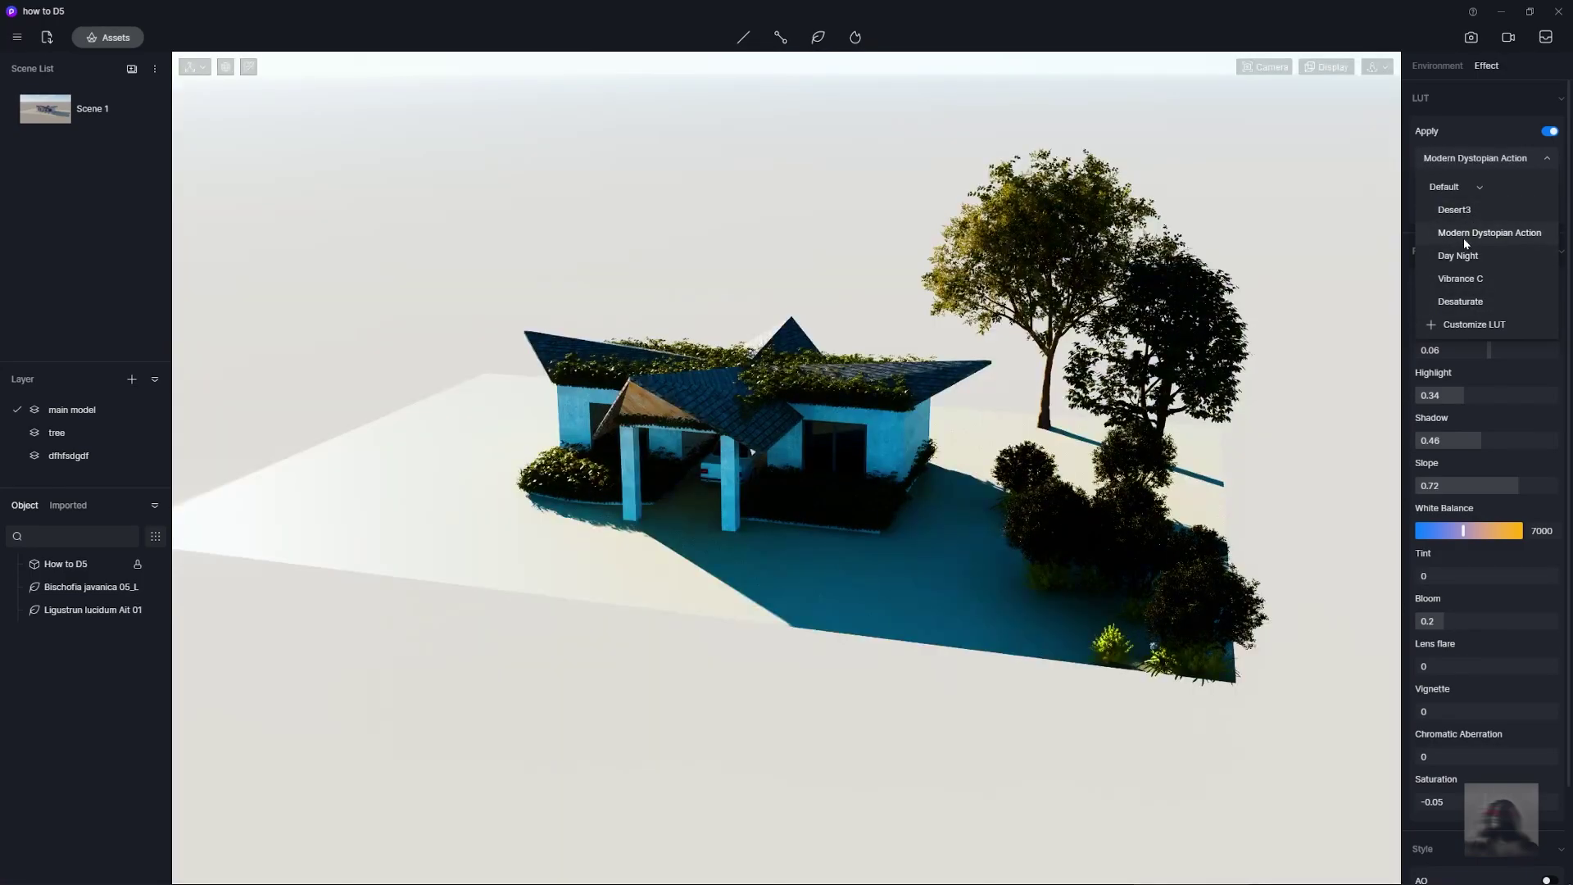
{"action": "left_click", "coordinate": [1464, 238]}
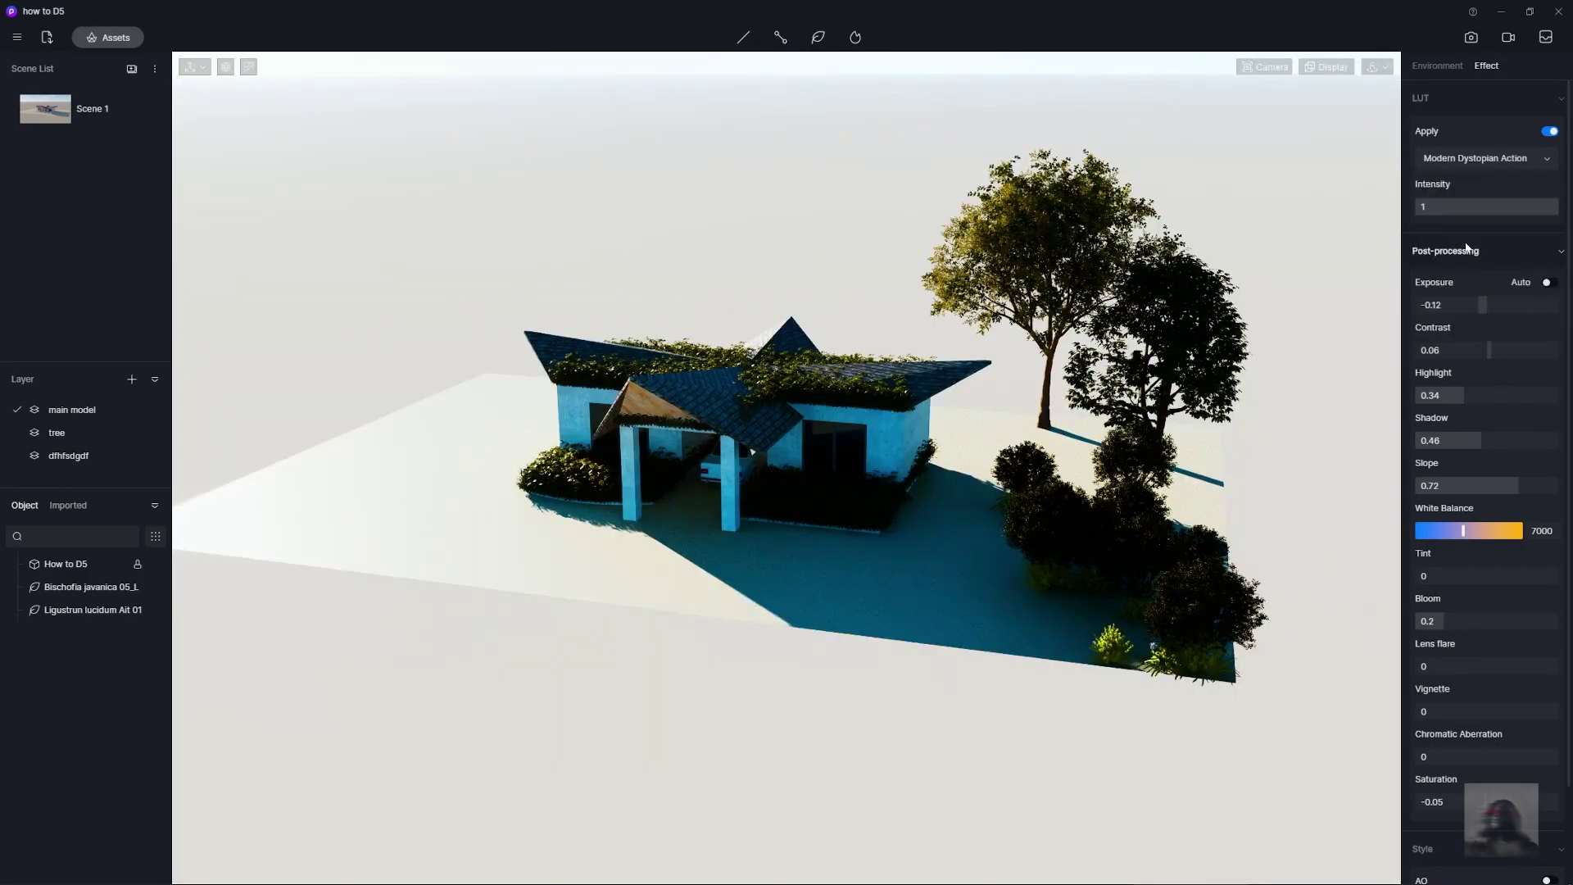
{"action": "mouse_move", "coordinate": [1443, 208]}
{"action": "left_mouse_down"}
{"action": "mouse_move", "coordinate": [1509, 210]}
{"action": "mouse_move", "coordinate": [1446, 208]}
{"action": "left_mouse_up"}
{"action": "left_click", "coordinate": [1547, 155]}
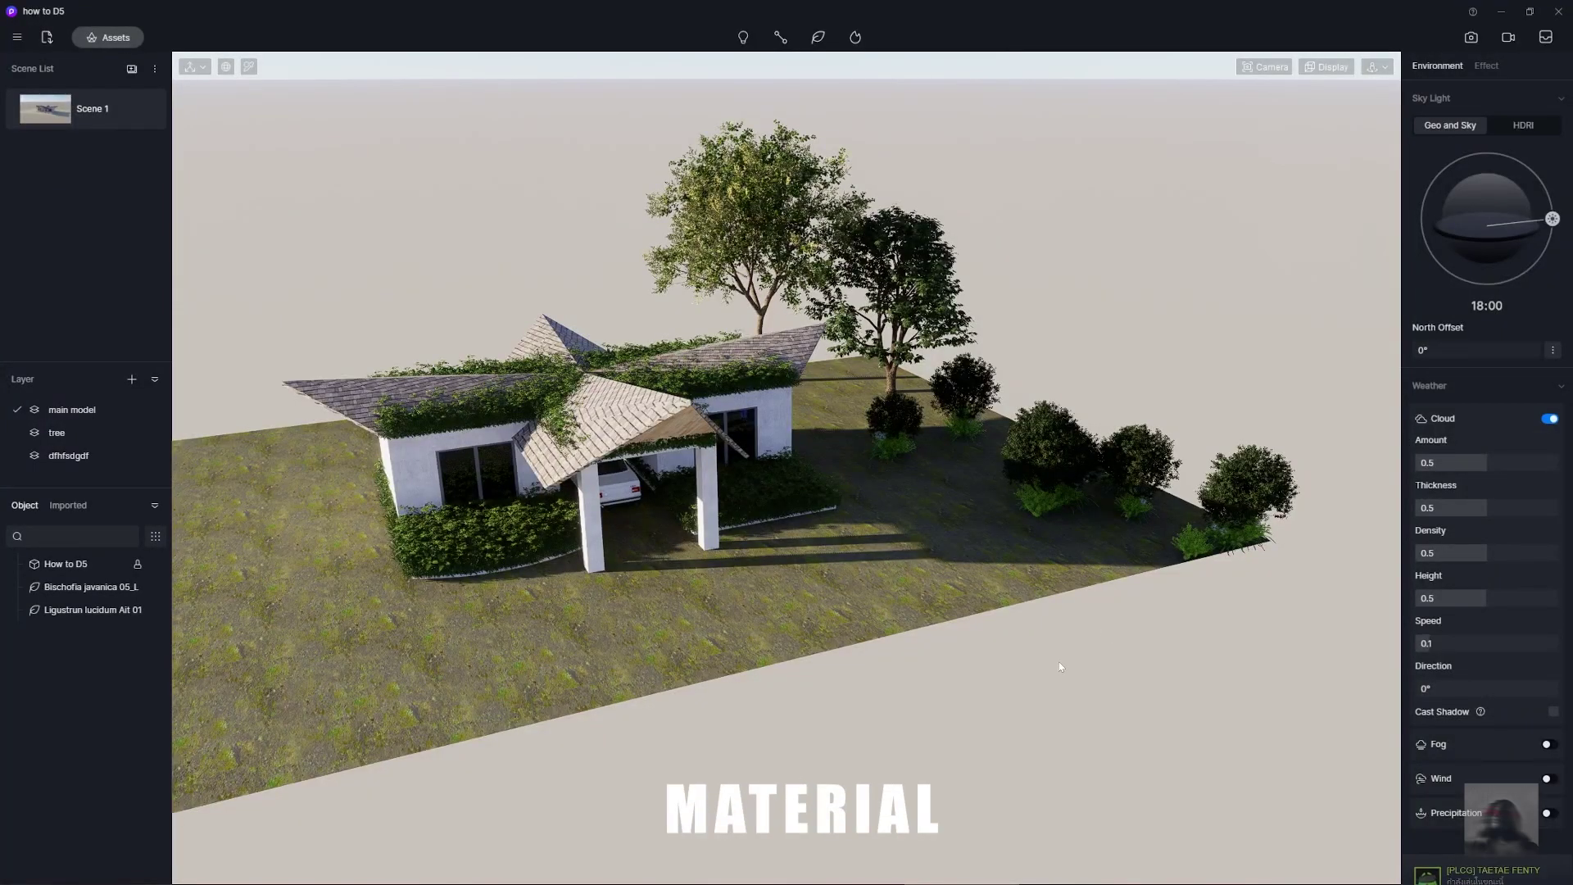
Select the ground's Gravel Mossy Ground material and show its base color map settings
{"action": "middle_click_drag", "start_coordinate": [898, 577], "coordinate": [879, 615]}
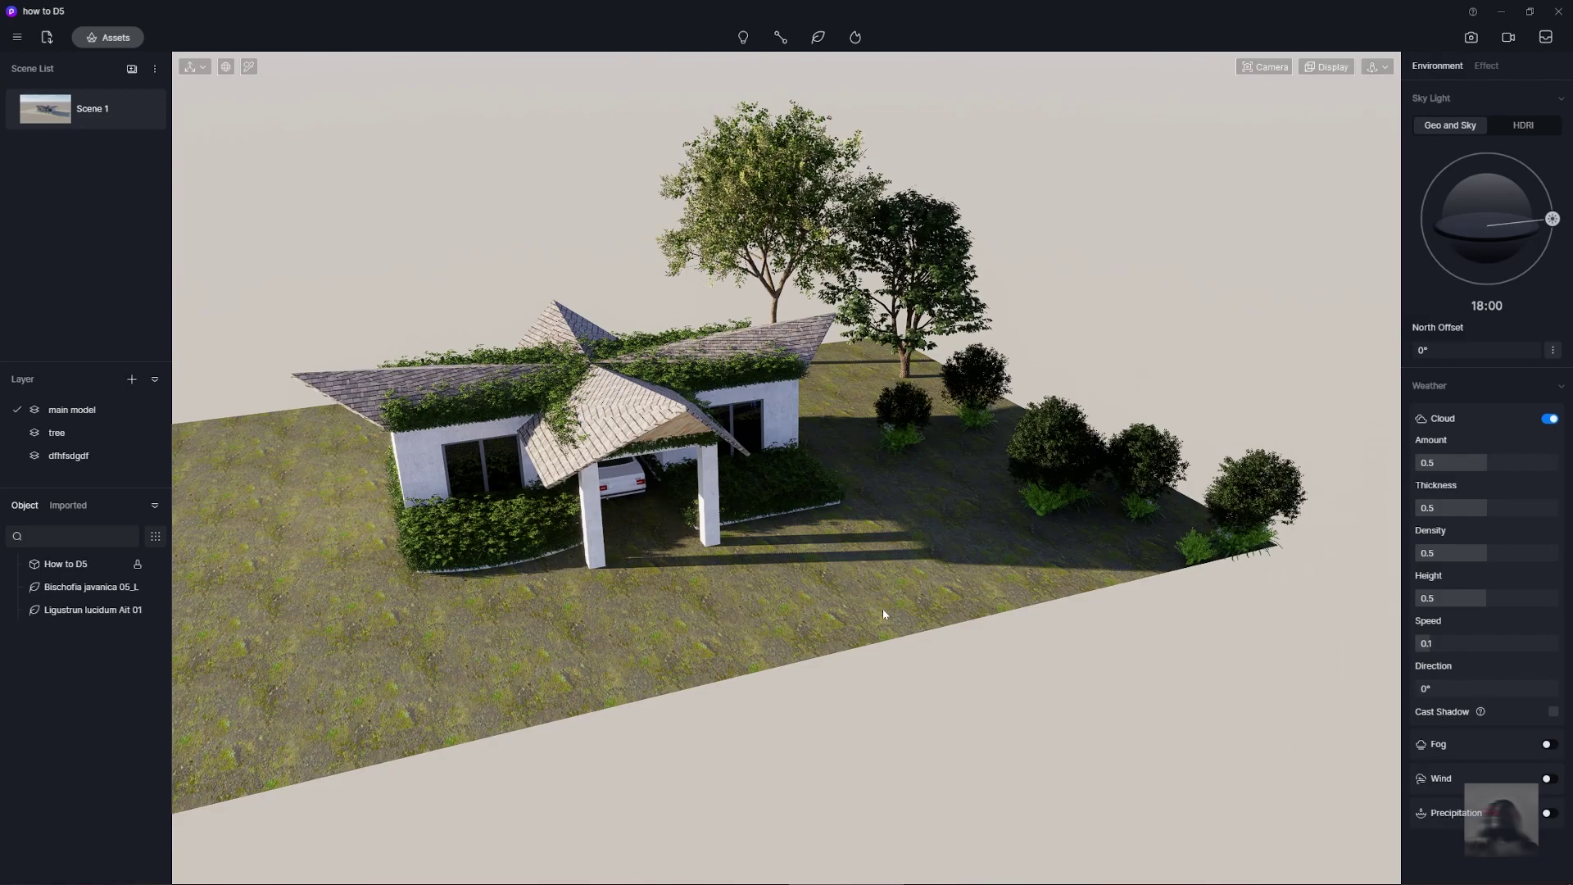
{"action": "right_click_drag", "start_coordinate": [883, 613], "coordinate": [844, 600]}
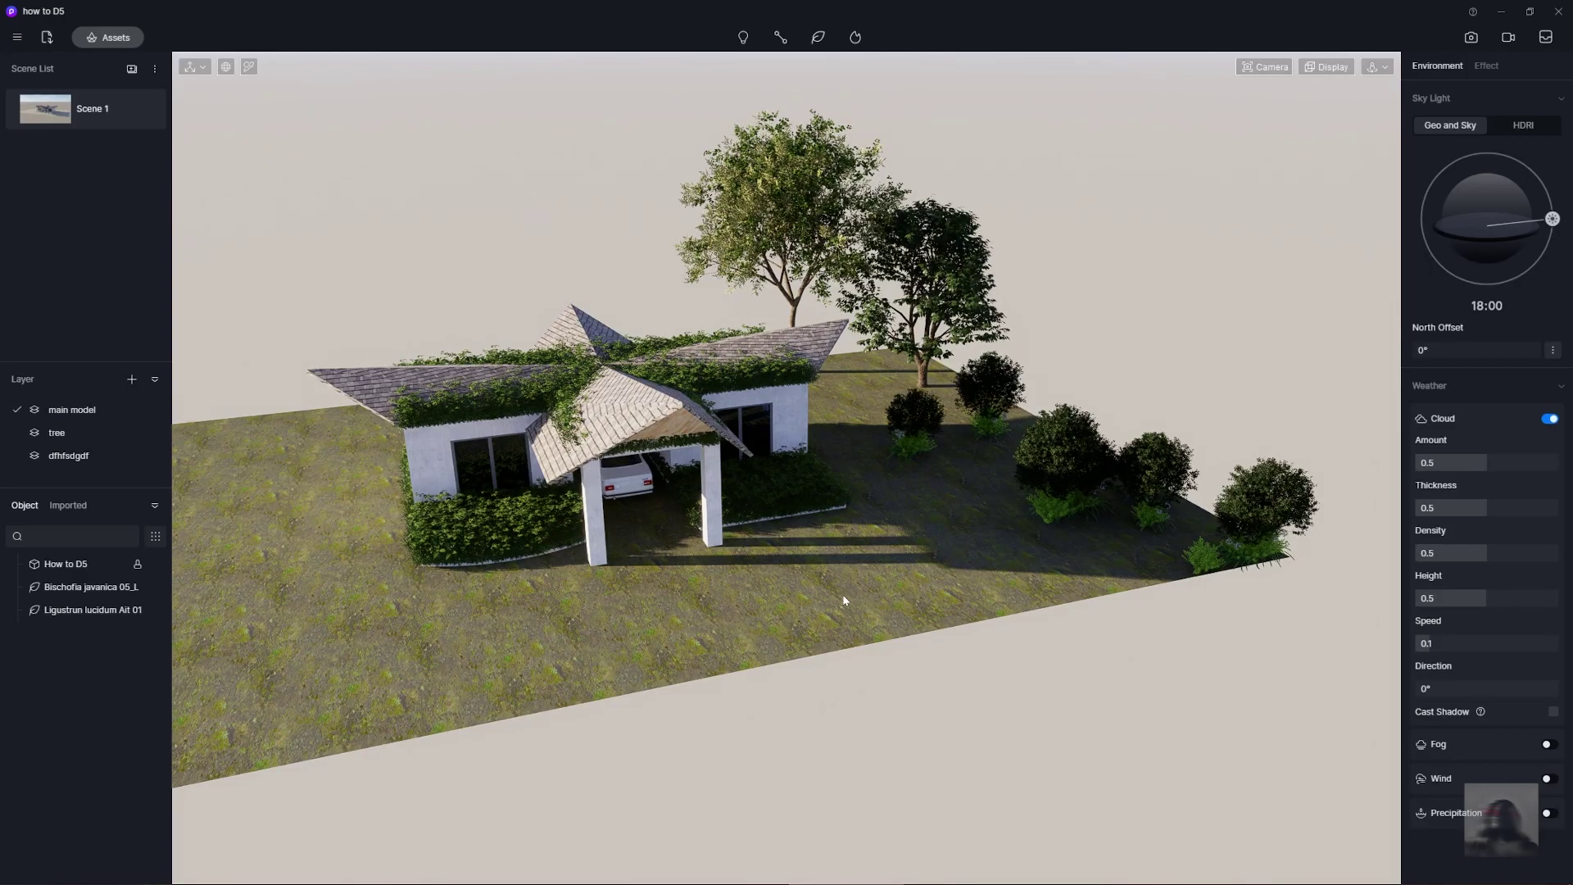
{"action": "right_click_drag", "start_coordinate": [886, 634], "coordinate": [852, 594]}
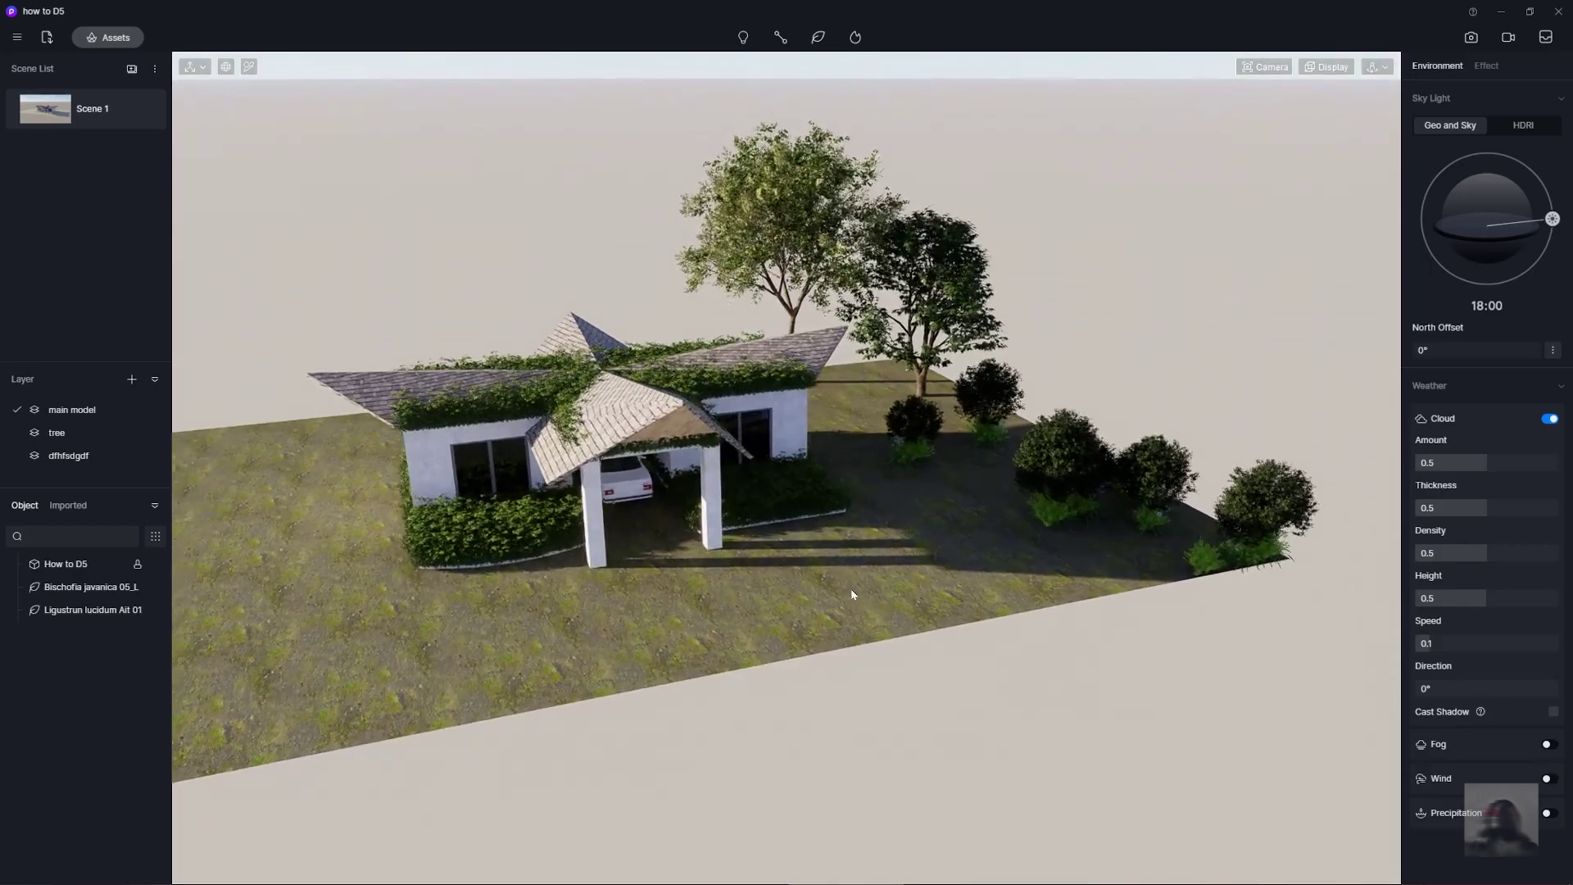
{"action": "left_click", "coordinate": [851, 593]}
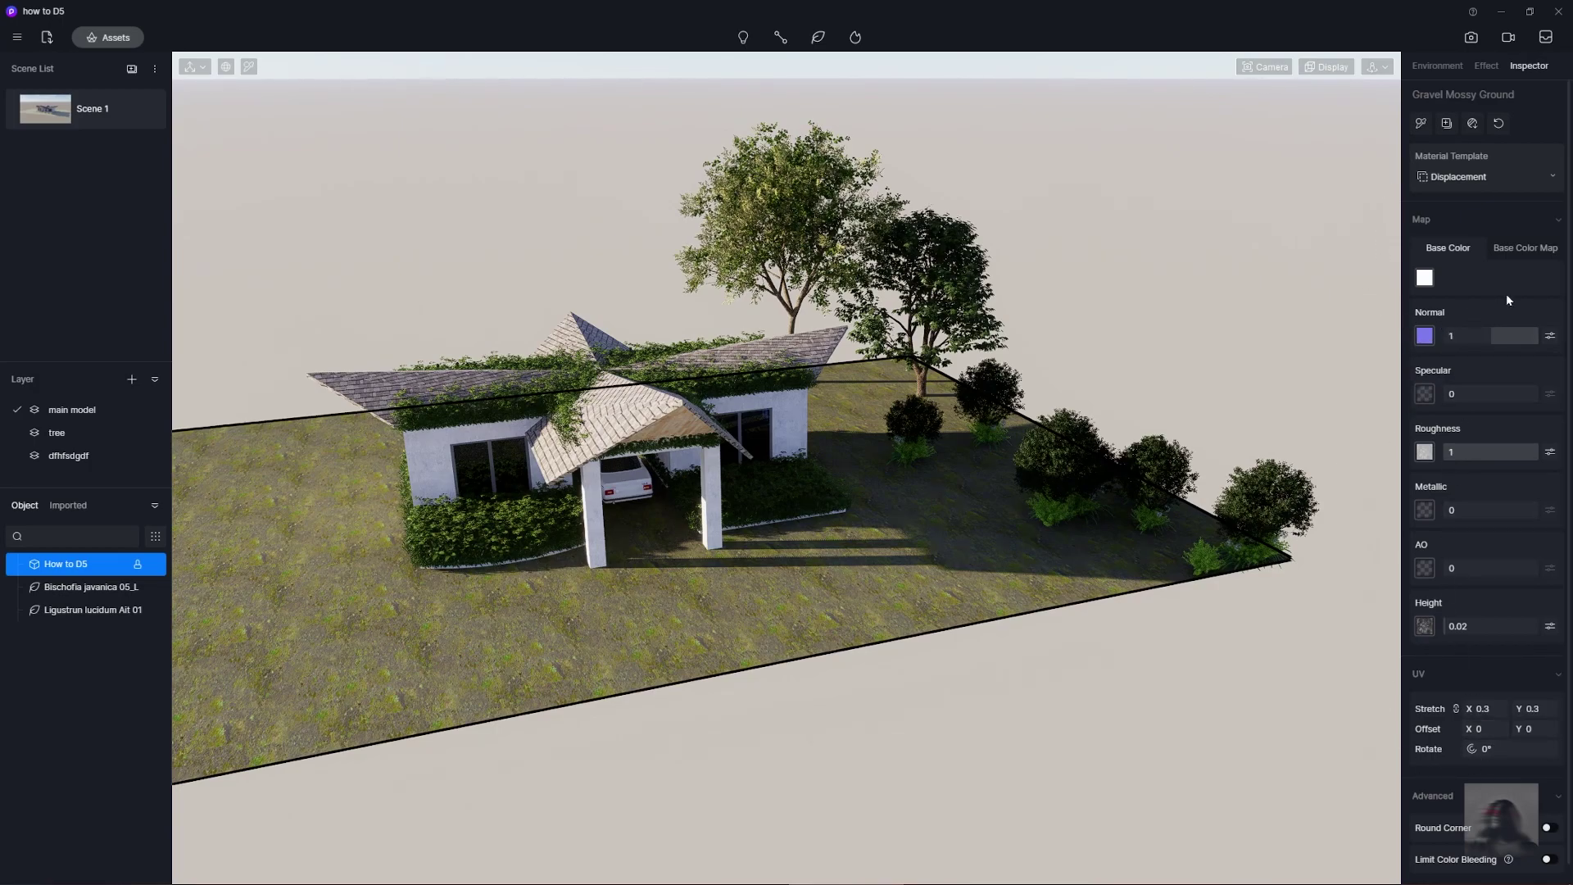
{"action": "left_click", "coordinate": [1520, 249]}
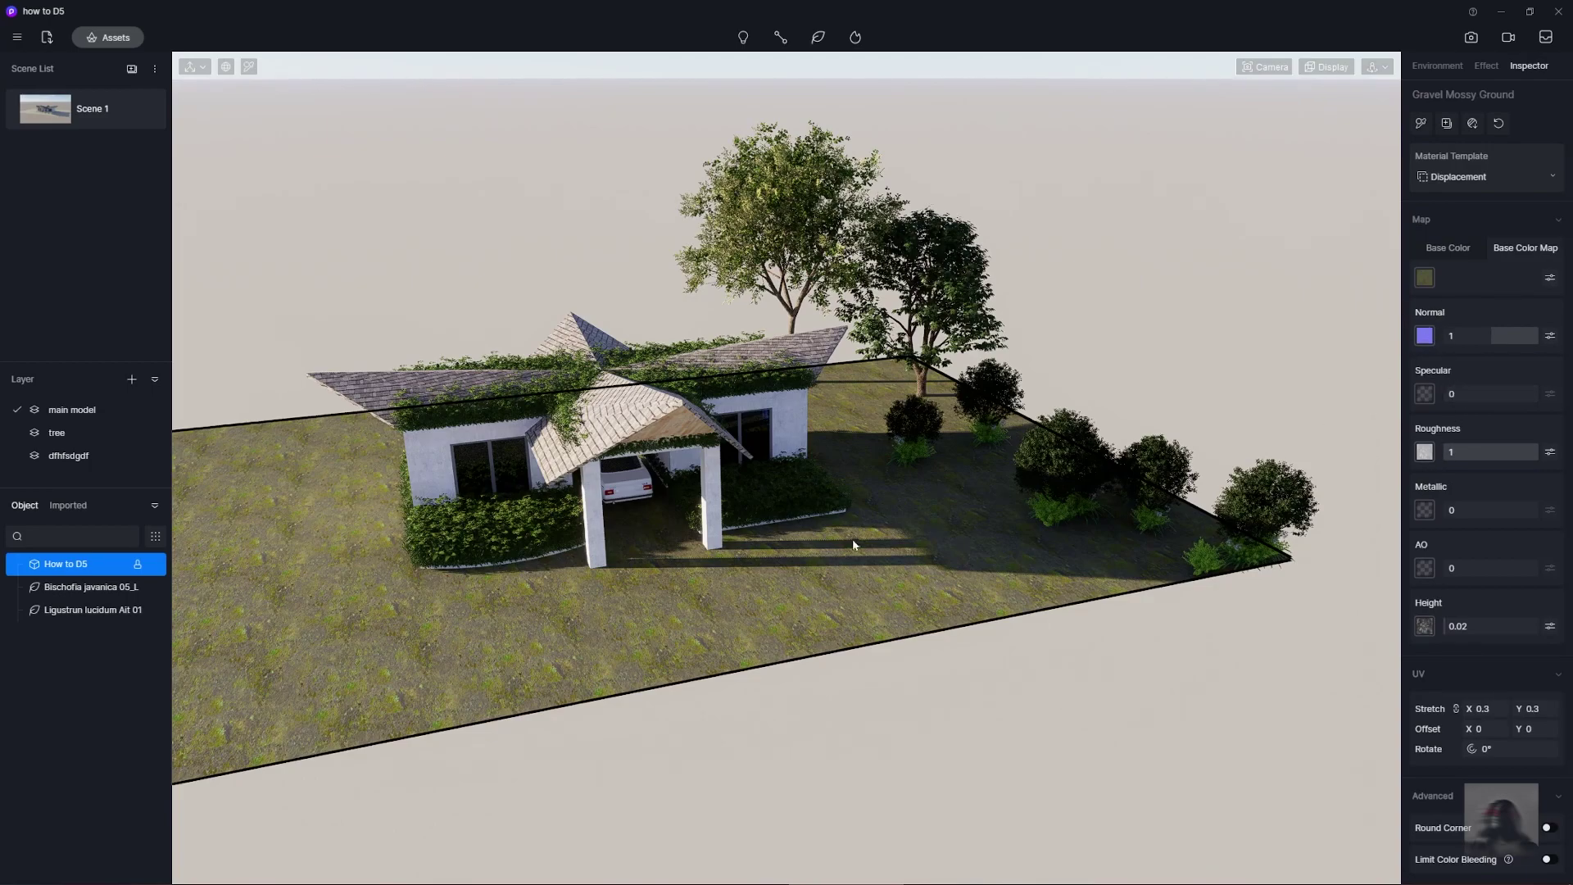
Replace the ground material's base color map with TexturesCom_Ground_Soil20_2.5x2.5_1K_albedo from the Downloads folder
{"action": "right_click_drag", "start_coordinate": [852, 538], "coordinate": [774, 562]}
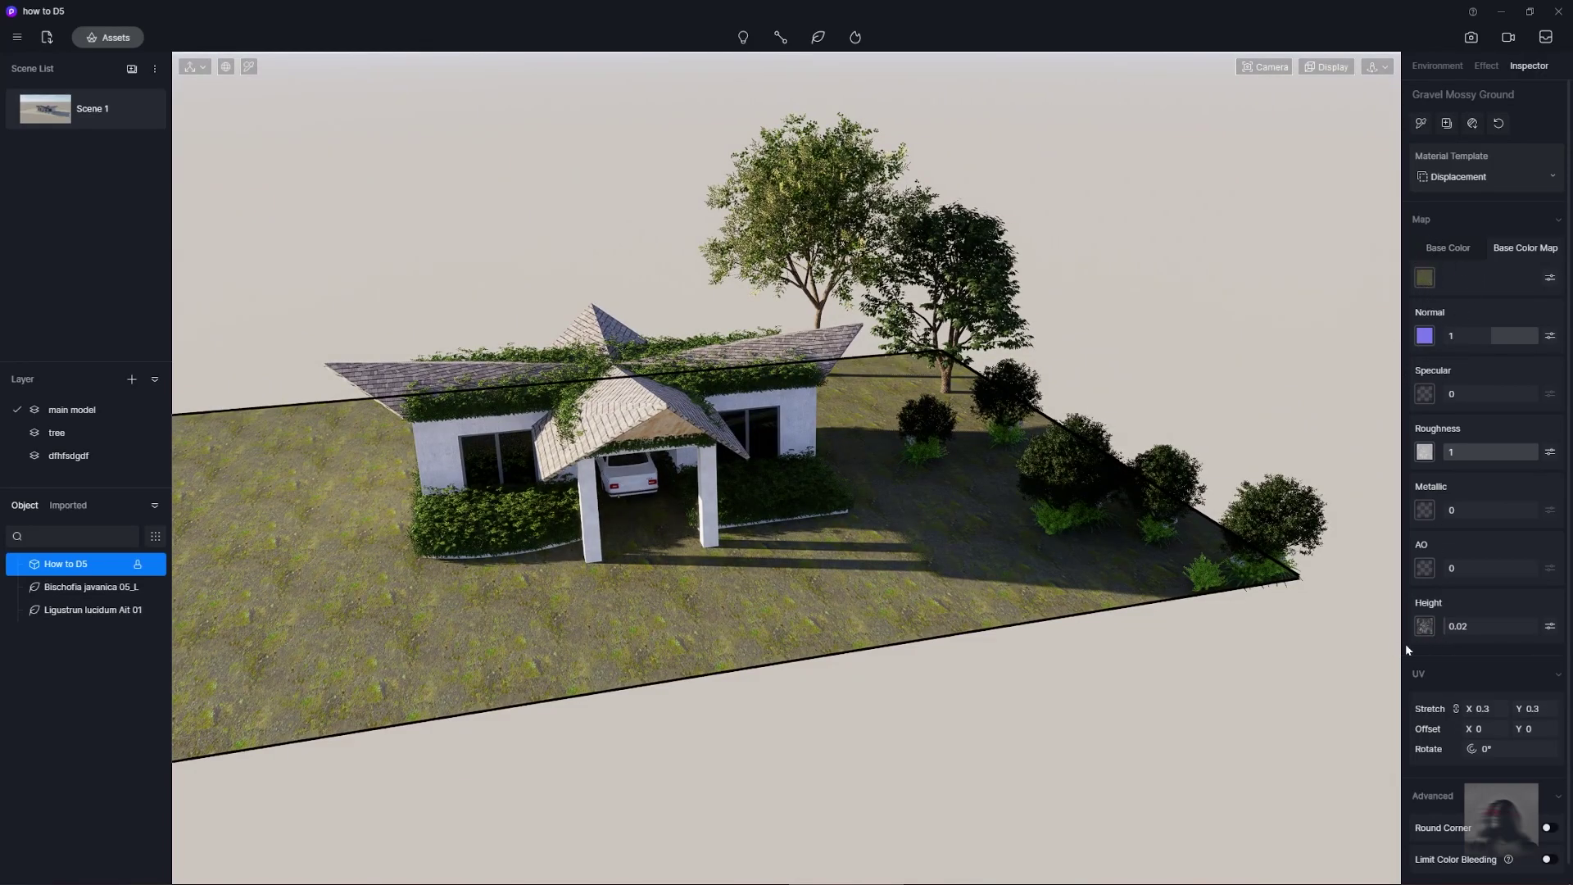
{"action": "right_click_drag", "start_coordinate": [1364, 549], "coordinate": [1065, 557]}
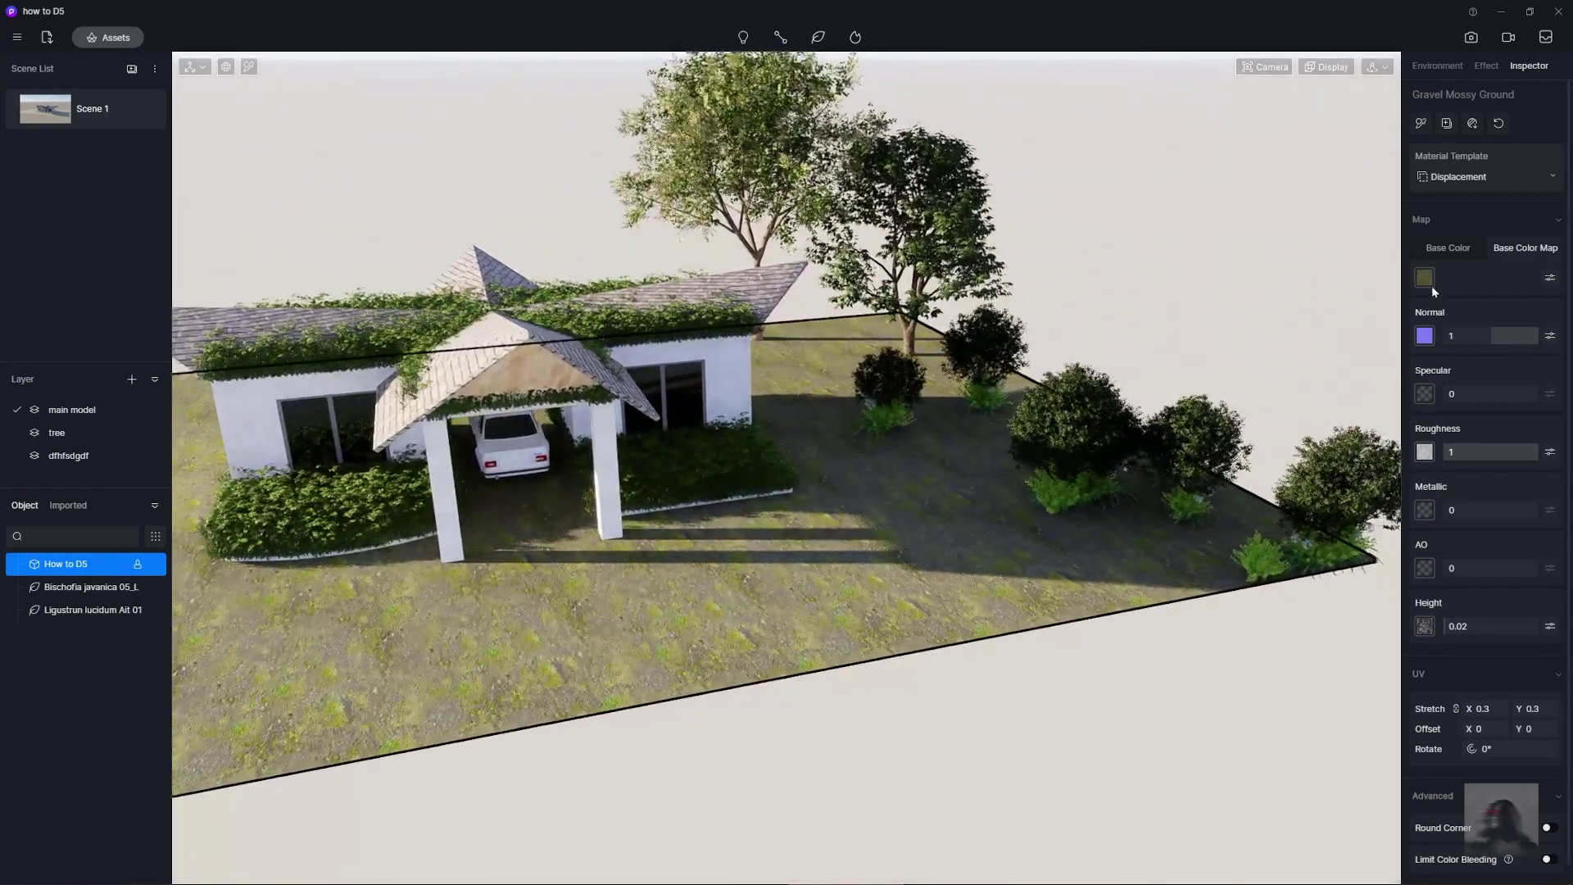
{"action": "right_click_drag", "start_coordinate": [1263, 424], "coordinate": [1000, 538]}
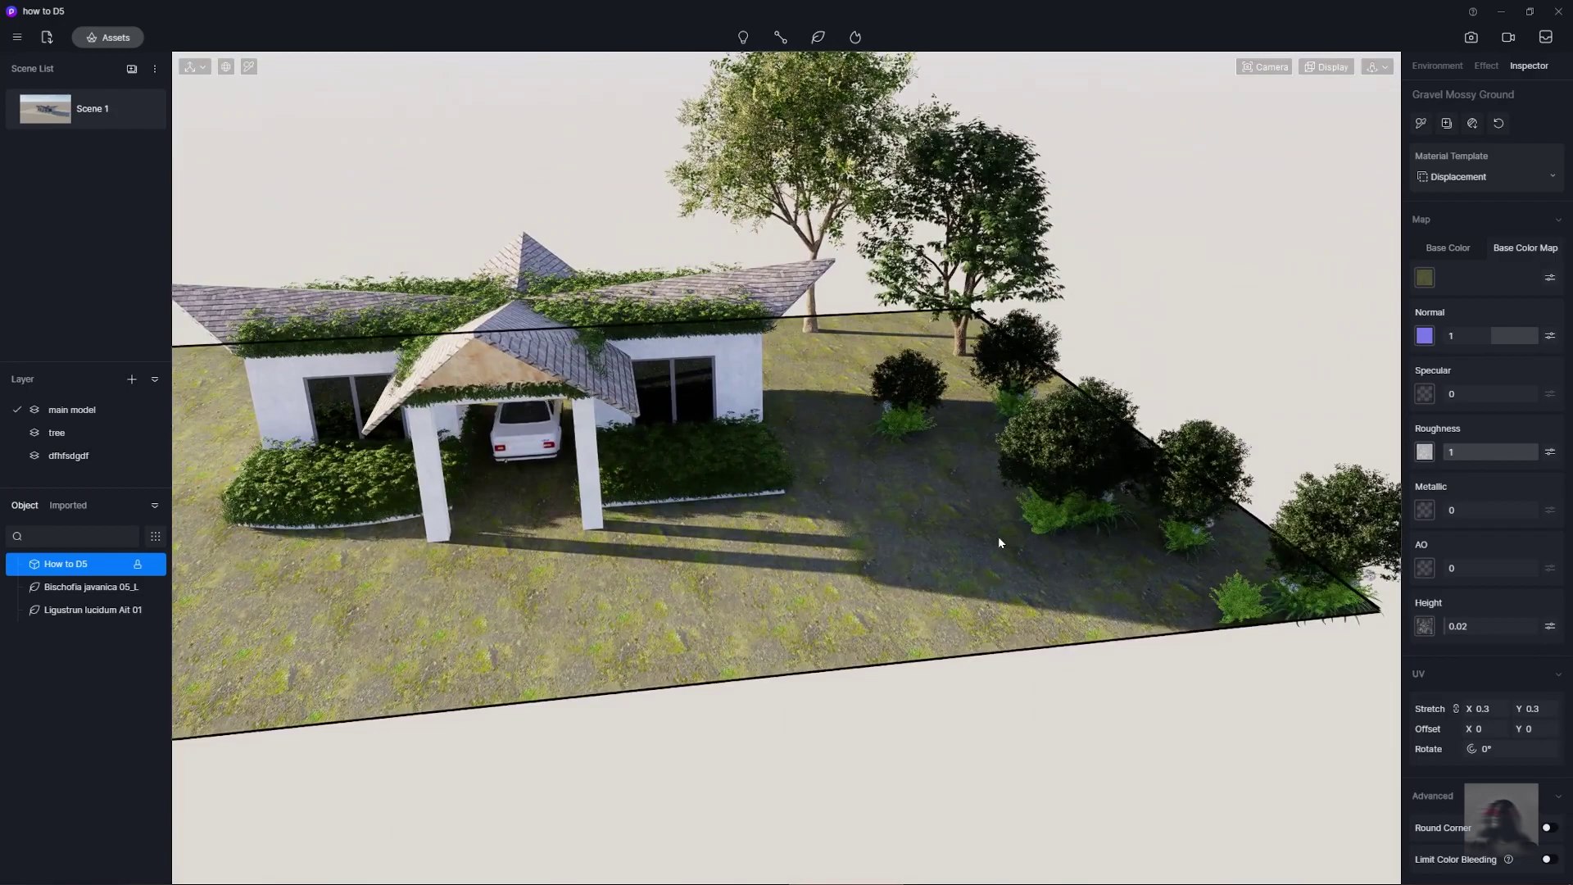
{"action": "left_click", "coordinate": [1424, 278]}
{"action": "scroll", "coordinate": [393, 213], "scroll_direction": "down", "scroll_amount": 2}
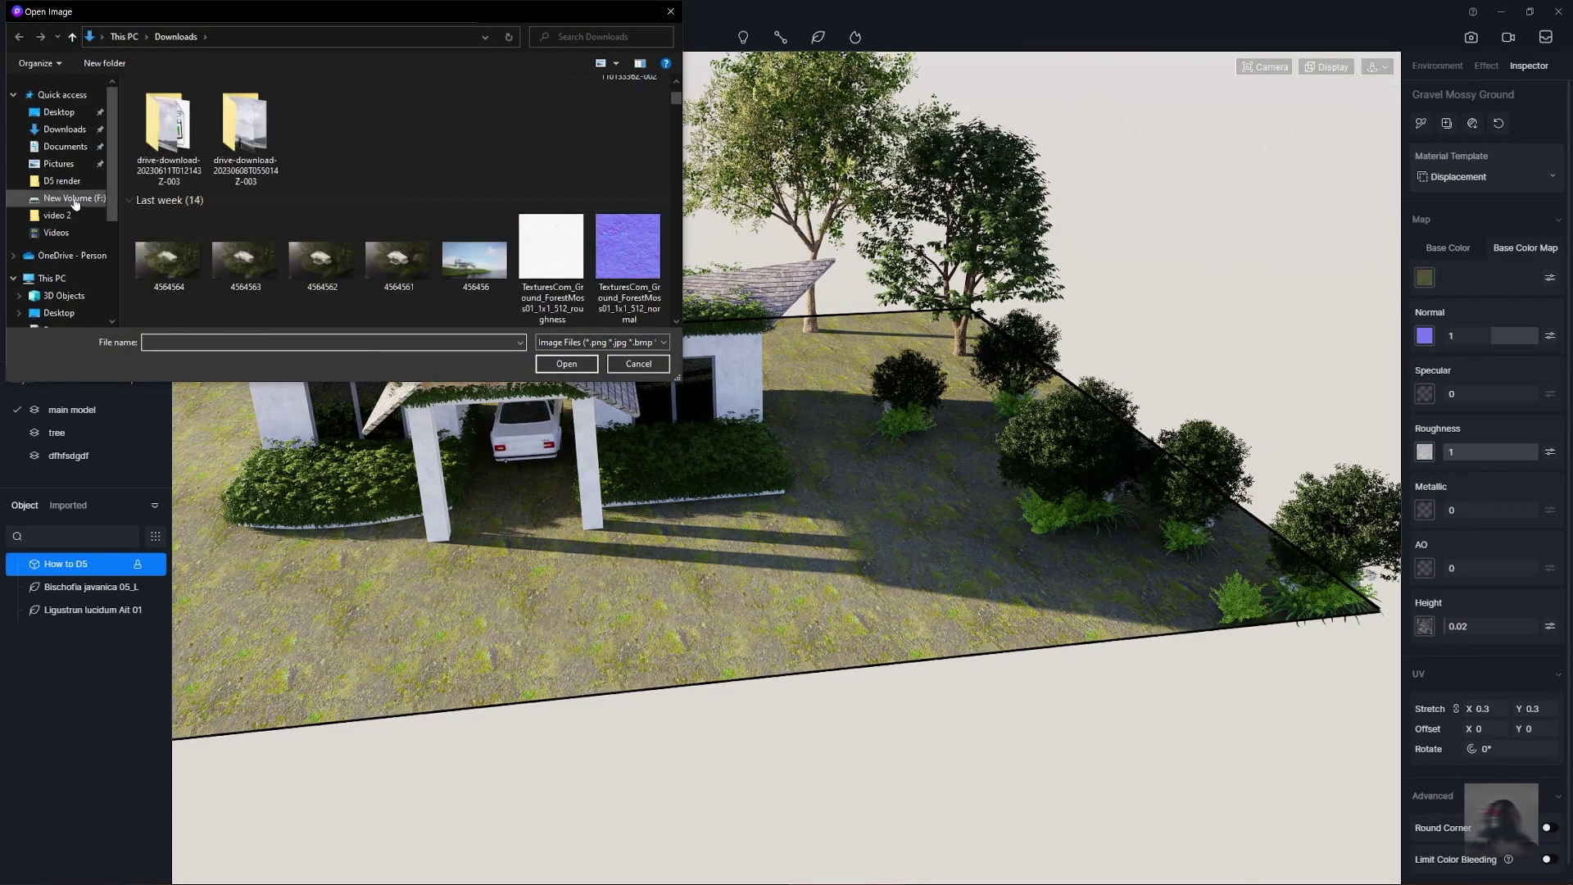
{"action": "left_click", "coordinate": [63, 129]}
{"action": "scroll", "coordinate": [376, 224], "scroll_direction": "down", "scroll_amount": 5}
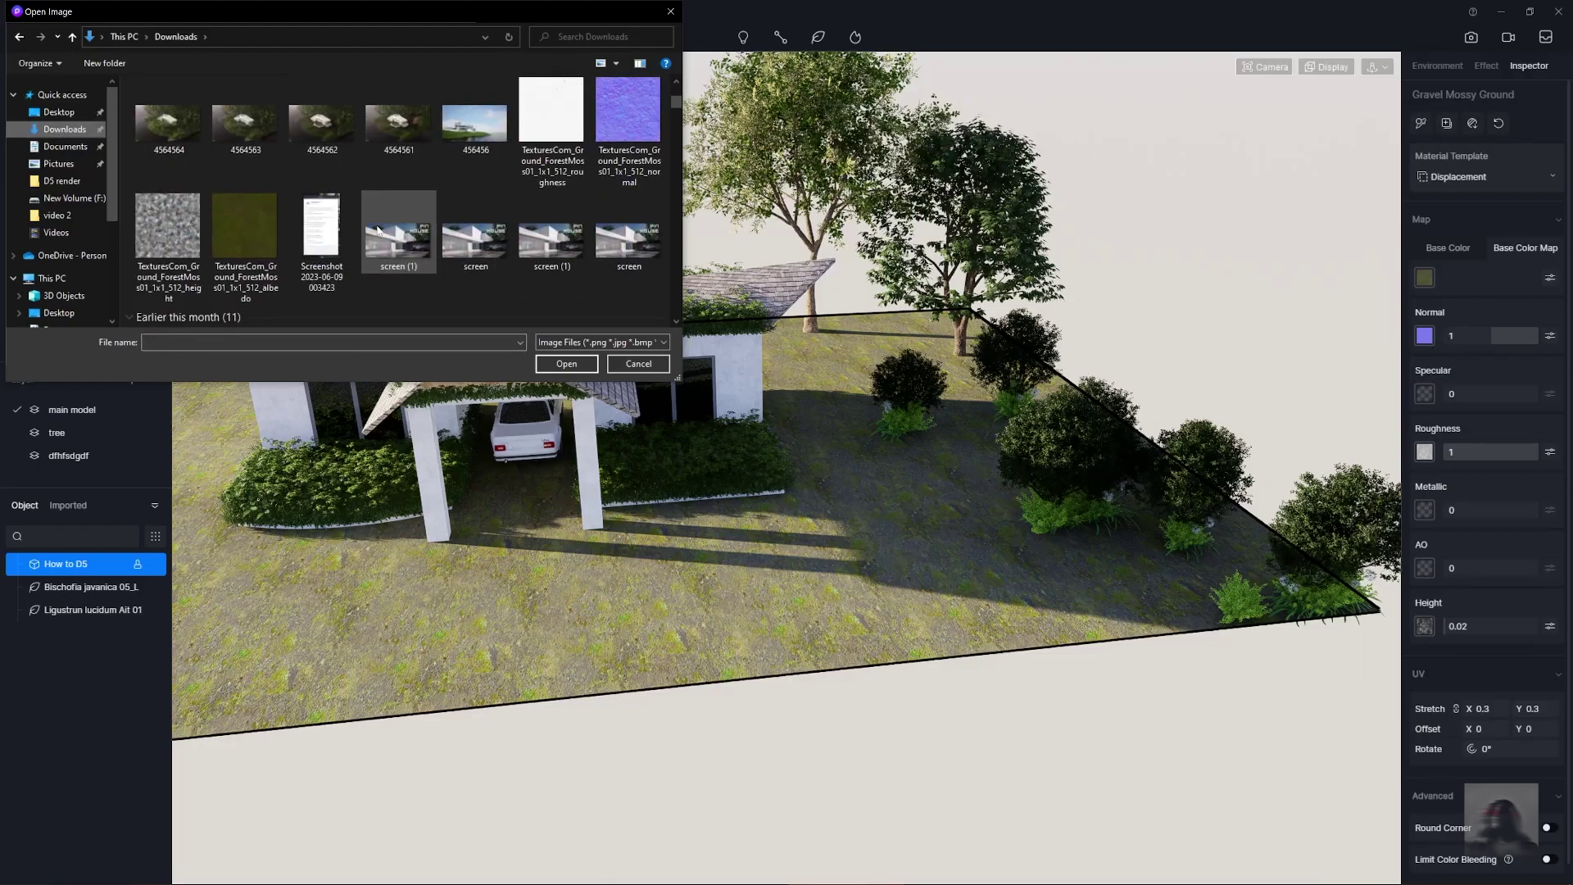
{"action": "scroll", "coordinate": [376, 229], "scroll_direction": "down", "scroll_amount": 3}
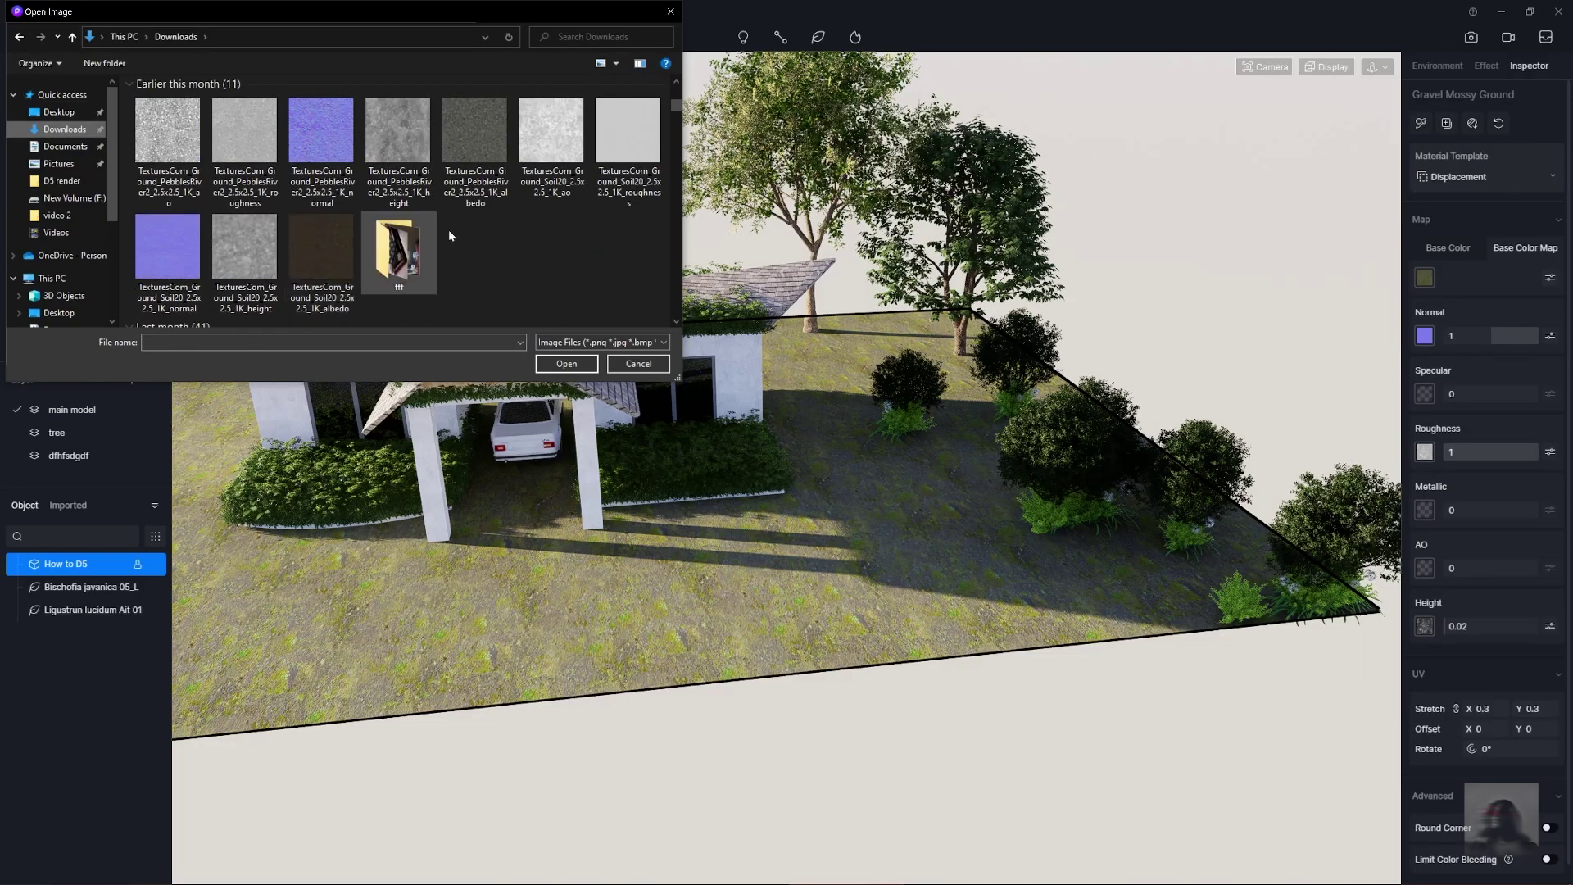
{"action": "left_click", "coordinate": [322, 254]}
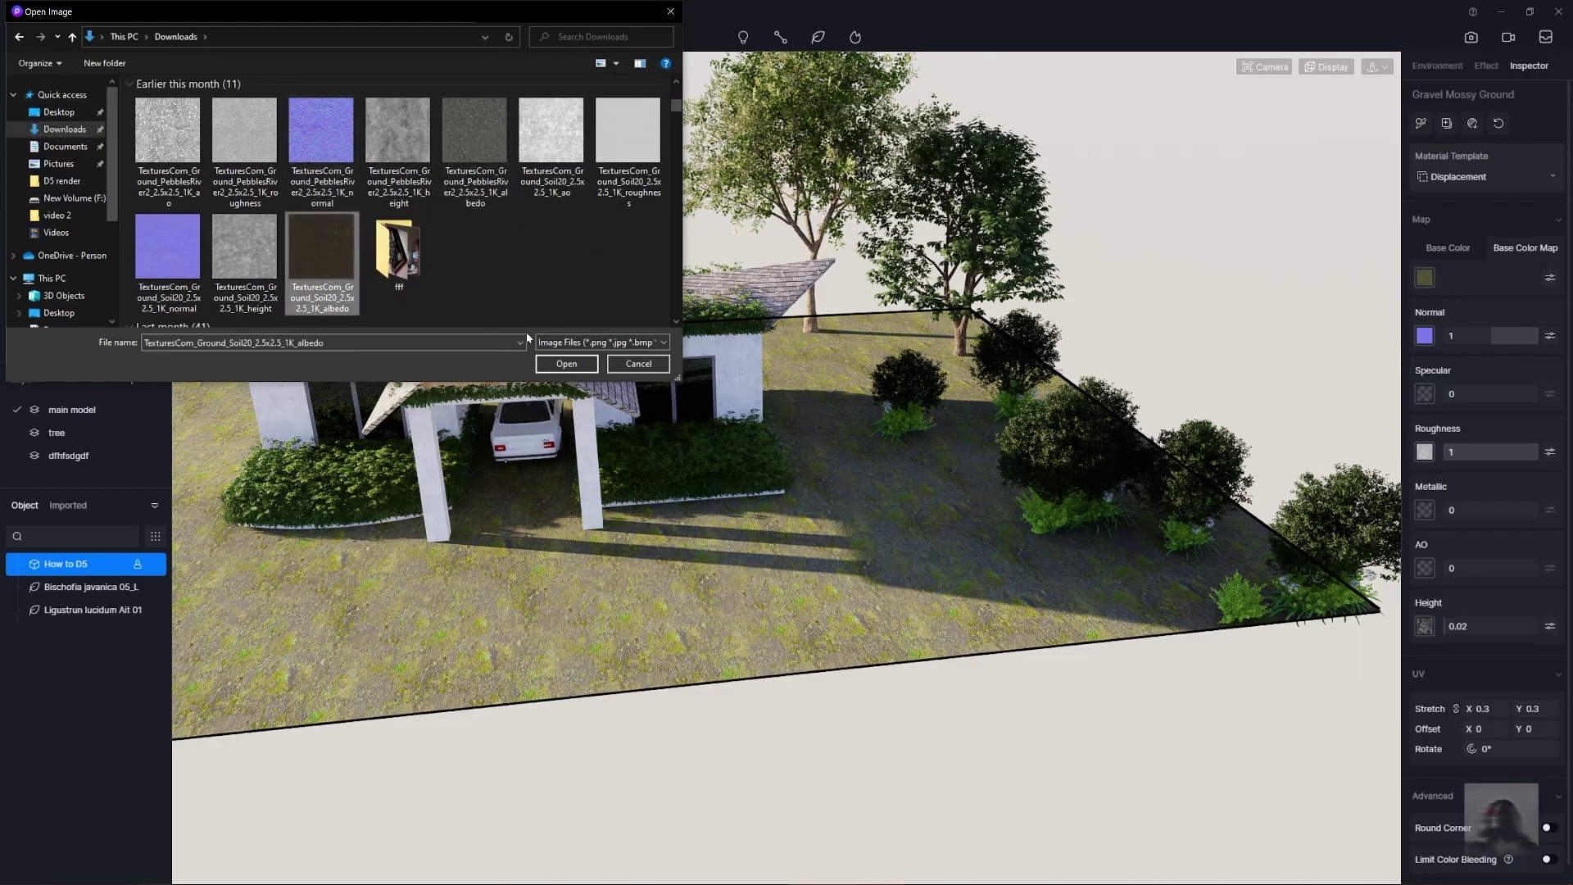
{"action": "left_click", "coordinate": [565, 366]}
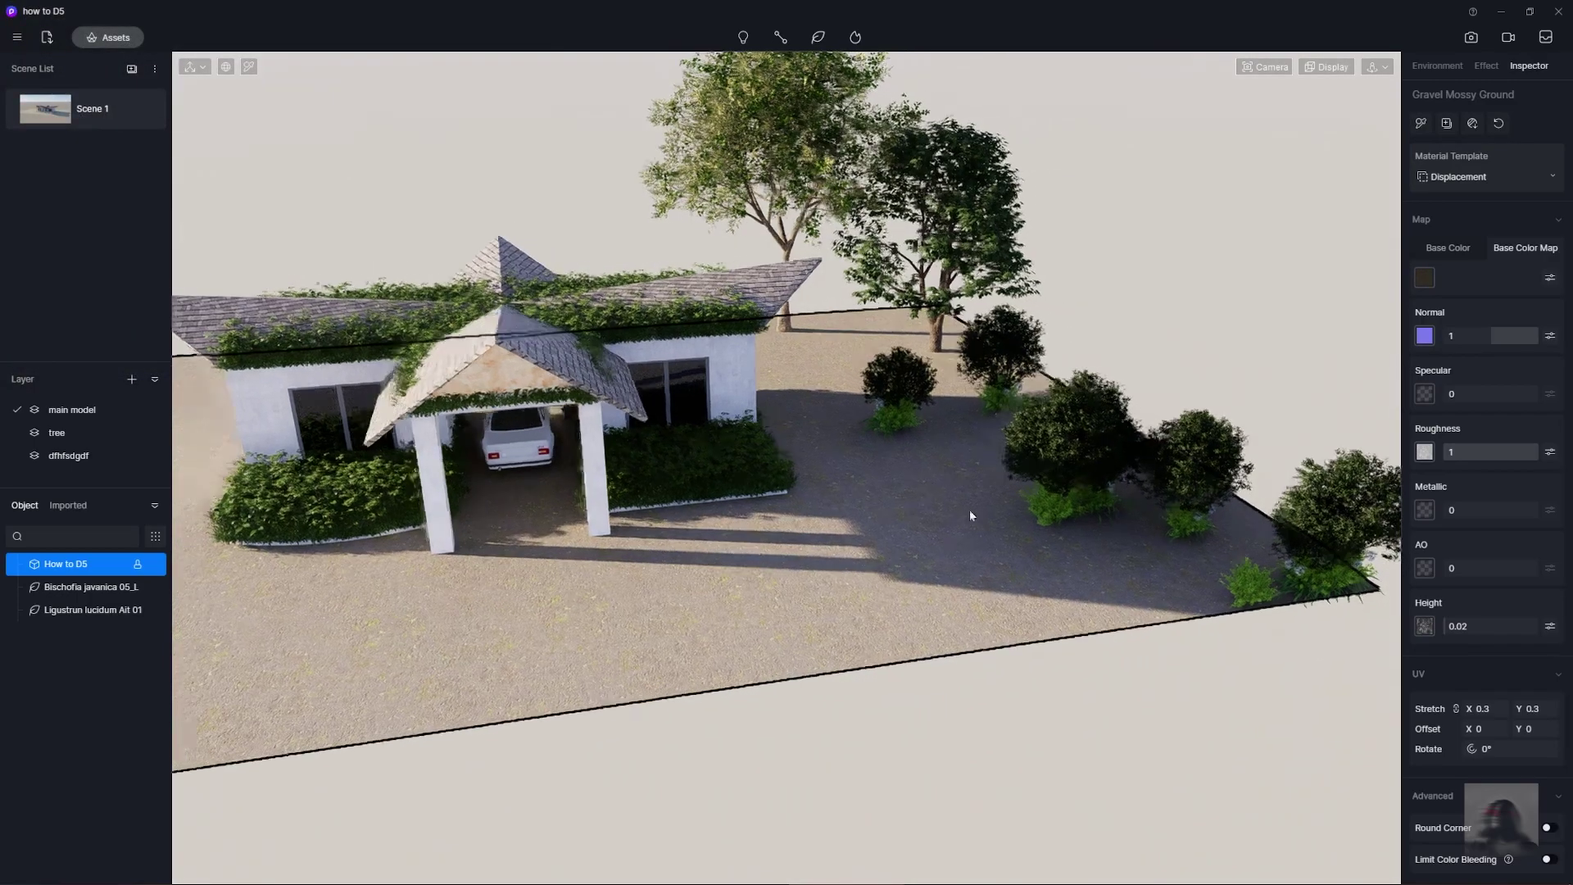
Set the ground material's UV stretch to 0.1 and change its material template to Grass
{"action": "right_click_drag", "start_coordinate": [970, 514], "coordinate": [937, 525]}
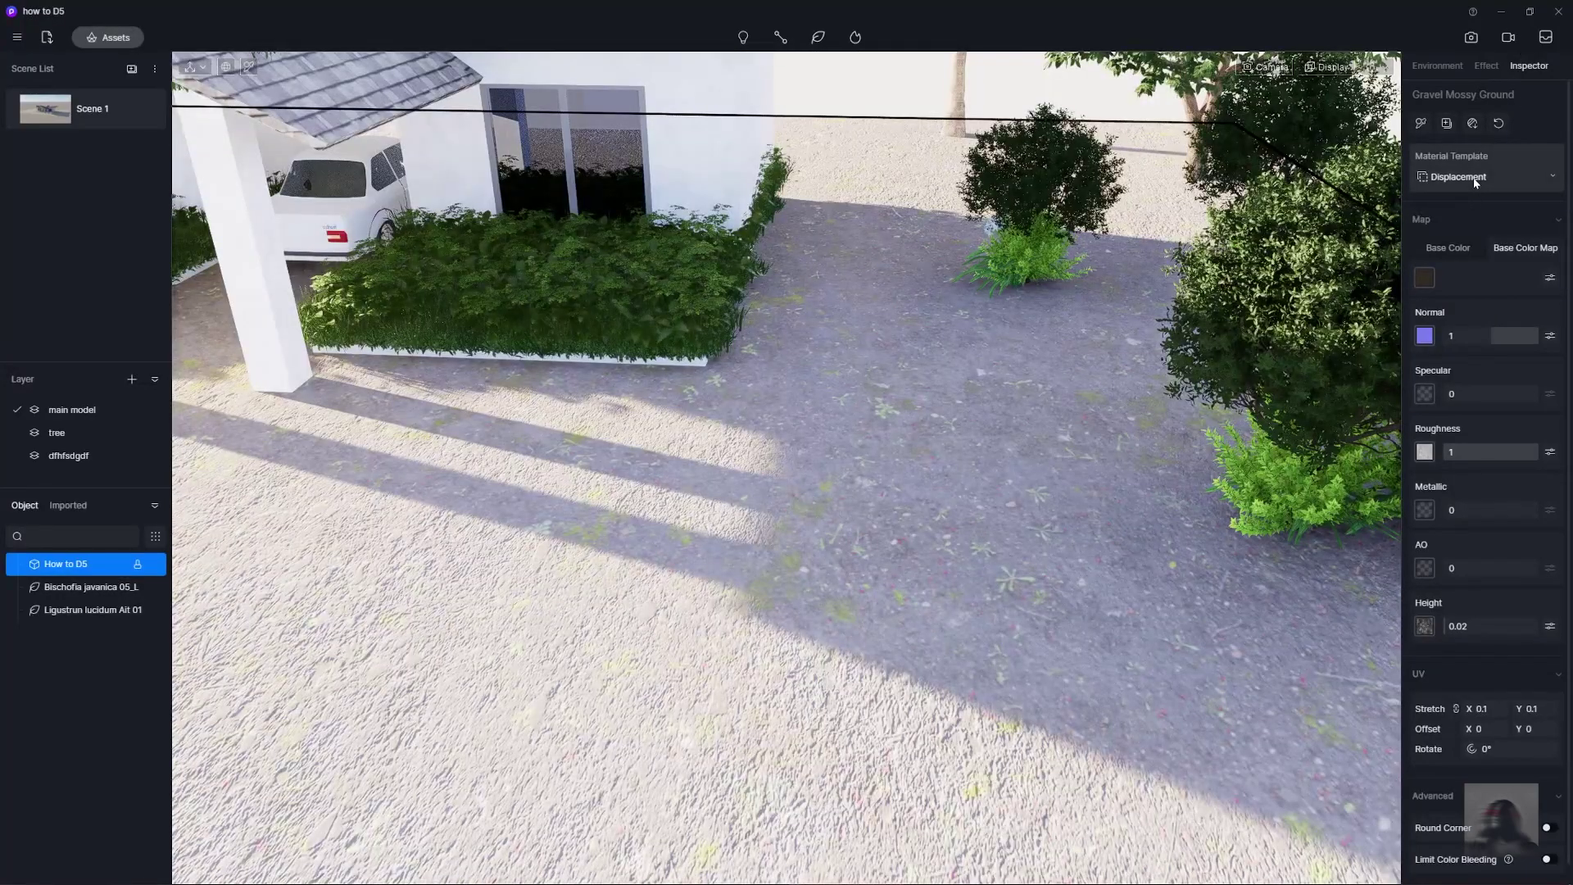
{"action": "left_click", "coordinate": [1507, 176]}
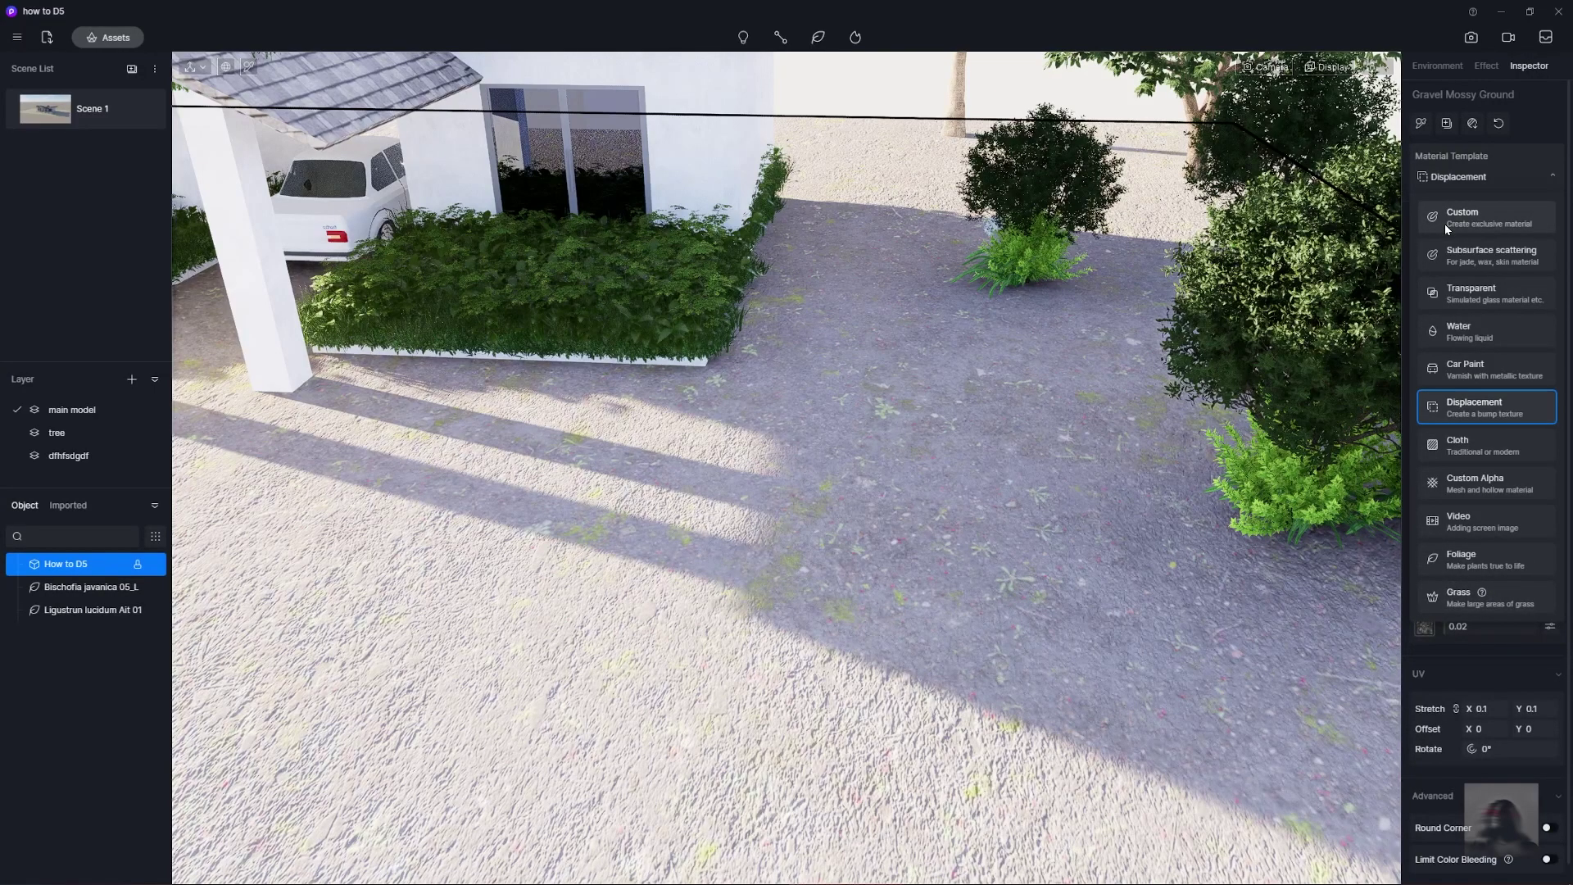
{"action": "left_click", "coordinate": [1462, 563]}
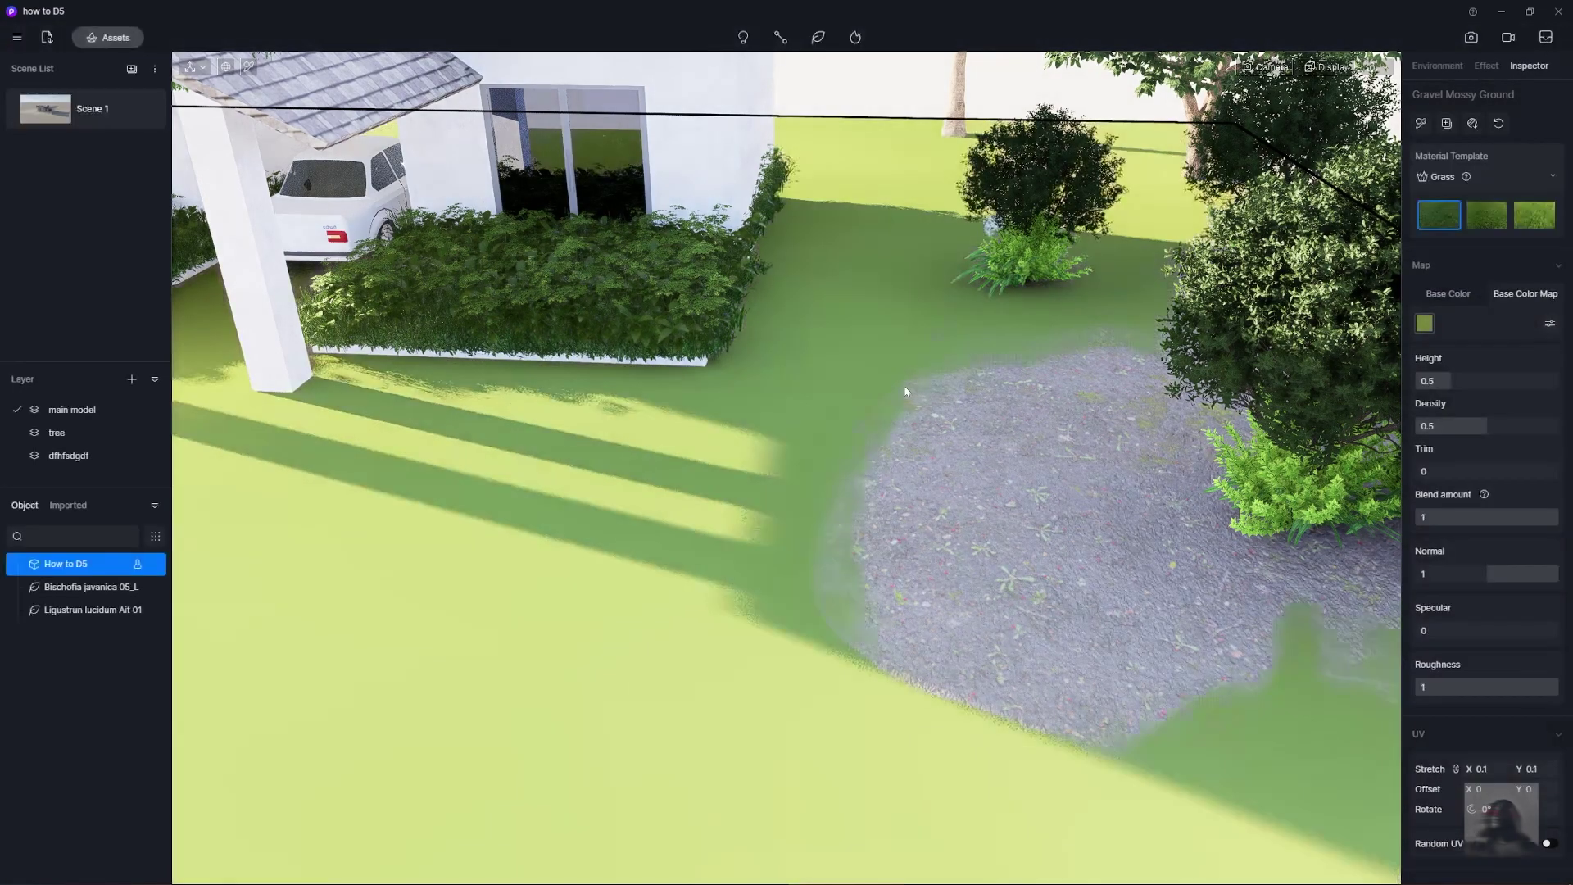
{"action": "scroll", "coordinate": [967, 514], "scroll_direction": "up", "scroll_amount": 5}
{"action": "scroll", "coordinate": [967, 514], "scroll_direction": "down", "scroll_amount": 5}
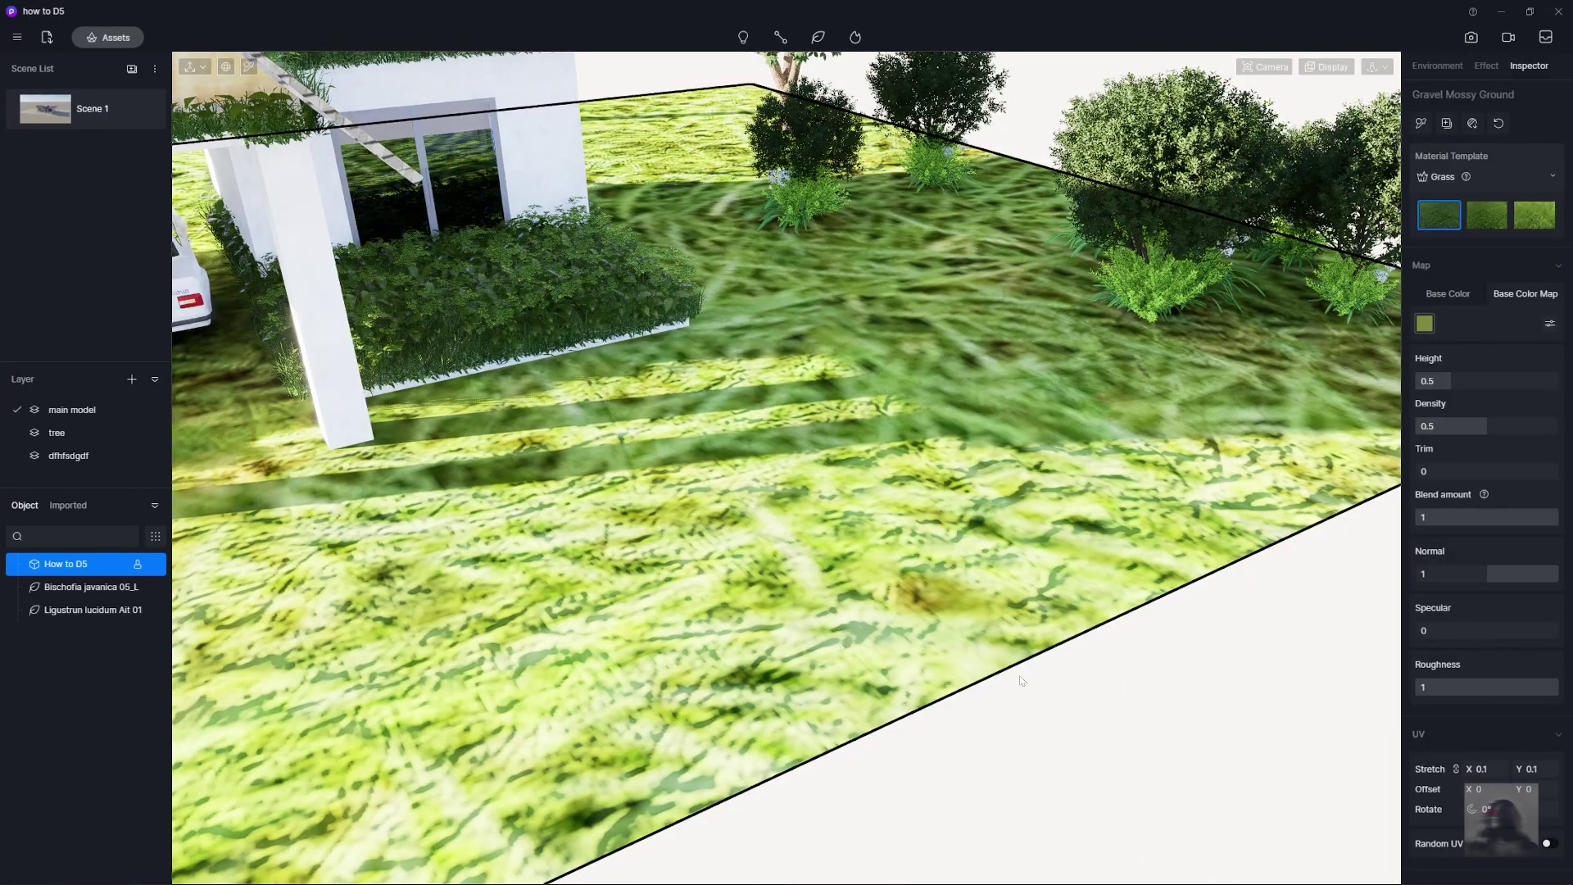
{"action": "scroll", "coordinate": [870, 464], "scroll_direction": "down", "scroll_amount": 5}
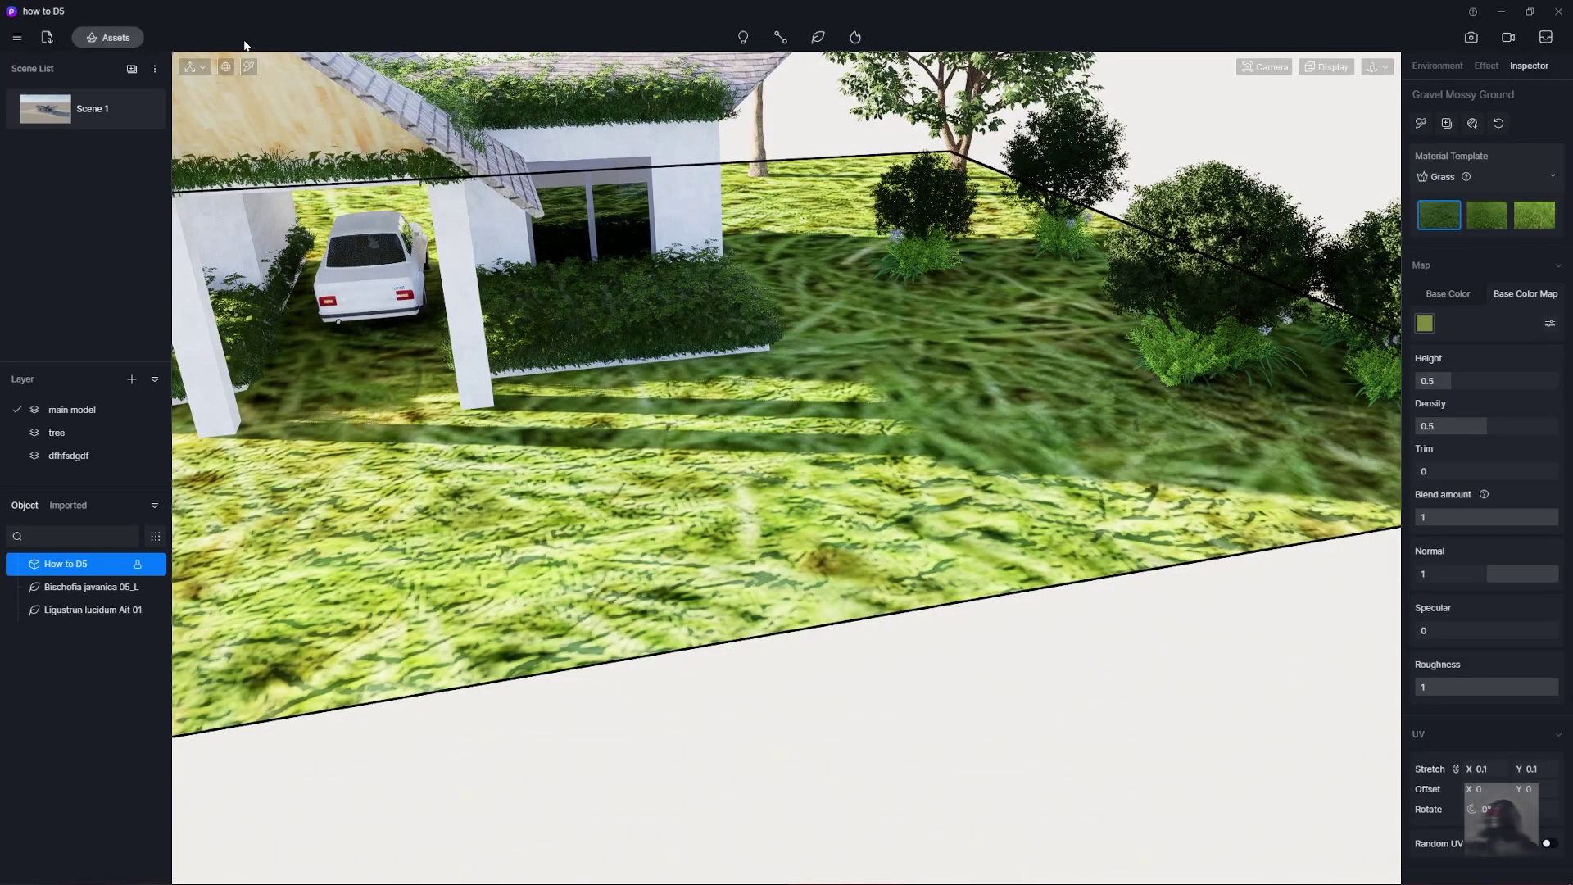
Apply the Dry Deciduous Woodland2 material from the online Outdoor material assets to the ground
{"action": "left_click", "coordinate": [106, 37]}
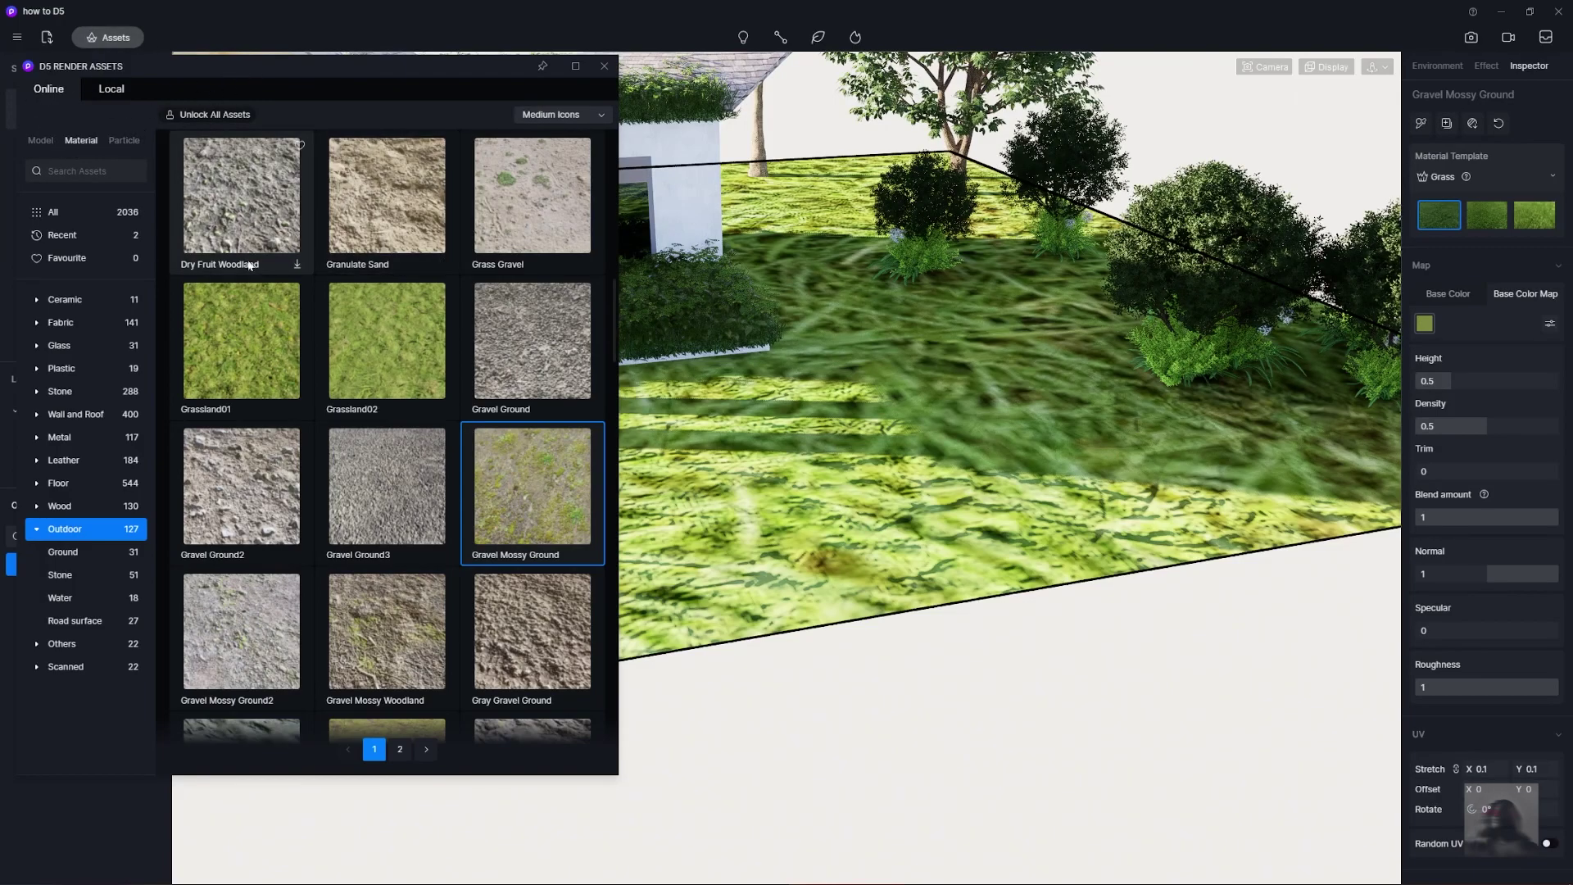
{"action": "mouse_move", "coordinate": [371, 415]}
{"action": "scroll", "coordinate": [371, 415], "scroll_direction": "down", "scroll_amount": 1}
{"action": "scroll", "coordinate": [491, 459], "scroll_direction": "up", "scroll_amount": 5}
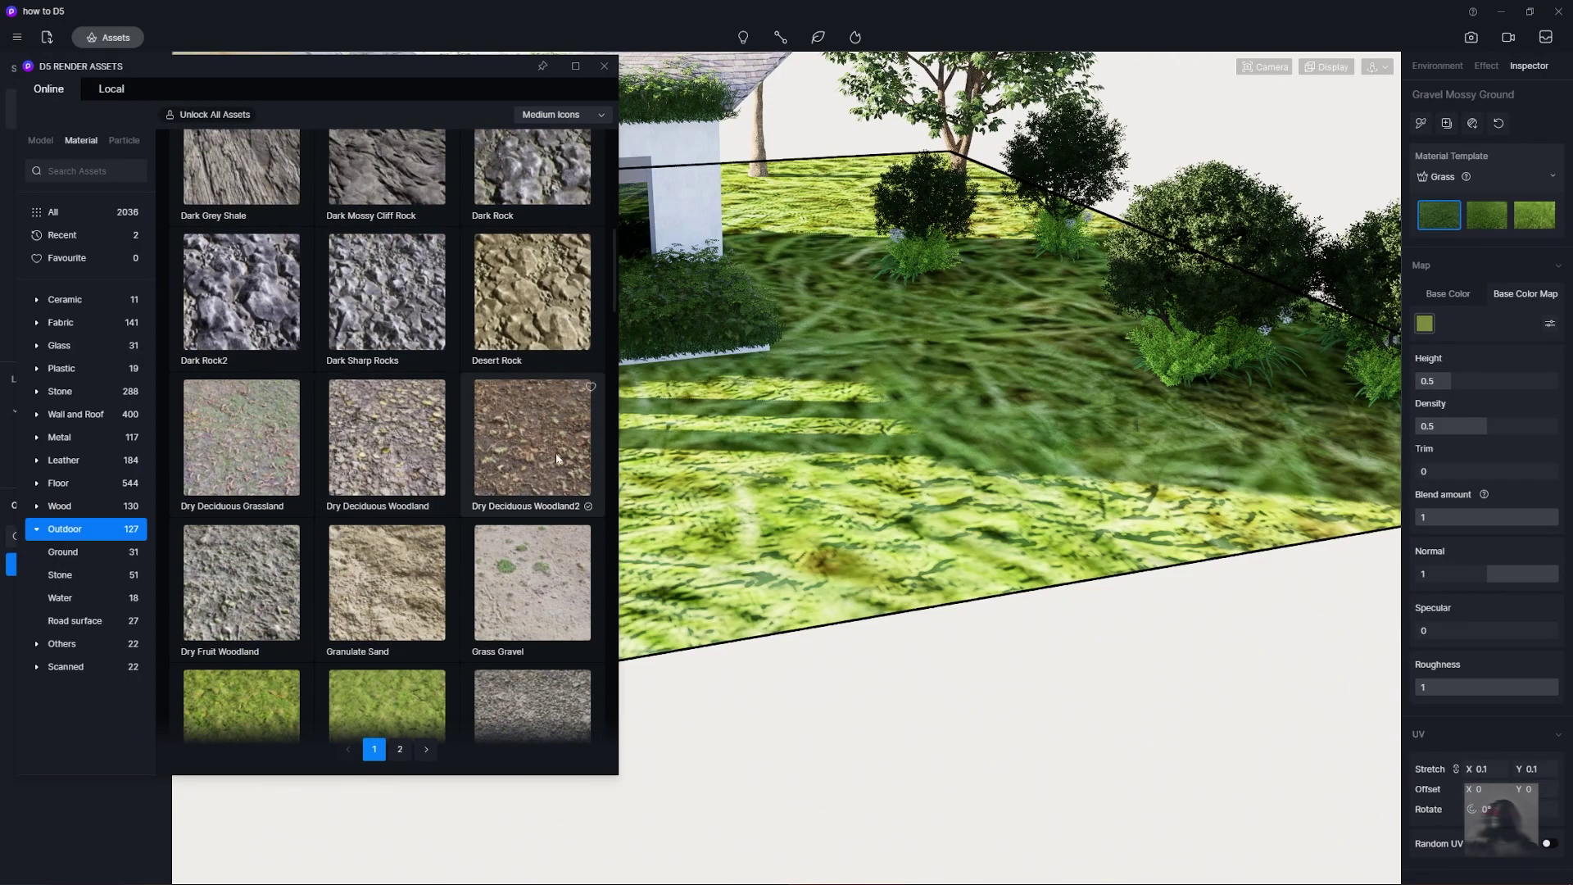
{"action": "left_click_drag", "start_coordinate": [532, 439], "coordinate": [996, 456]}
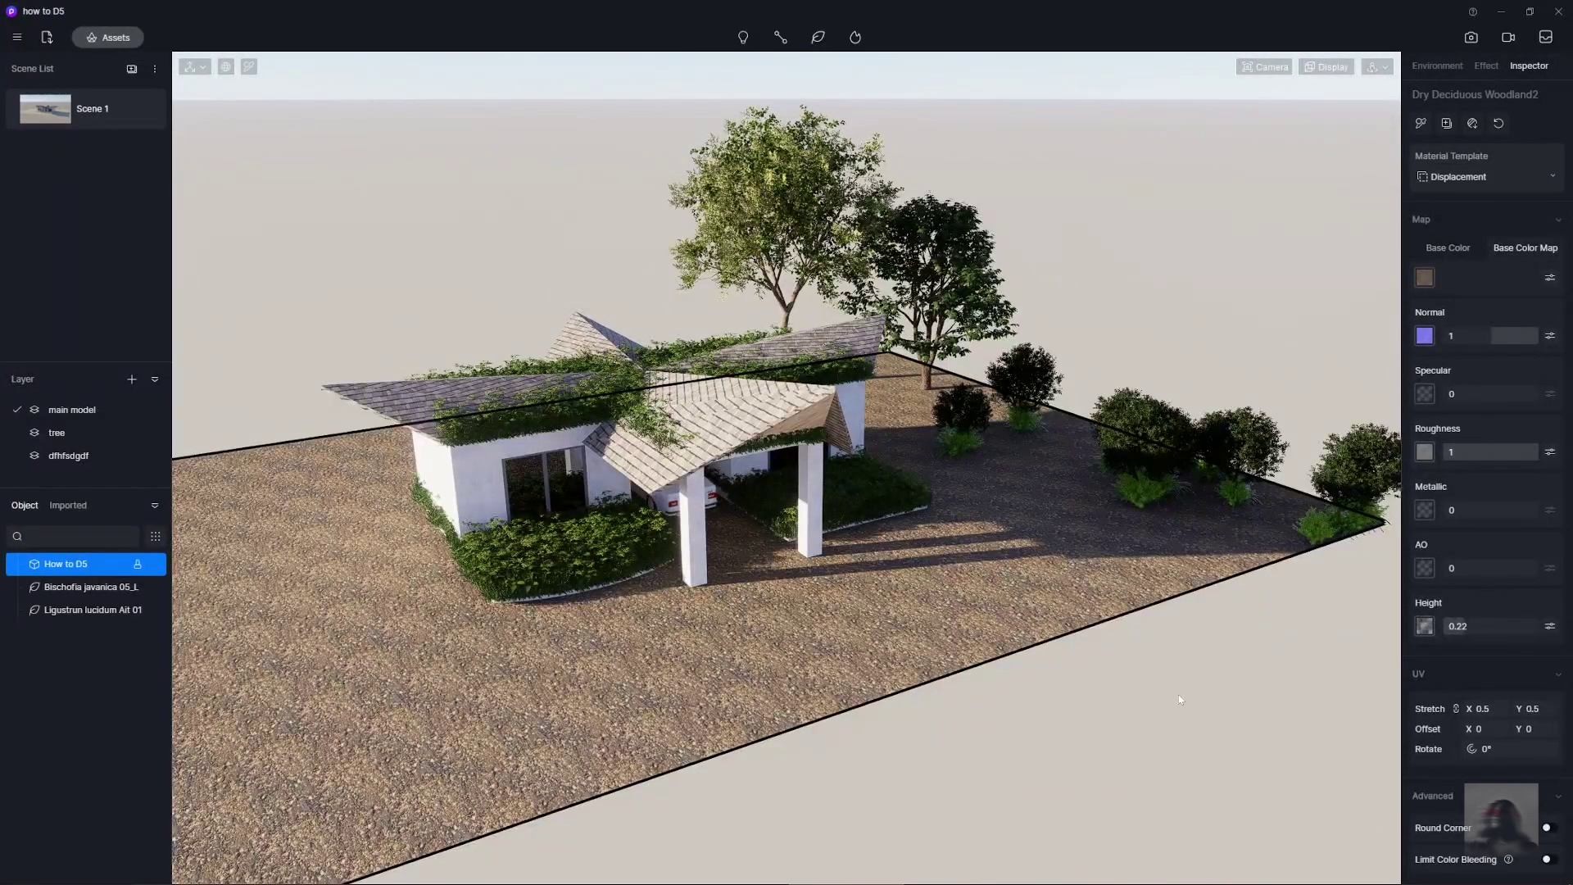
{"action": "right_click_drag", "start_coordinate": [1179, 697], "coordinate": [1173, 677]}
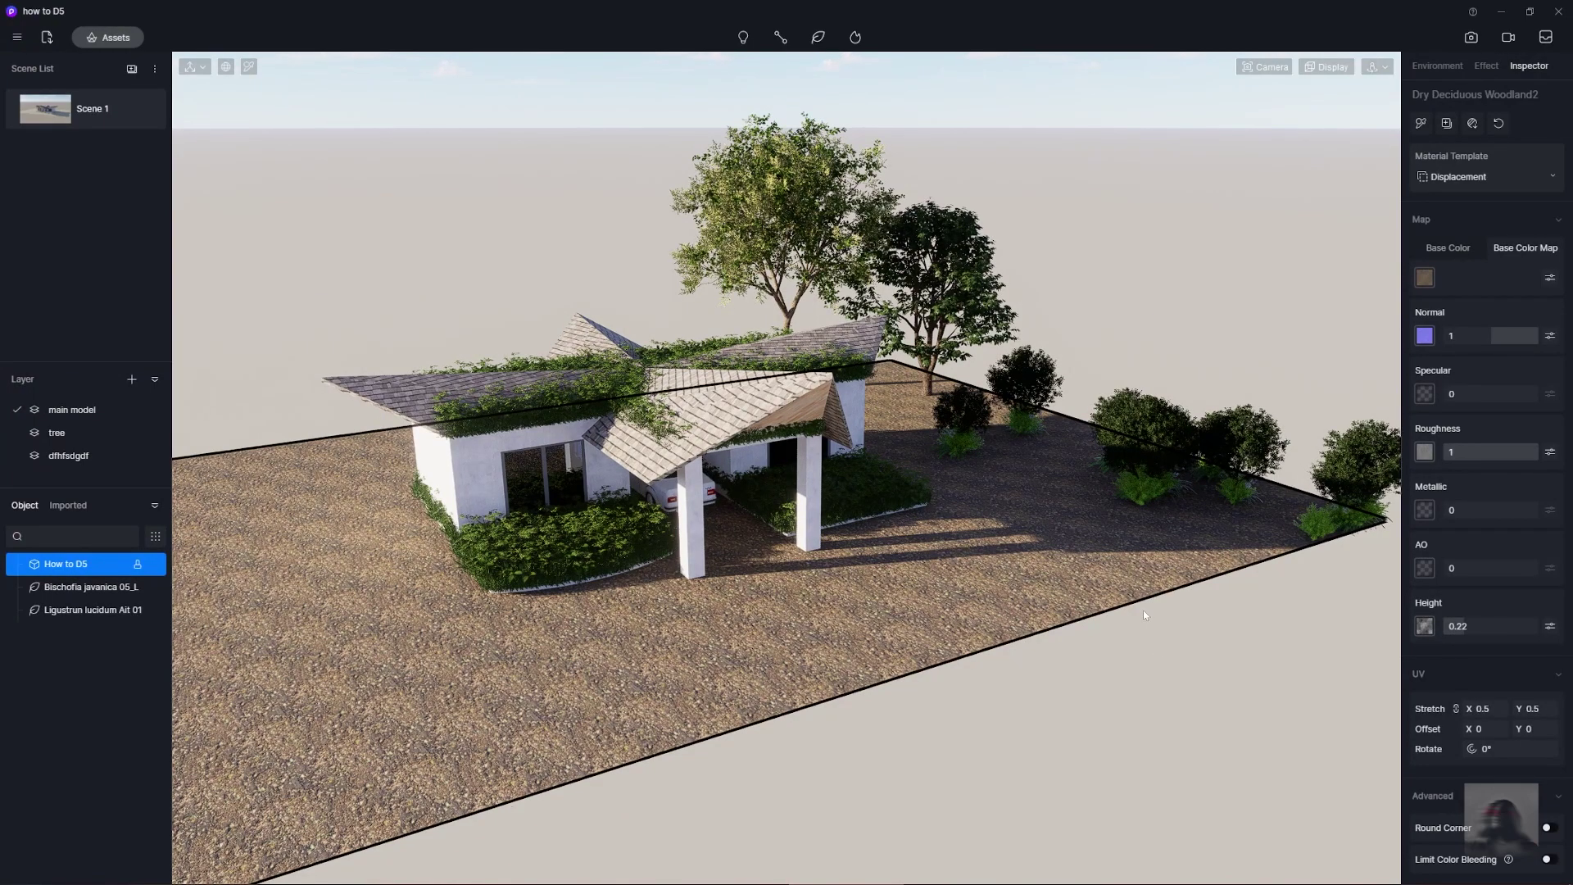
{"action": "right_click_drag", "start_coordinate": [1144, 614], "coordinate": [1107, 635]}
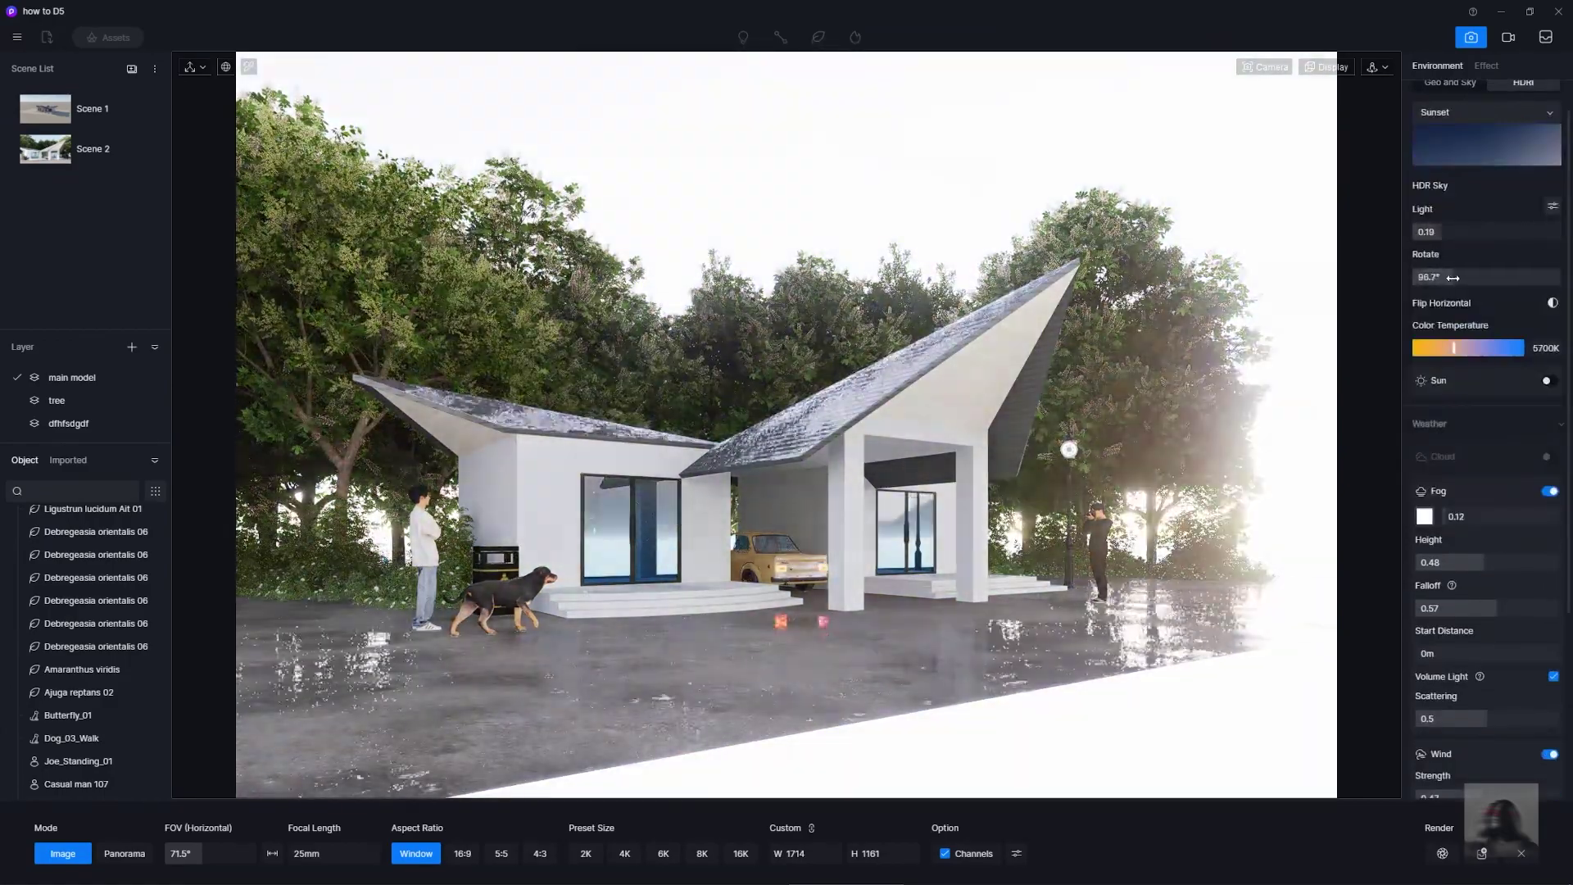
Open the image render settings and restore the saved Scene 2 camera view
{"action": "left_click", "coordinate": [1487, 112]}
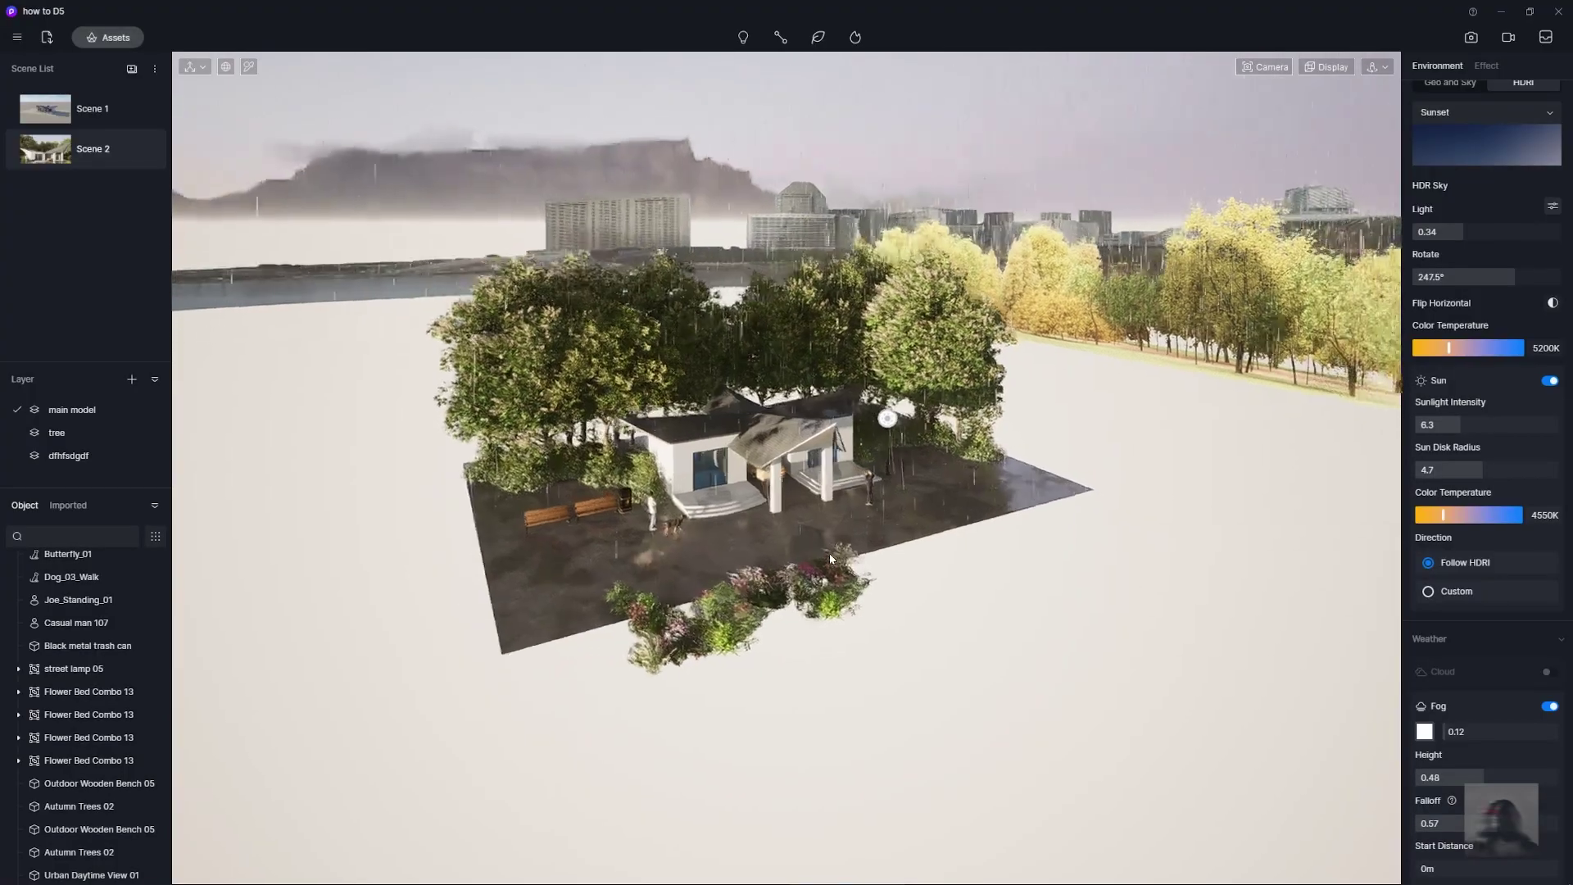
{"action": "left_click", "coordinate": [1471, 41]}
{"action": "right_click_drag", "start_coordinate": [847, 568], "coordinate": [408, 267]}
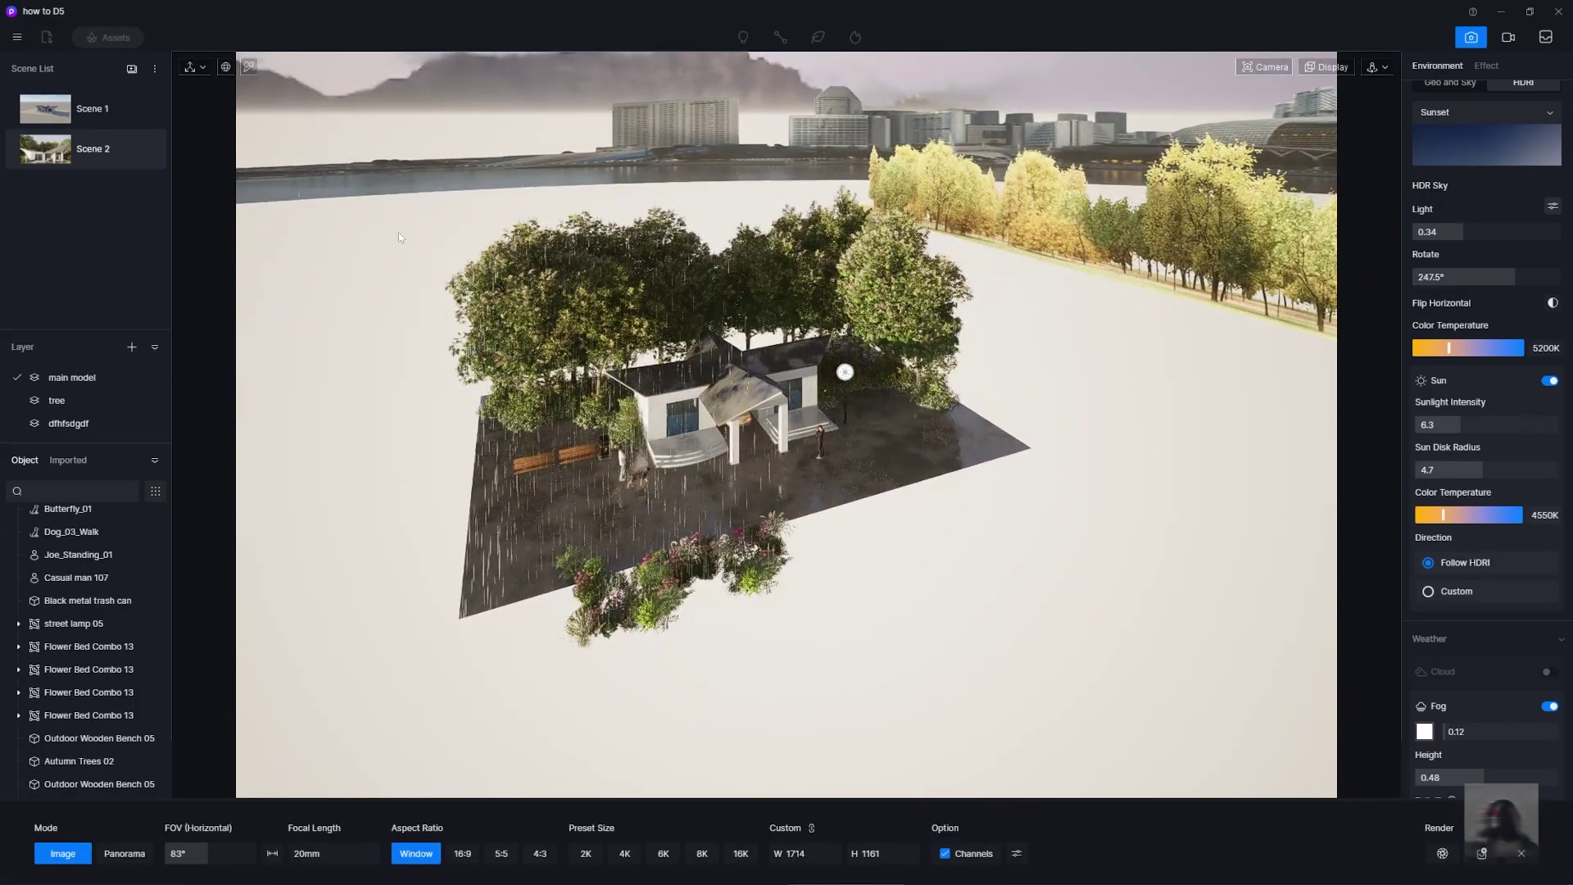
{"action": "right_click_drag", "start_coordinate": [995, 408], "coordinate": [477, 326]}
{"action": "mouse_move", "coordinate": [53, 160]}
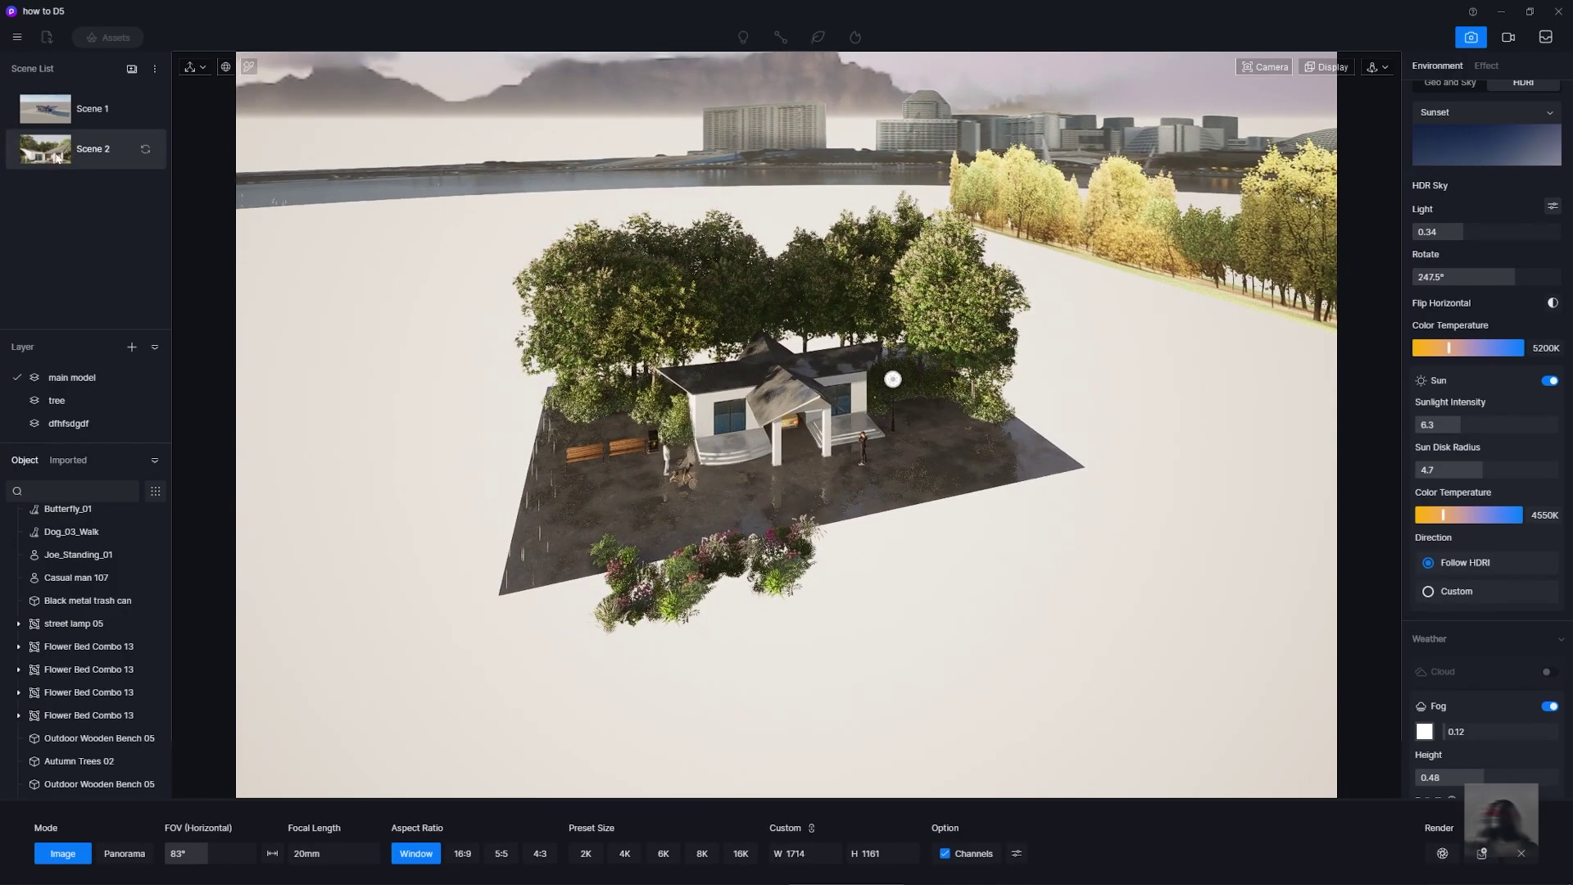
{"action": "left_click", "coordinate": [60, 157]}
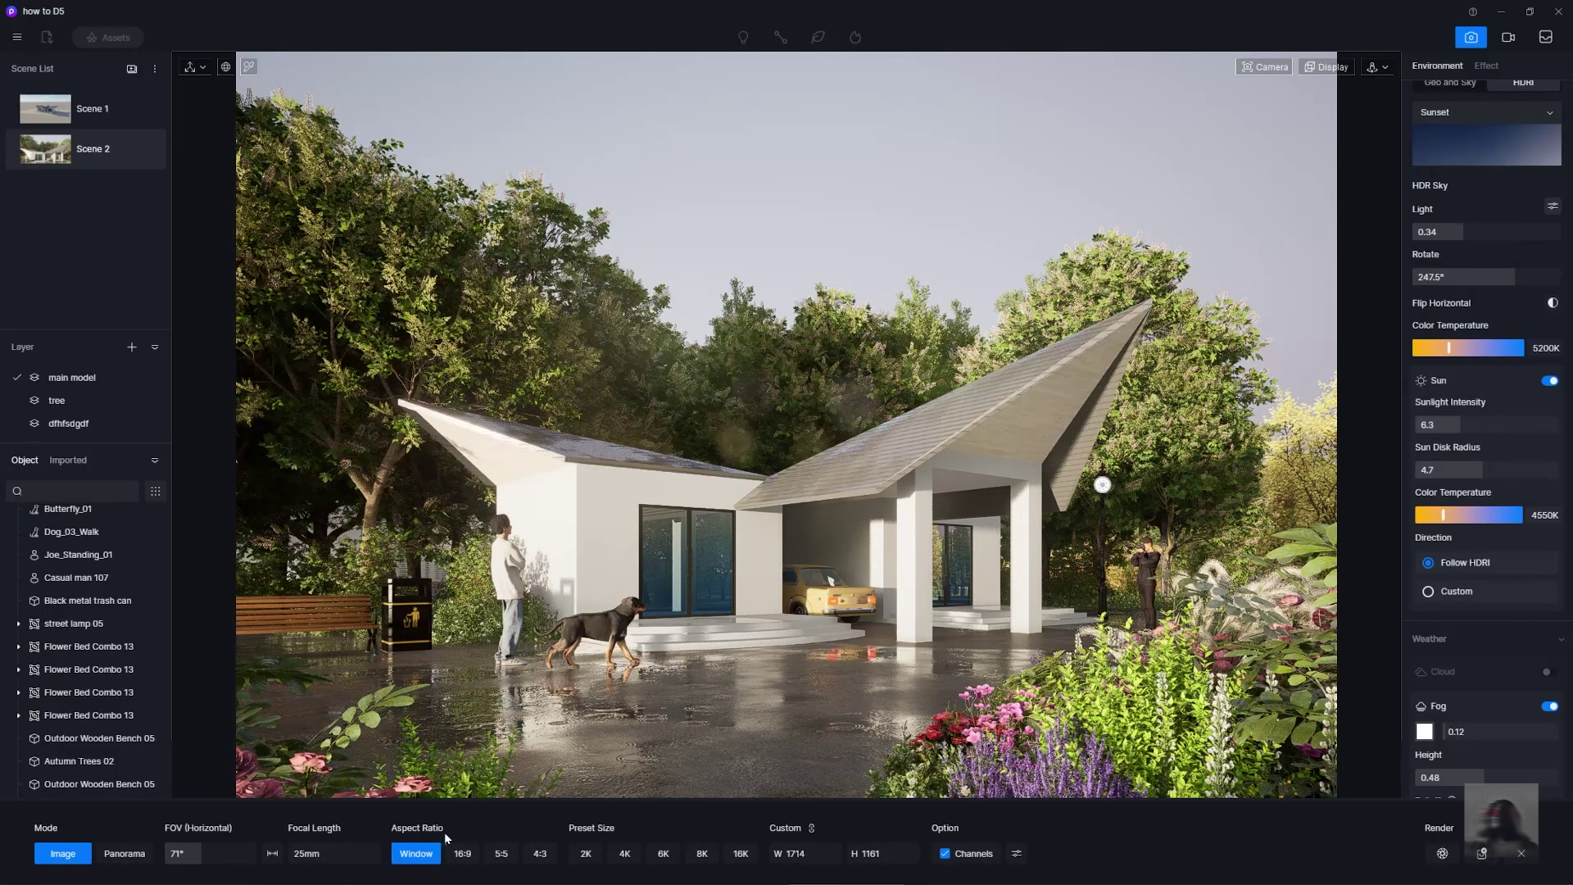
Try the 4K preset size and the 16:9 aspect ratio, and return the aspect ratio to Window
{"action": "left_click", "coordinate": [627, 855]}
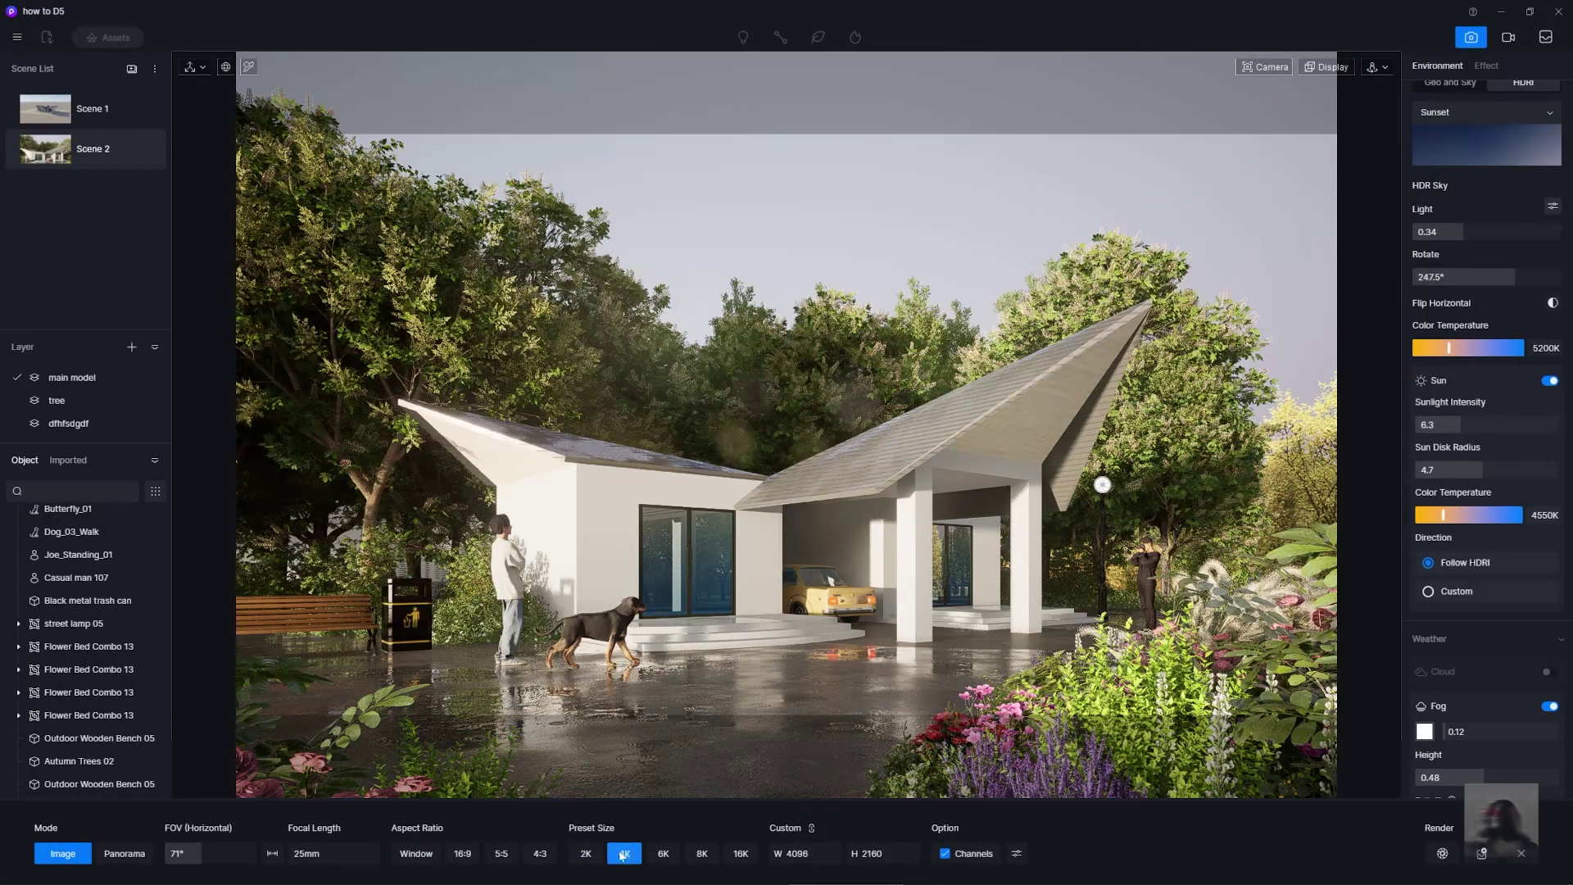
{"action": "left_click", "coordinate": [469, 849]}
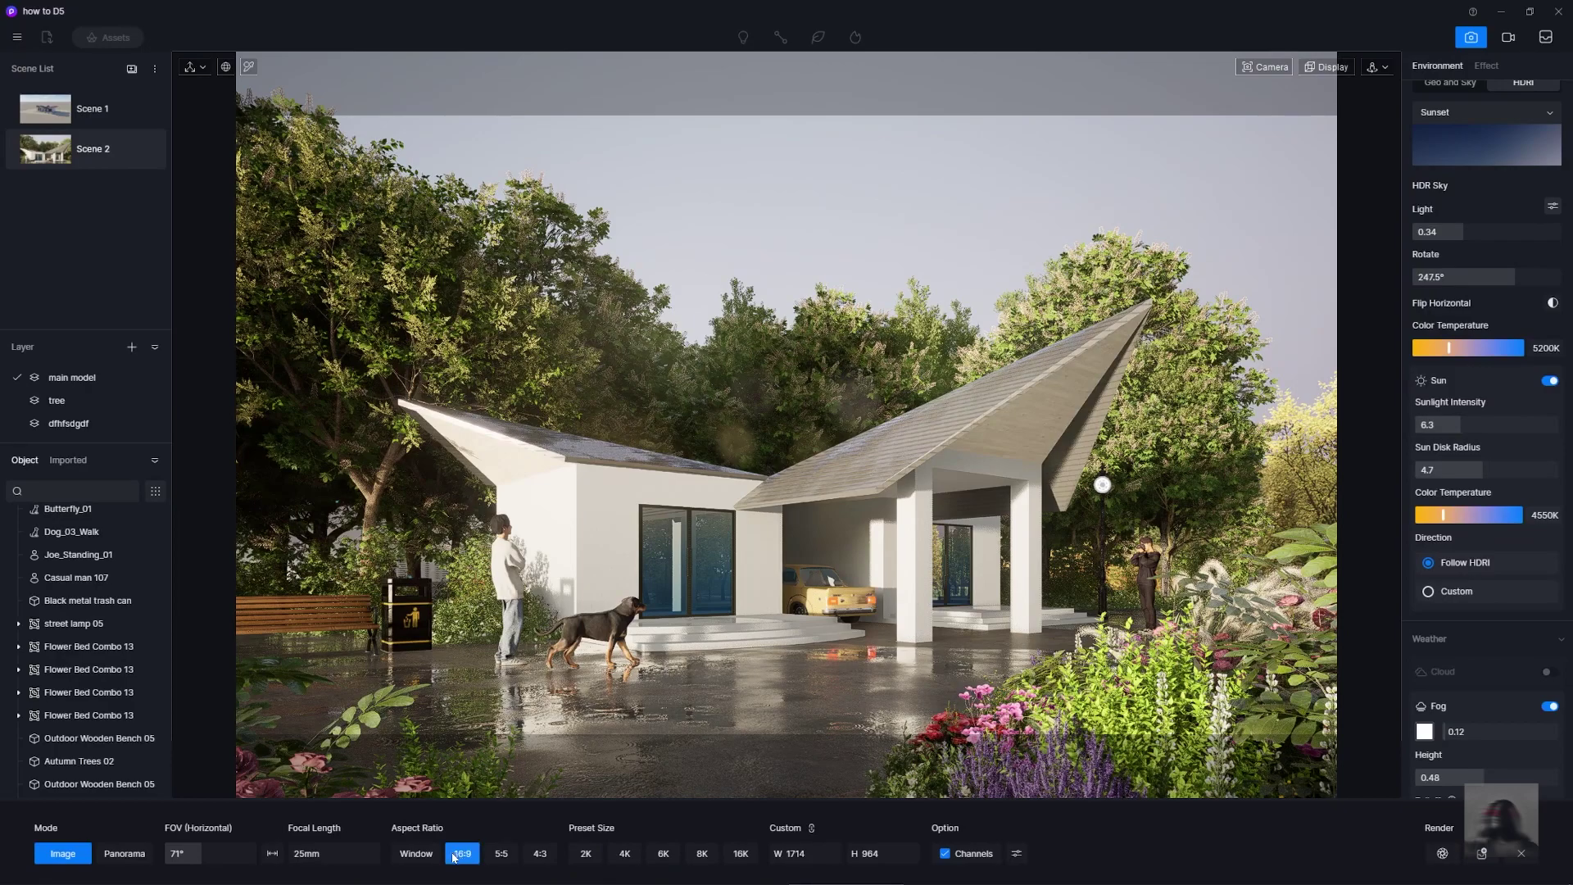
{"action": "left_click", "coordinate": [431, 856]}
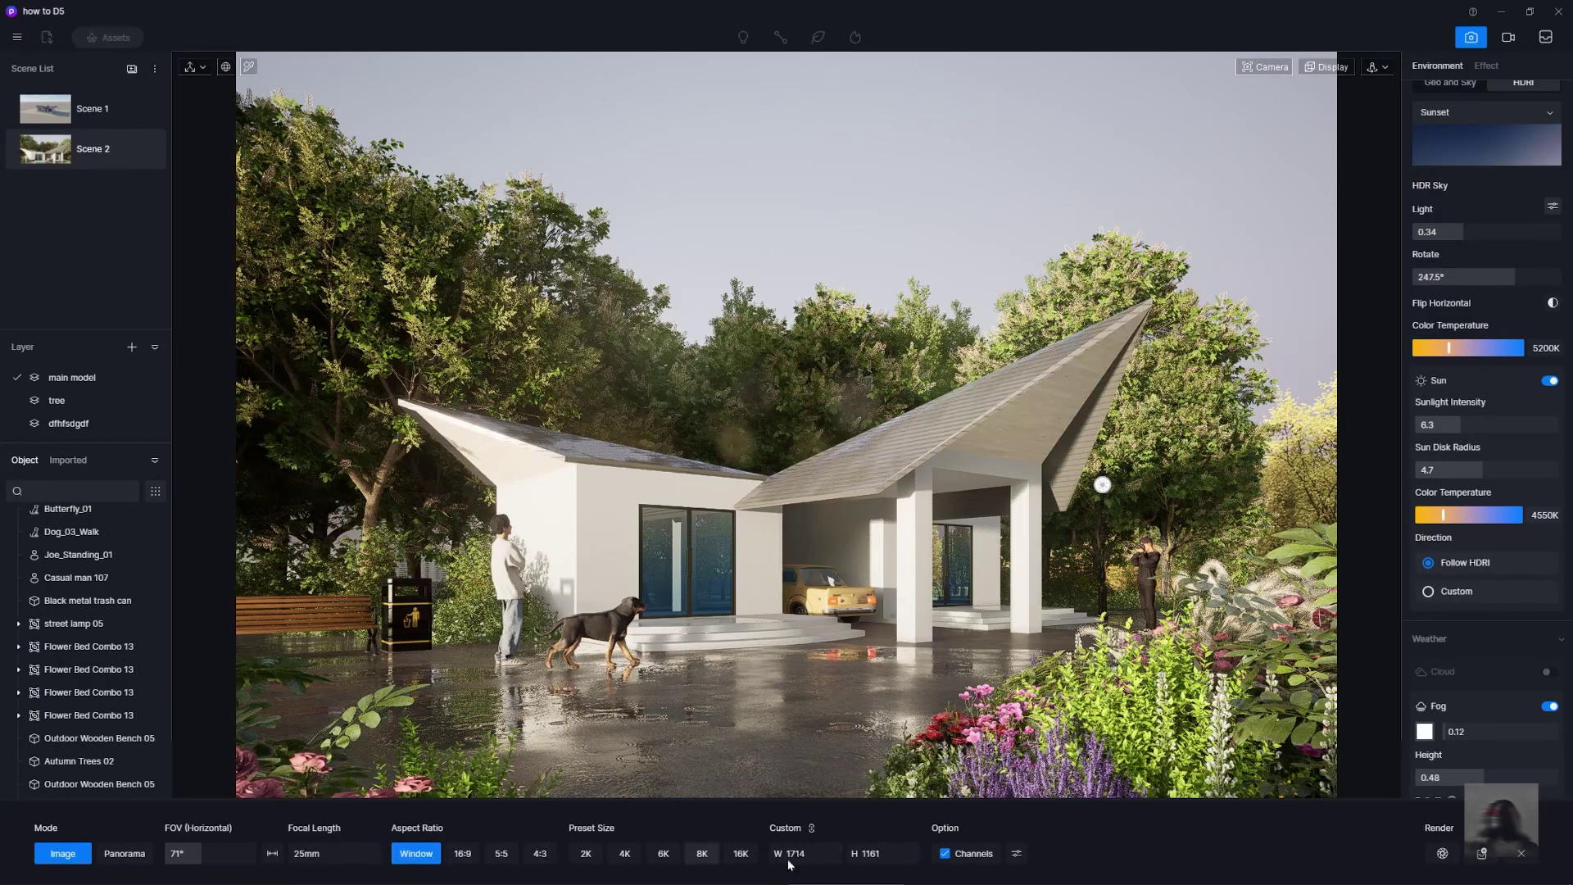
Set the custom output width to 1920 and disable the Channels option
{"action": "left_click", "coordinate": [821, 852]}
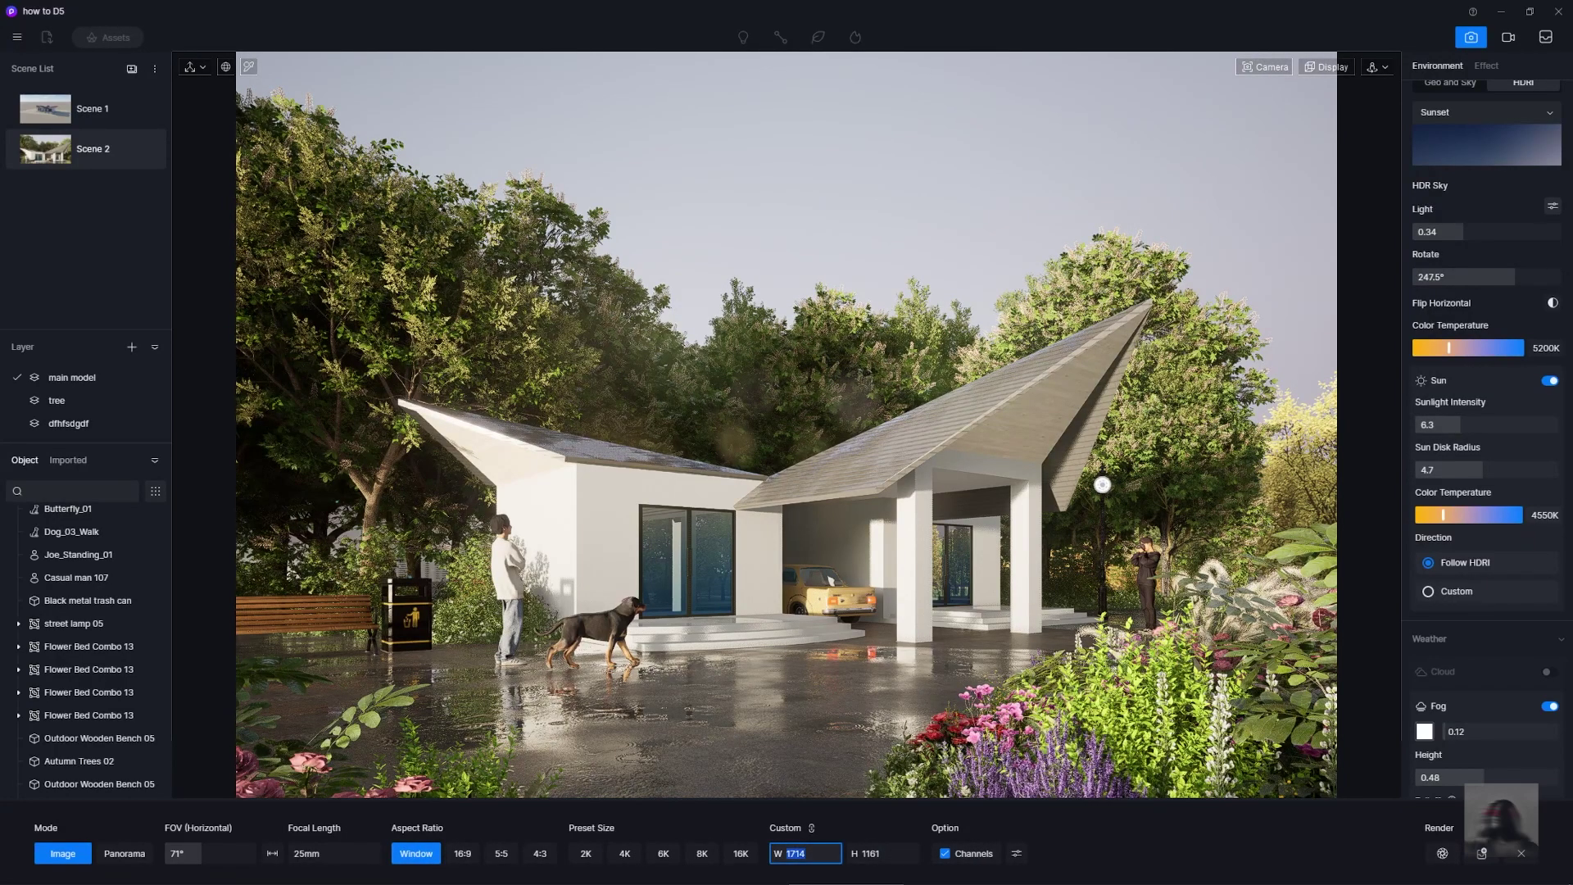
{"action": "type", "text": "1920"}
{"action": "key", "text": "Return"}
{"action": "left_click", "coordinate": [944, 852]}
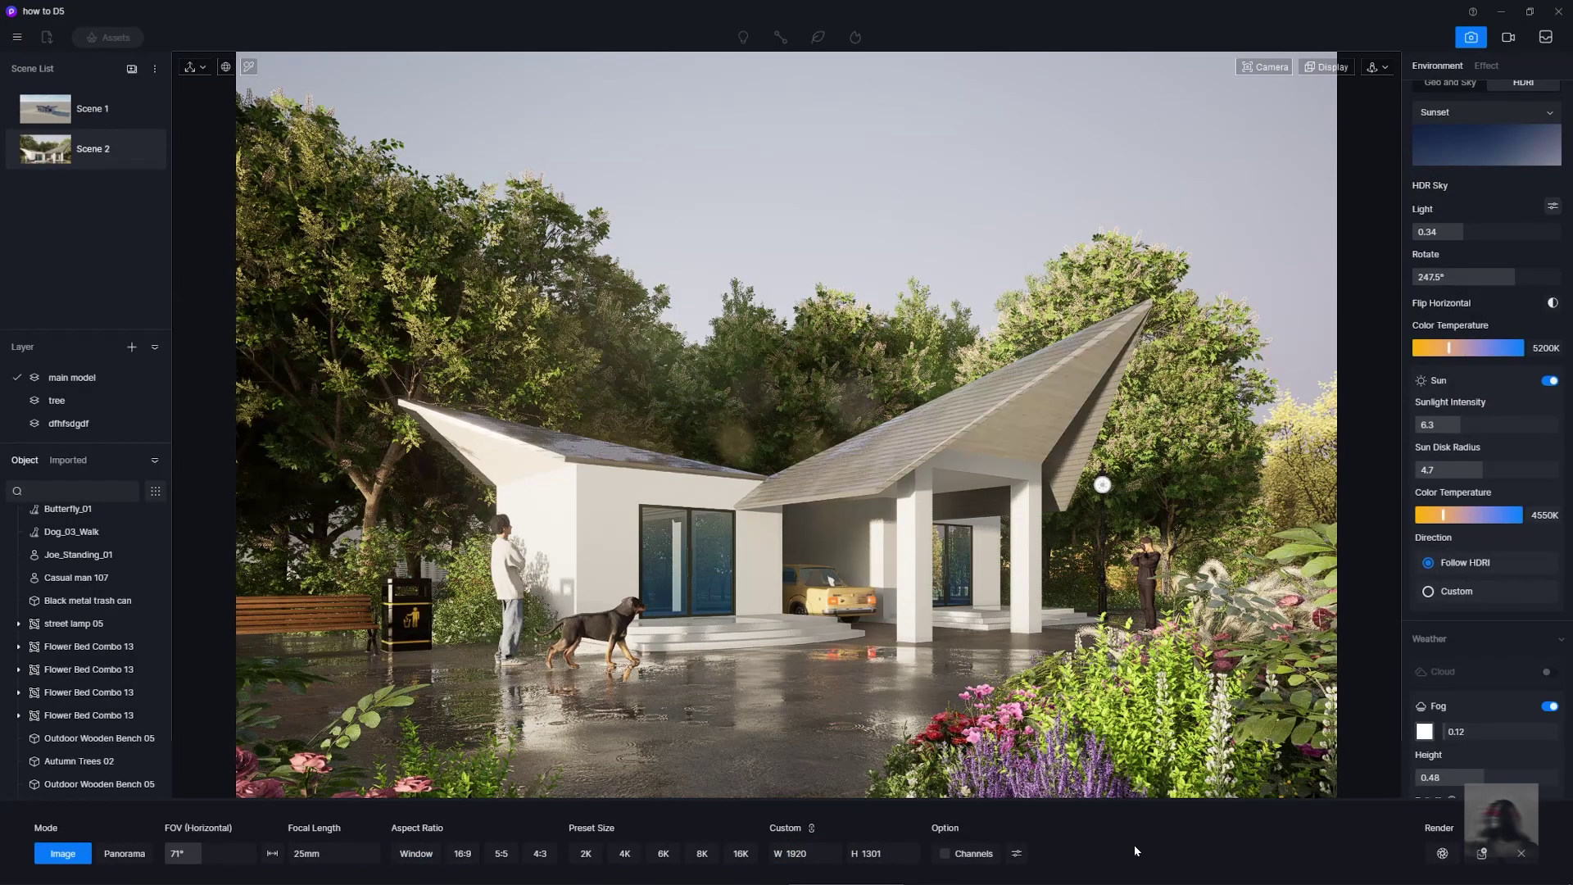
Render the image and save it as a PNG named TOTO in the video 2 folder
{"action": "left_click", "coordinate": [1442, 853]}
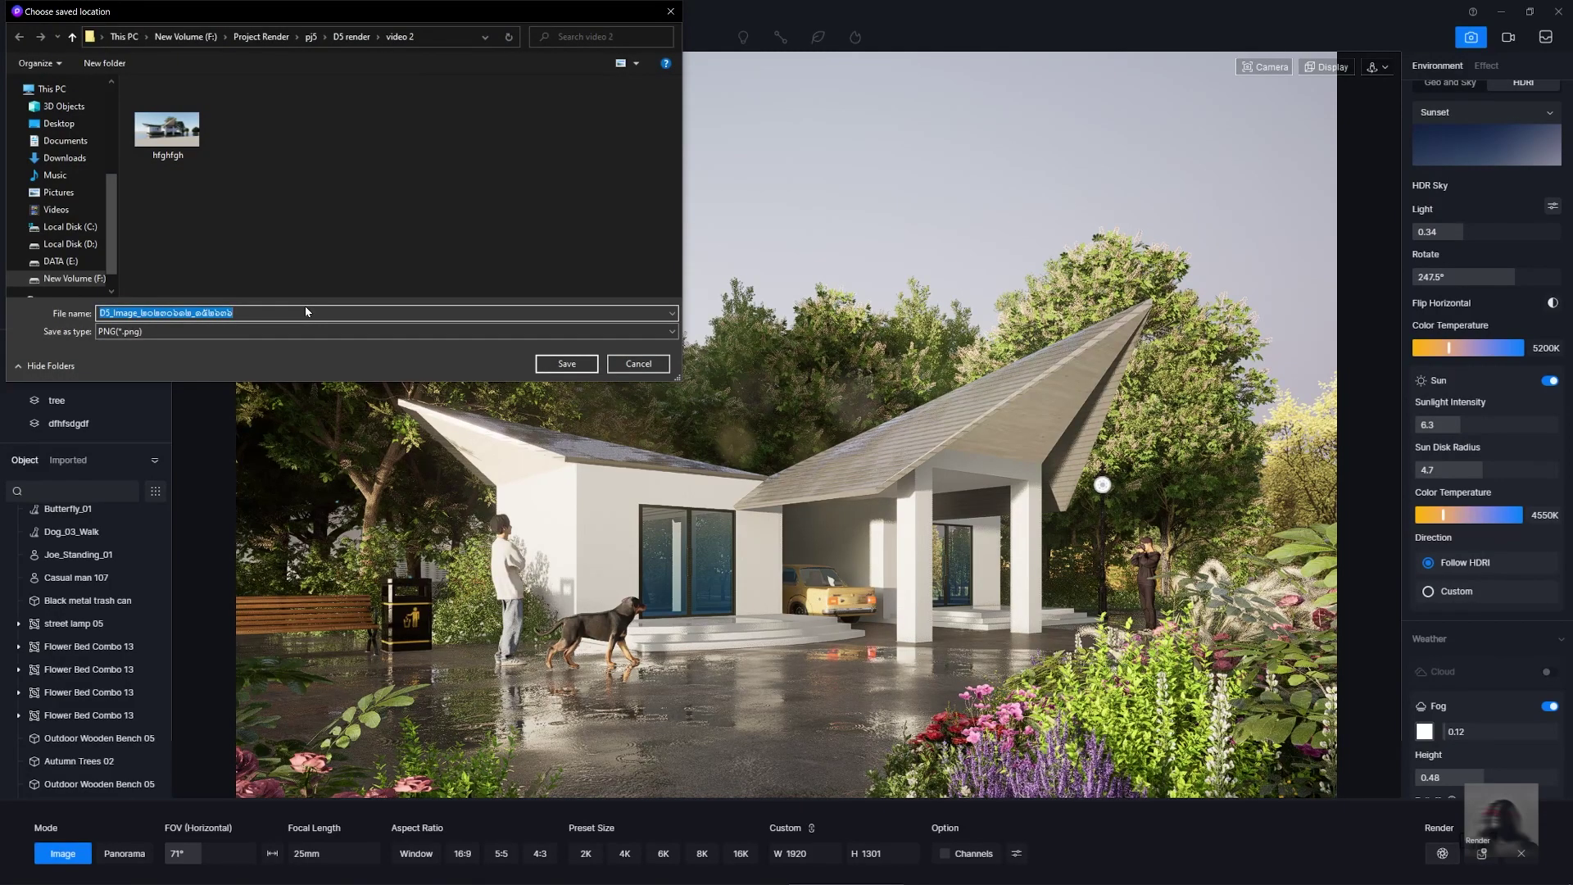
{"action": "type", "text": "TOTO"}
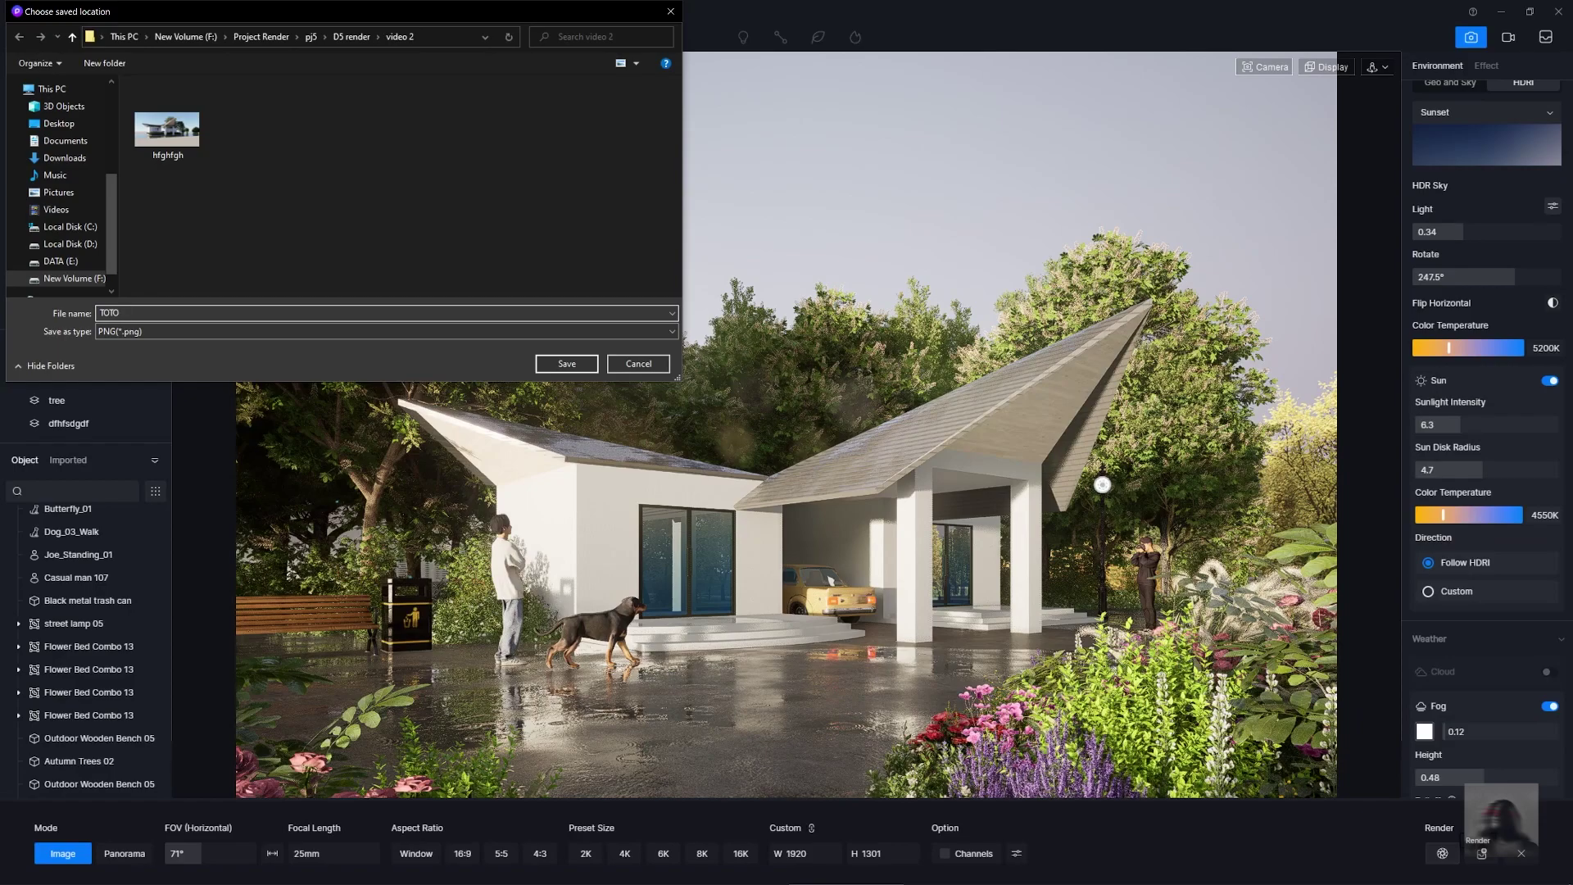
{"action": "left_click", "coordinate": [566, 365]}
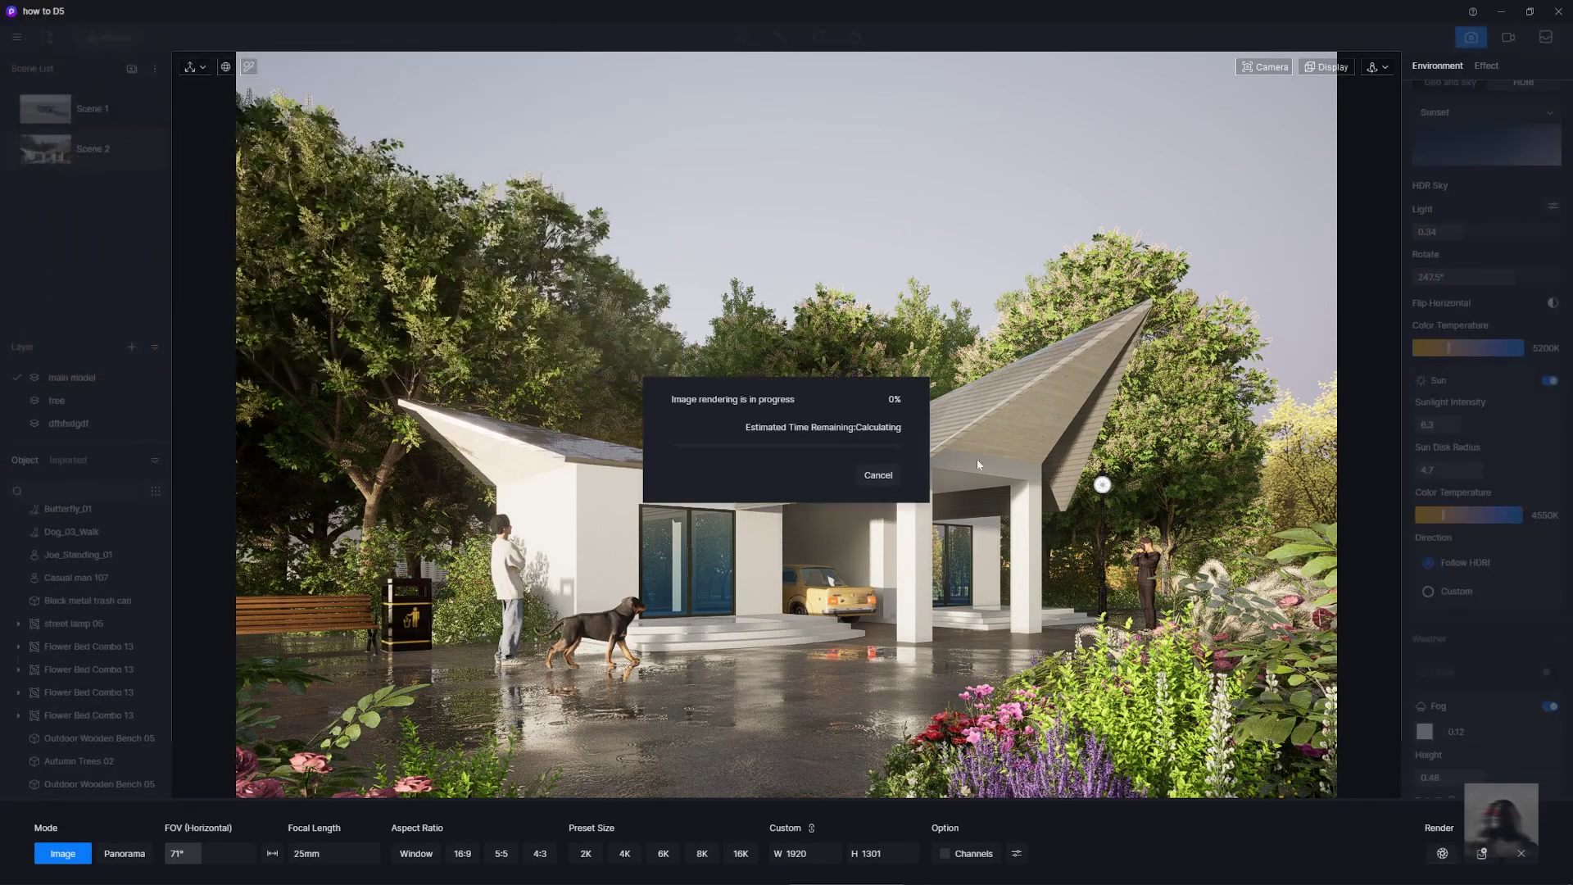